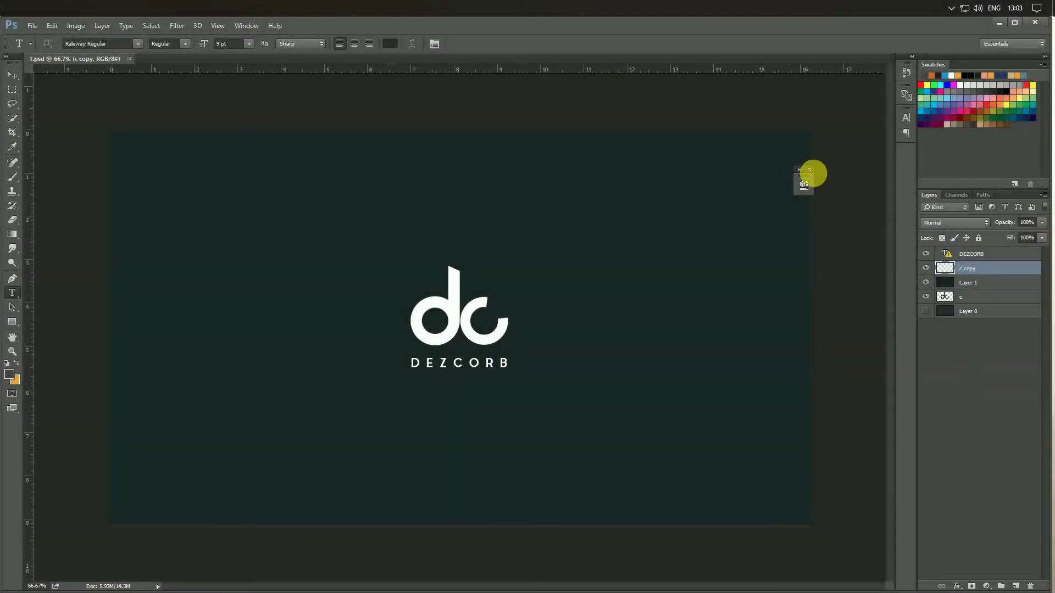
Create a blank document in millimetres: width 210, height 297, resolution 300
left_click(810, 170)
left_click(37, 28)
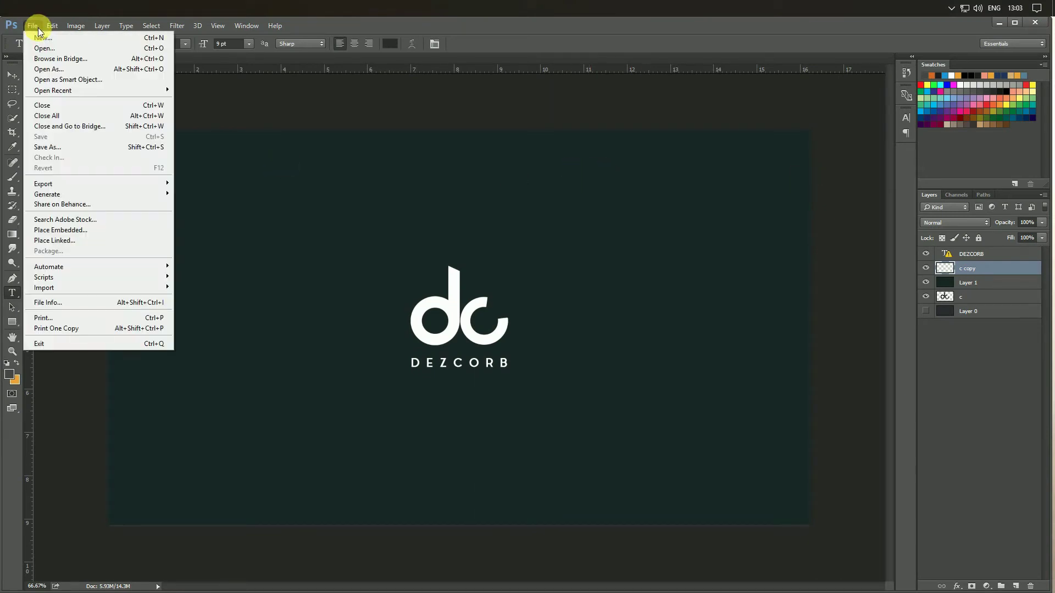
left_click(51, 41)
left_click(367, 189)
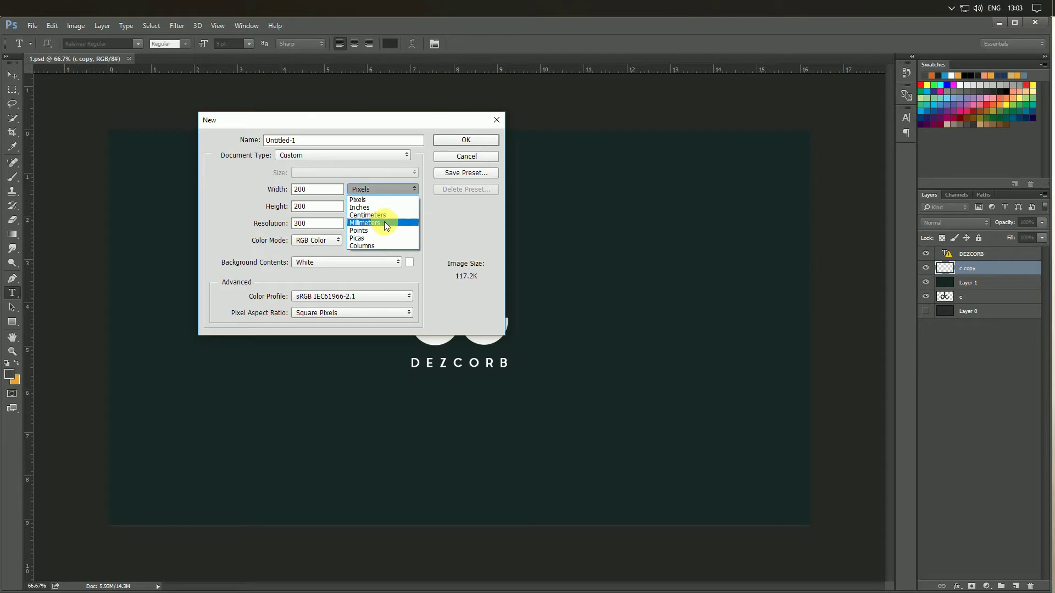
left_click(377, 222)
left_click_drag(329, 189, 291, 189)
type("297")
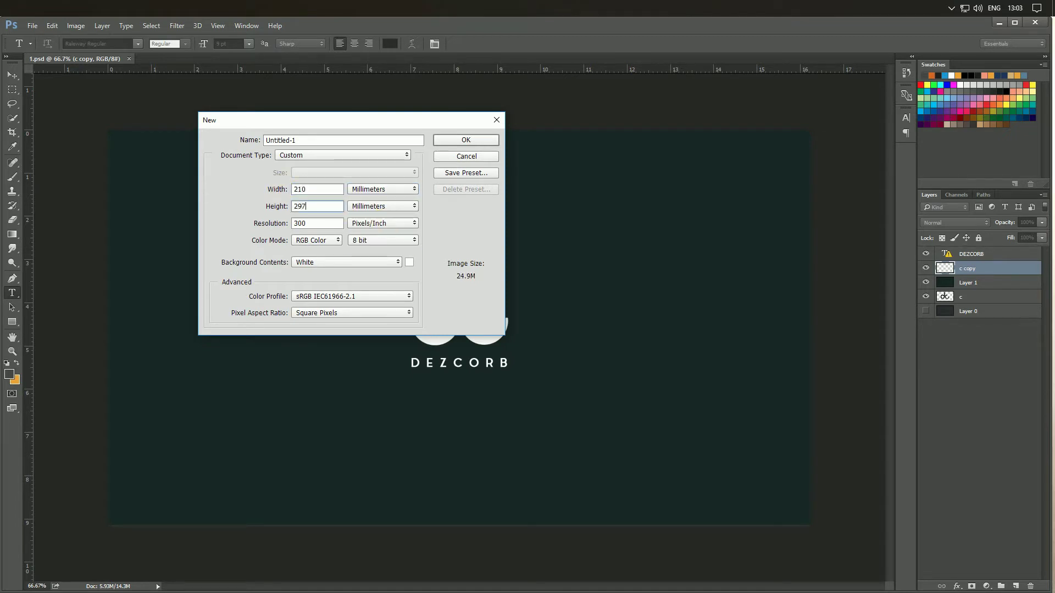
key("Tab")
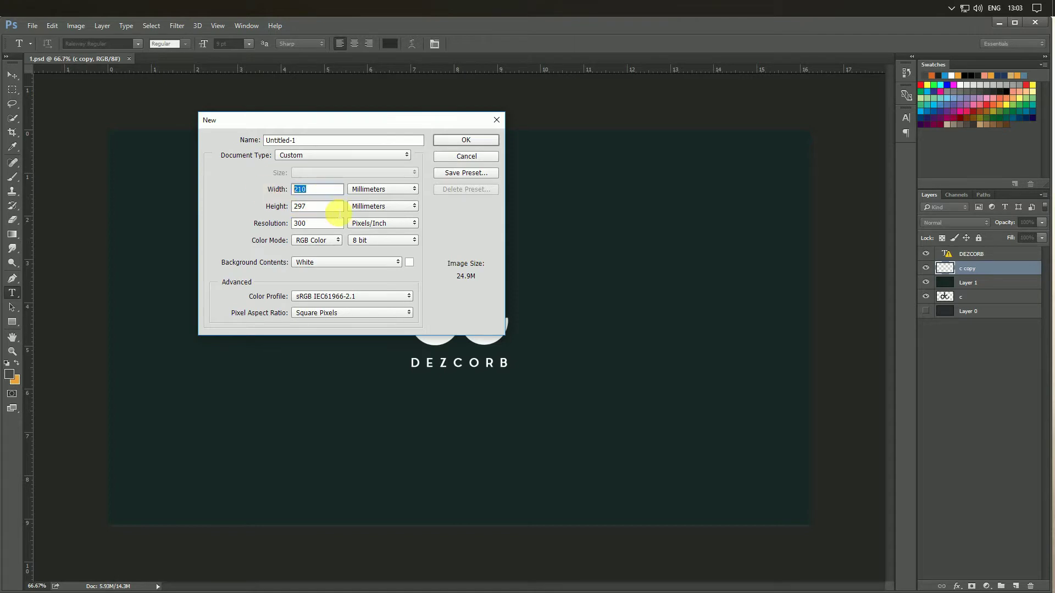
key("Tab")
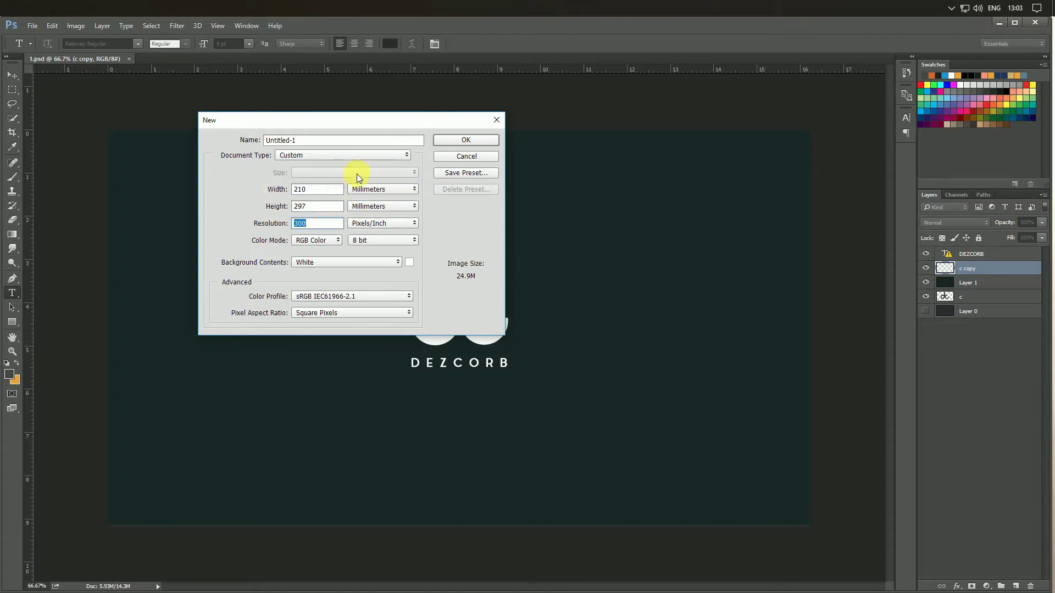
left_click(464, 140)
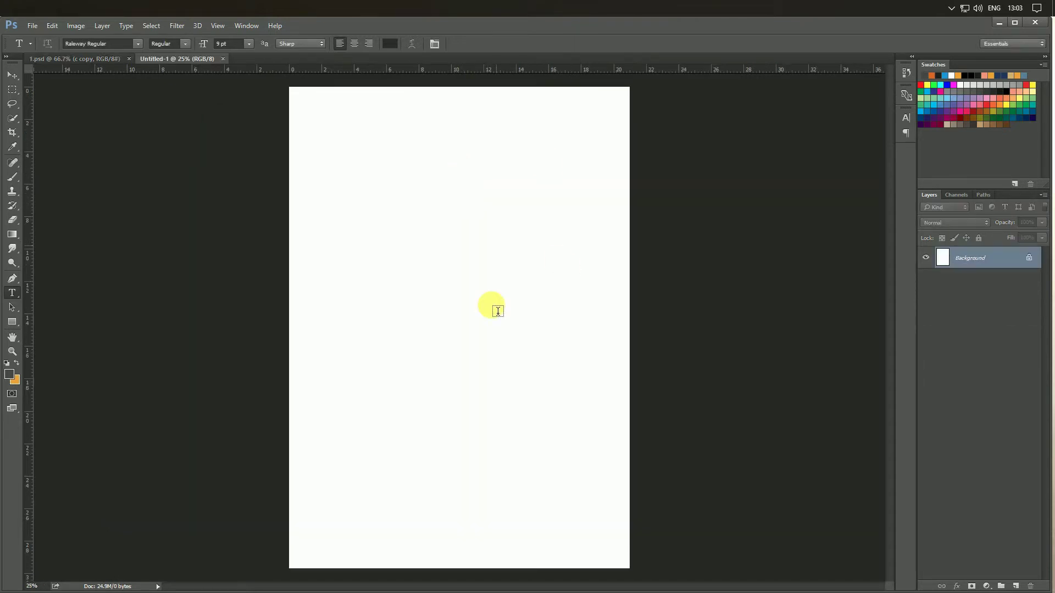
Convert the Background into editable Layer 0 and make sure rulers are showing
double_click(989, 257)
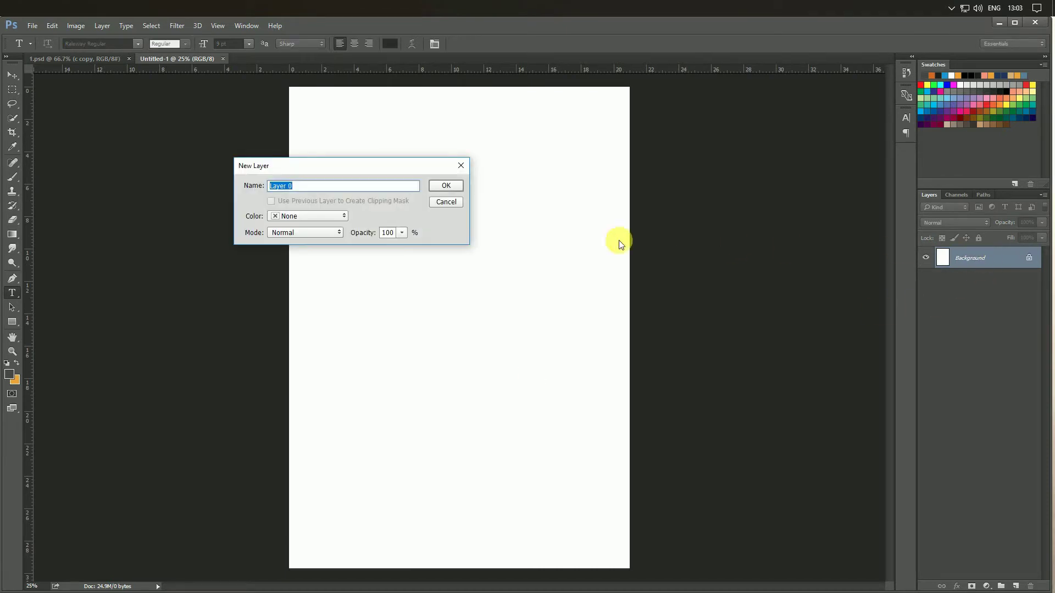
left_click(445, 185)
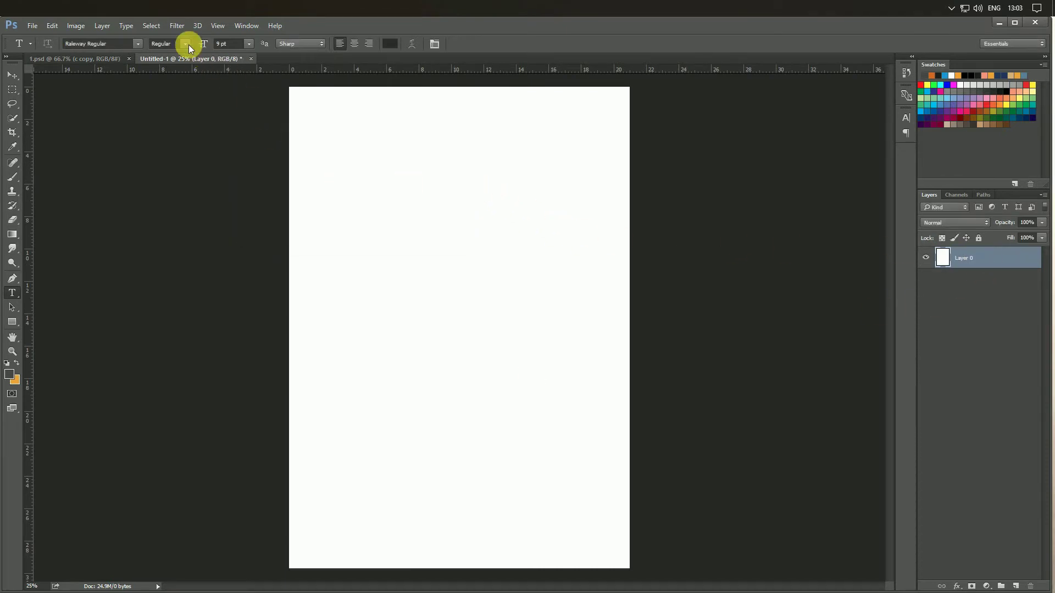
left_click(217, 25)
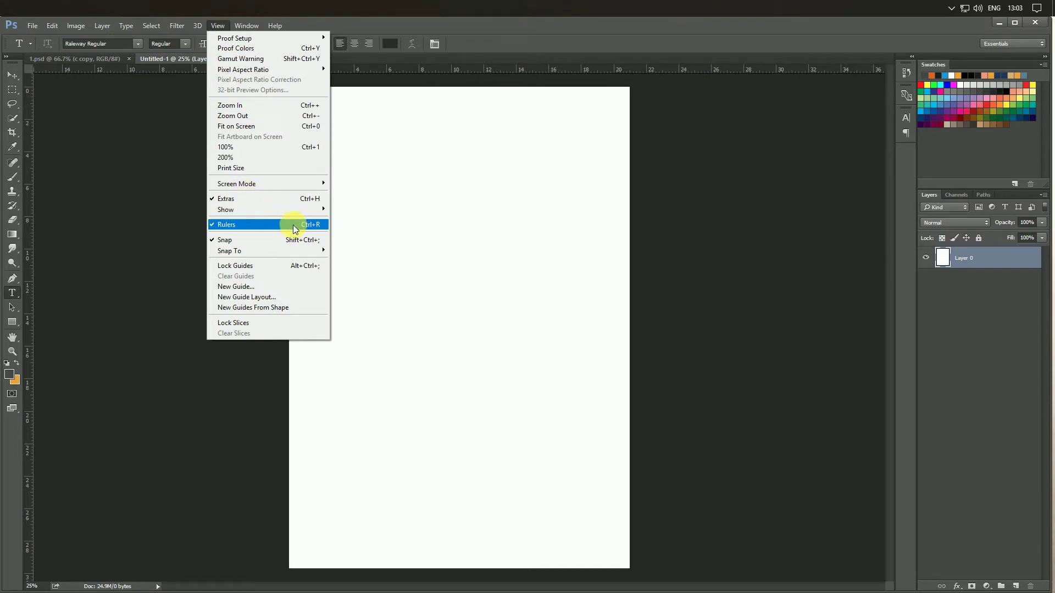
left_click(944, 327)
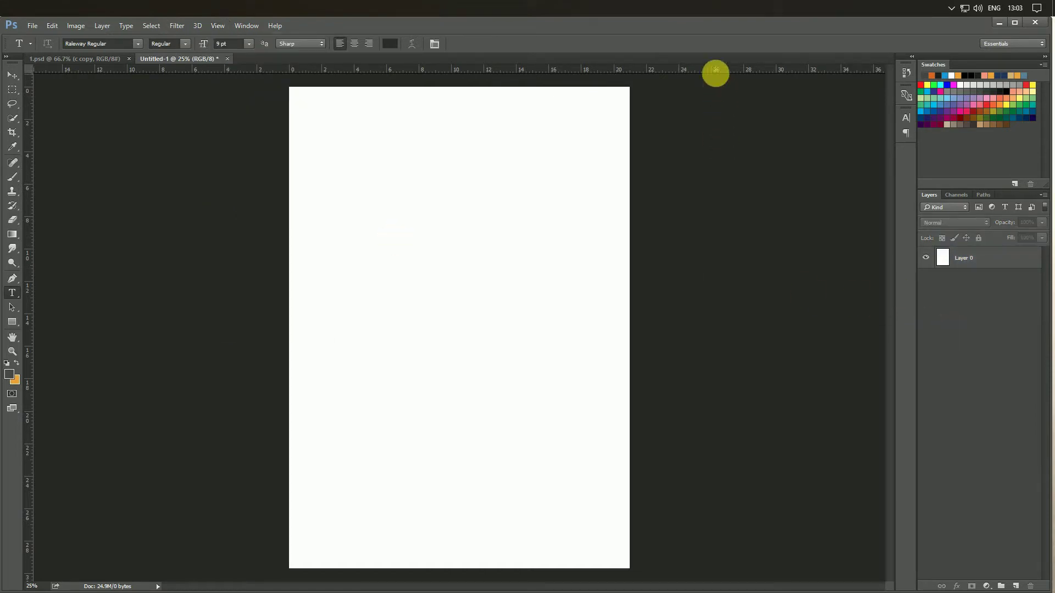
Place guides on the top, left, right and bottom page edges and across the middle
left_click_drag(714, 70, 714, 86)
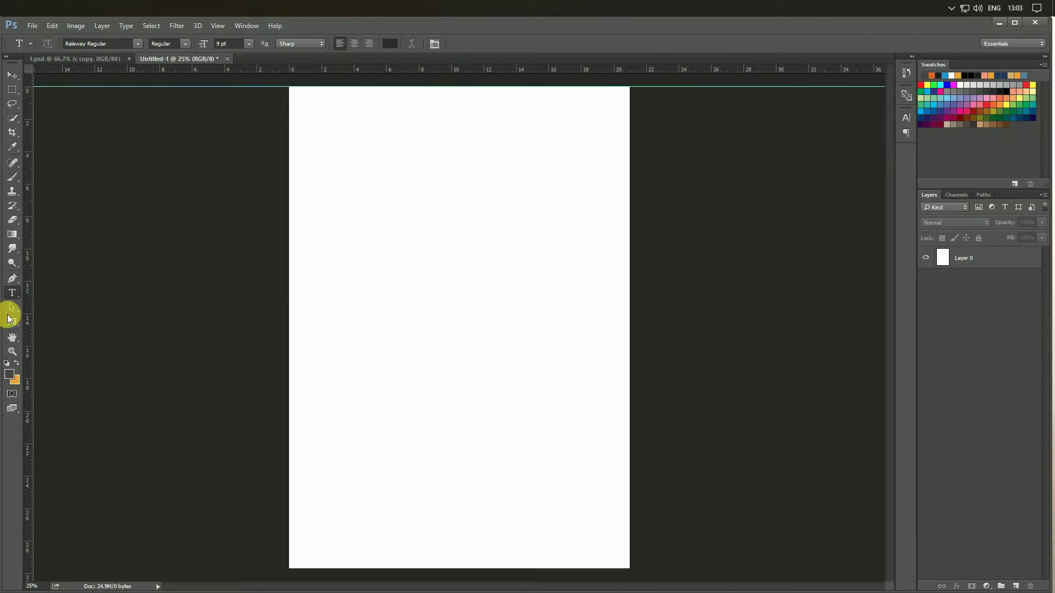
left_click_drag(32, 312, 289, 313)
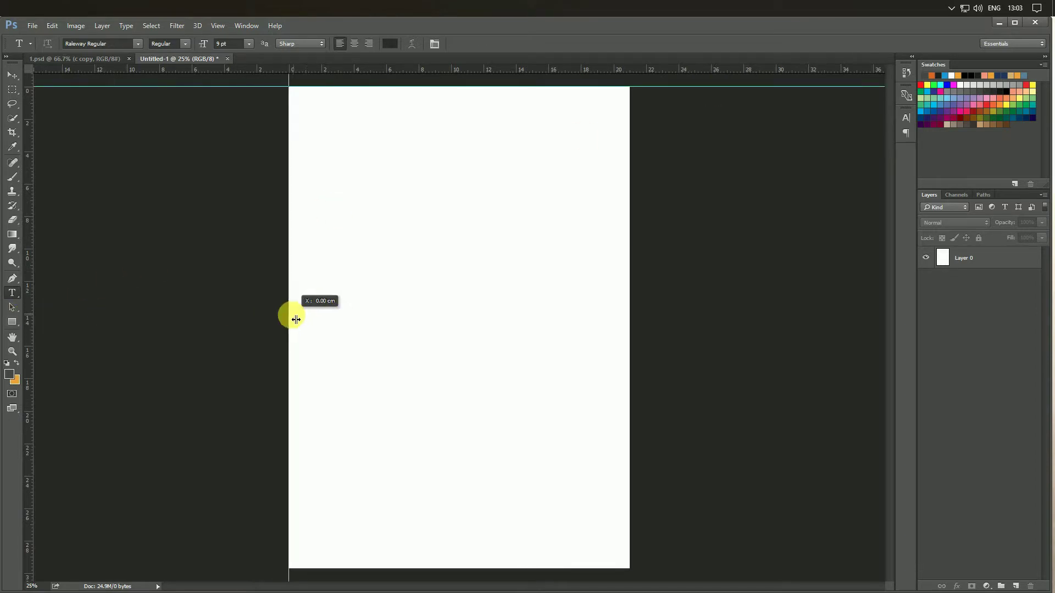
left_click_drag(33, 353, 629, 352)
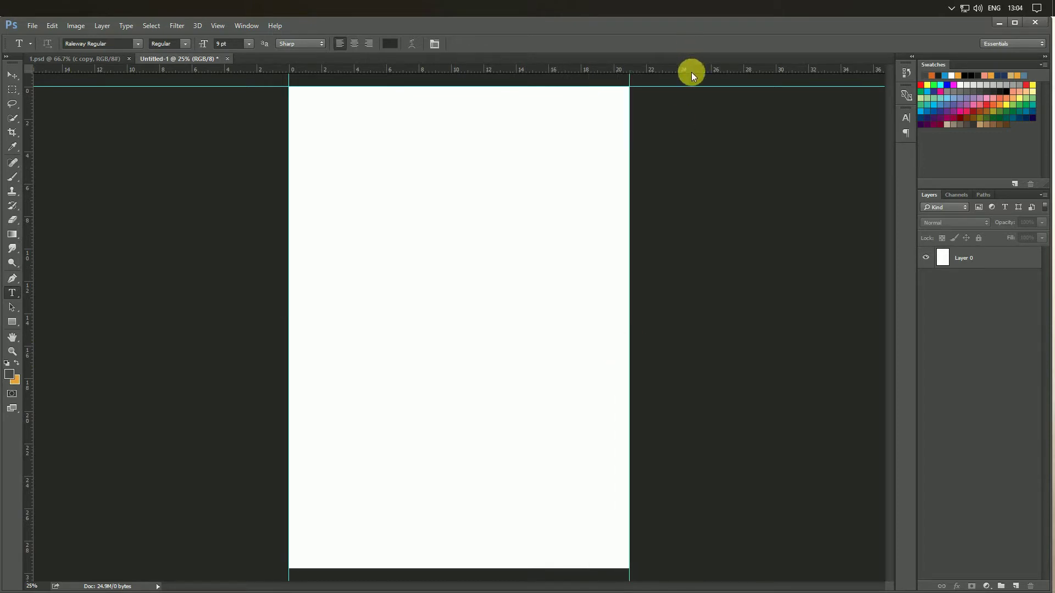
left_click_drag(691, 72, 731, 568)
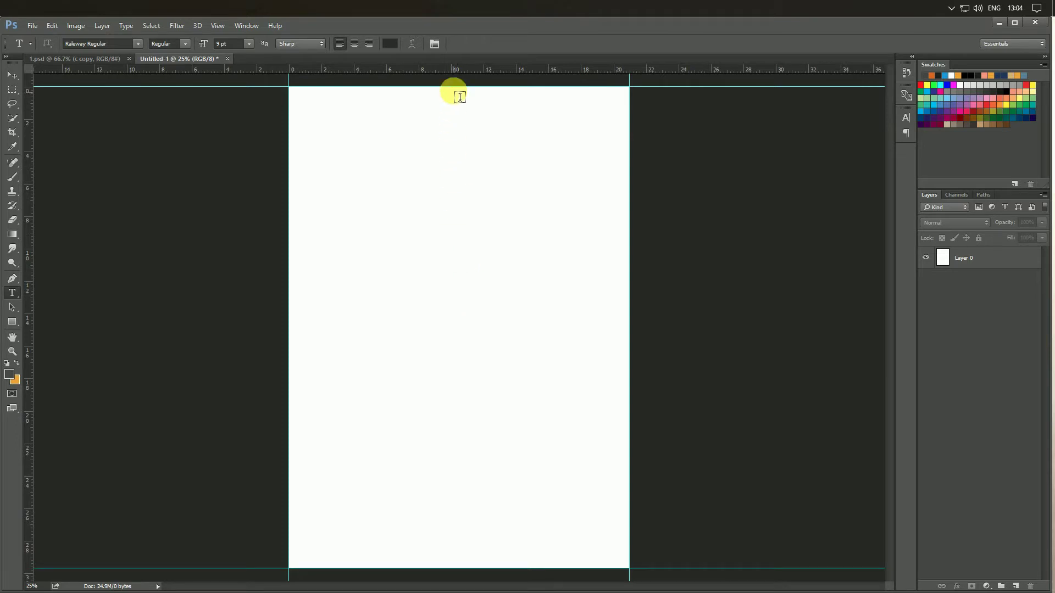
left_click_drag(460, 68, 514, 302)
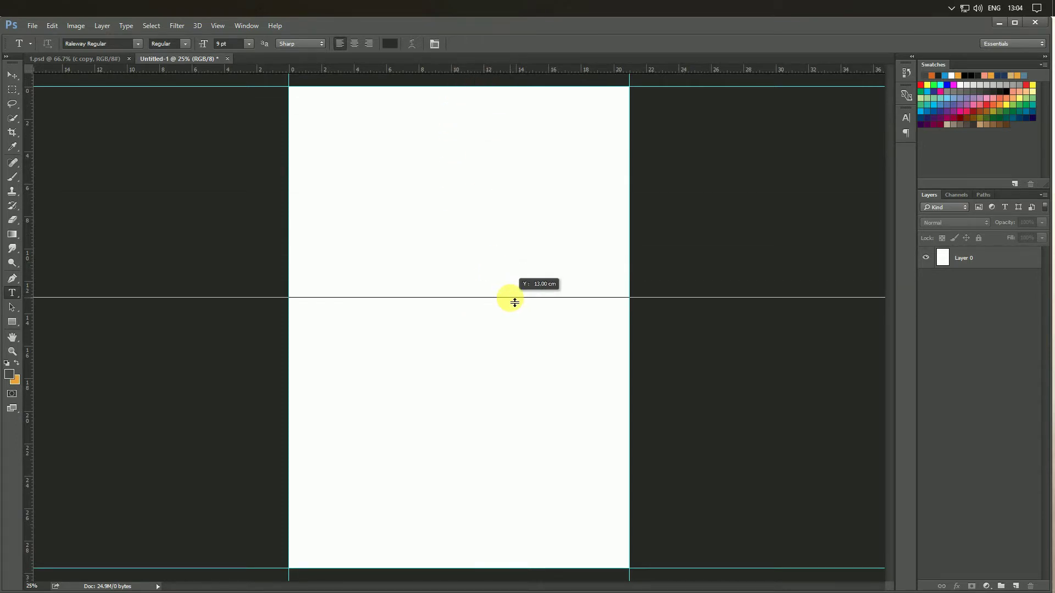
left_click_drag(514, 302, 516, 318)
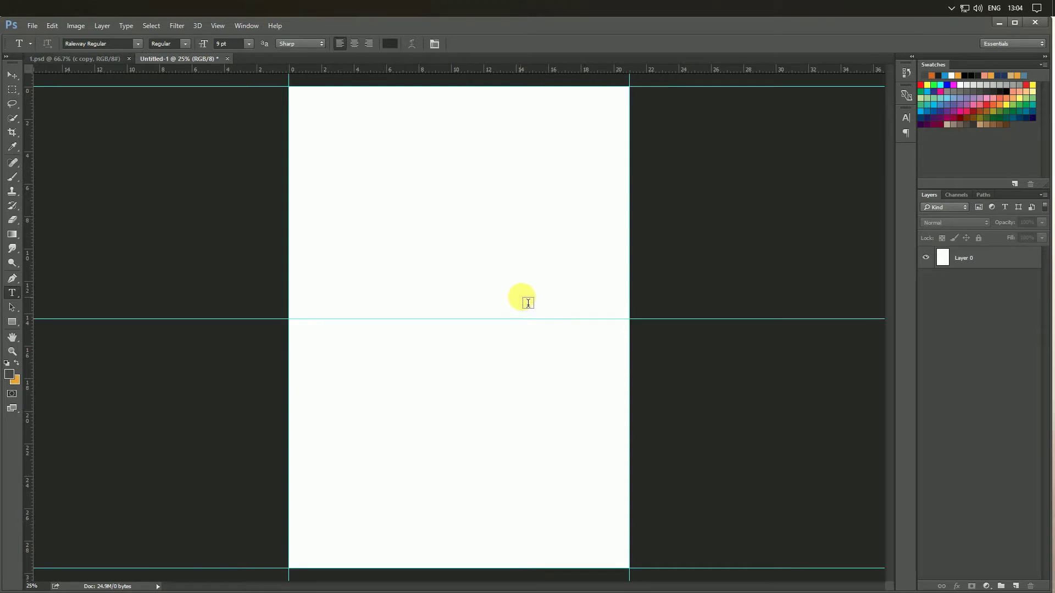
left_click(12, 329)
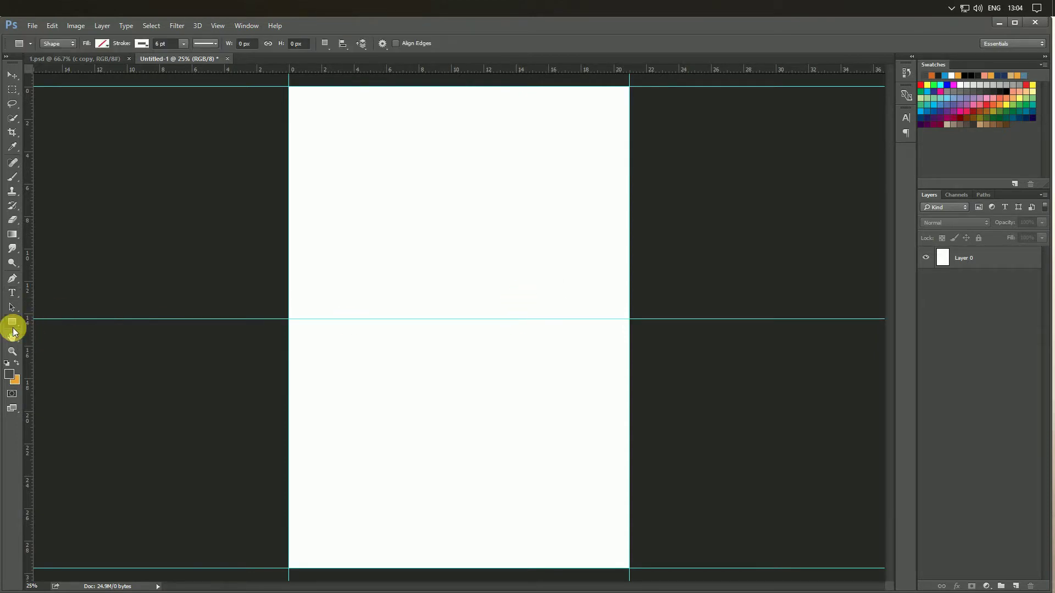
Draw a dark grey rectangle over the top half of the page and rasterize it
left_click_drag(294, 92, 632, 321)
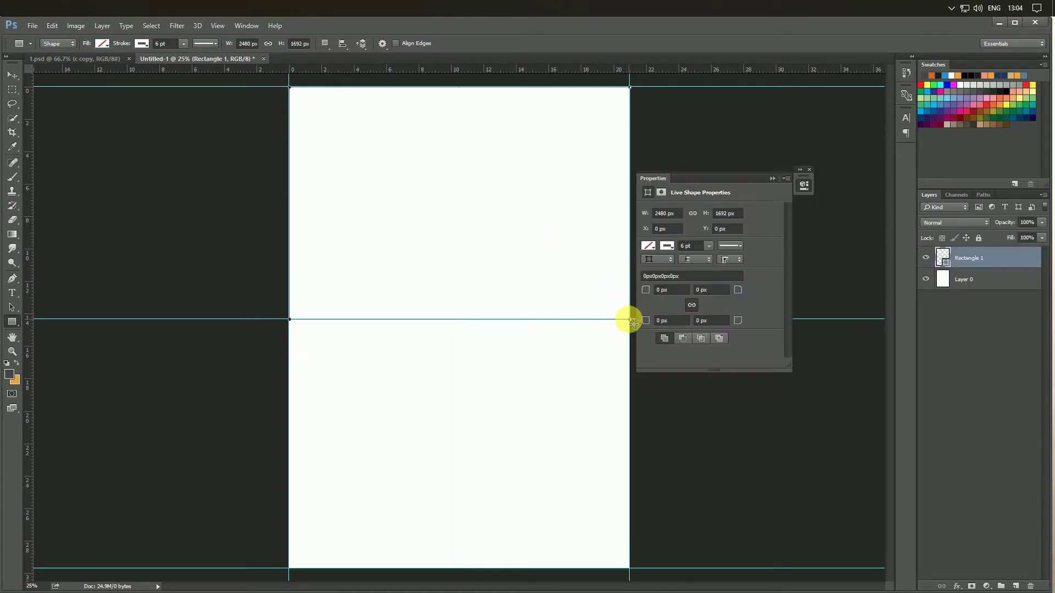
left_click(777, 180)
left_click(102, 43)
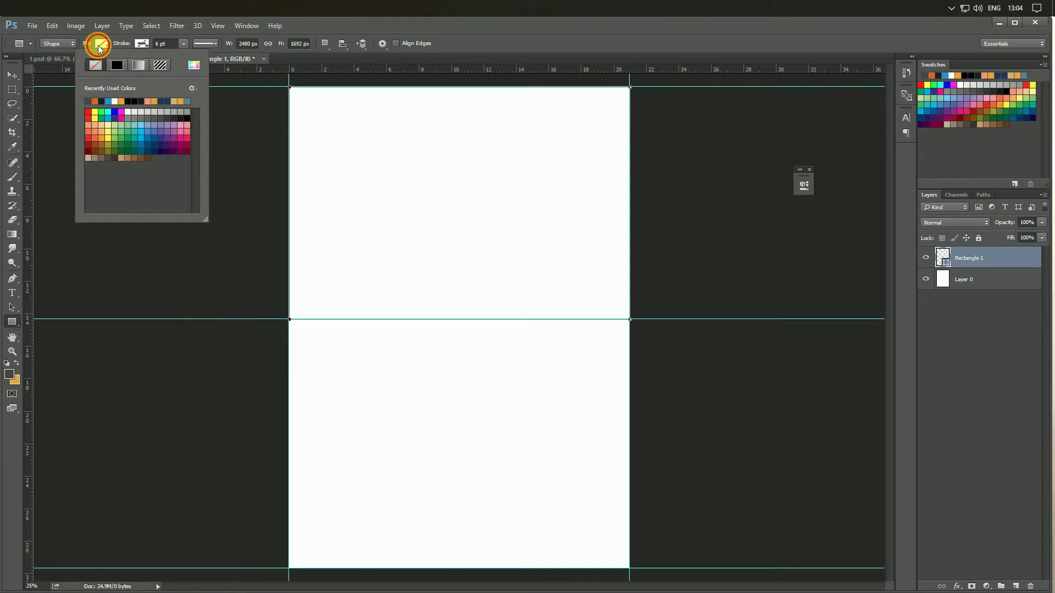
left_click(49, 101)
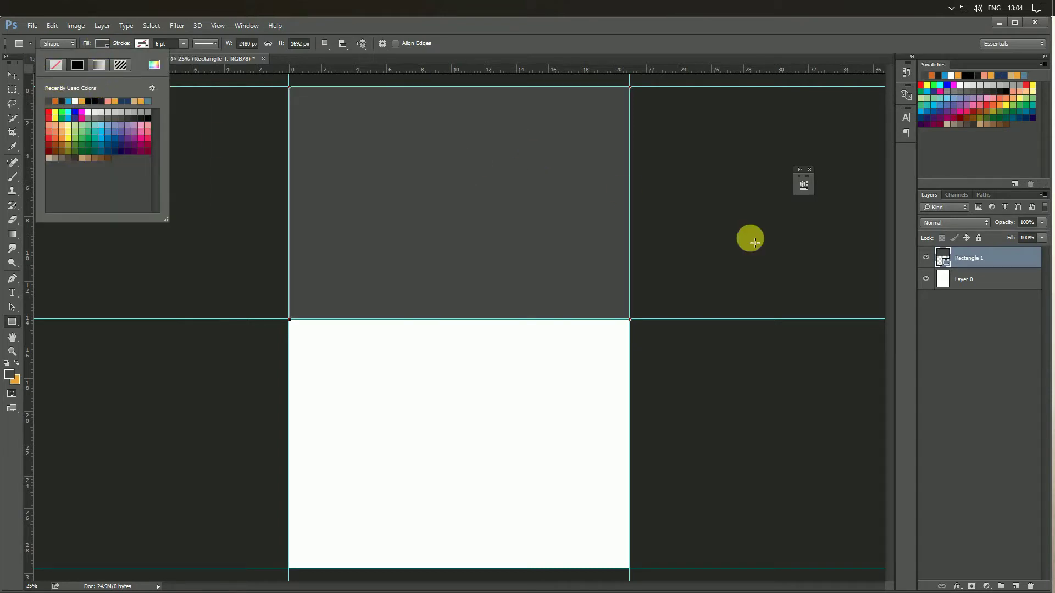
left_click(950, 323)
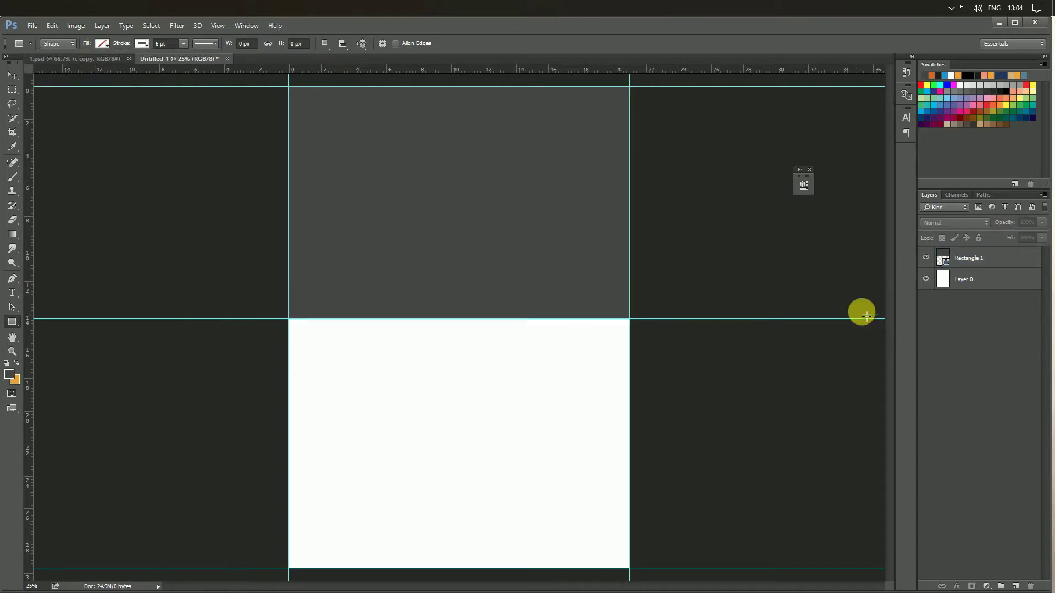
right_click(999, 256)
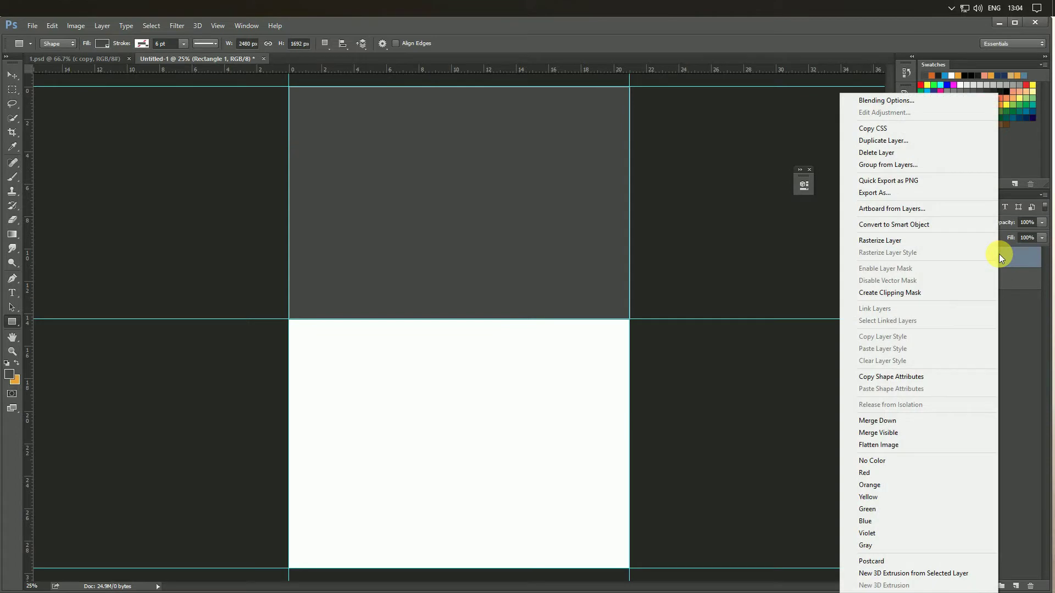
left_click(915, 242)
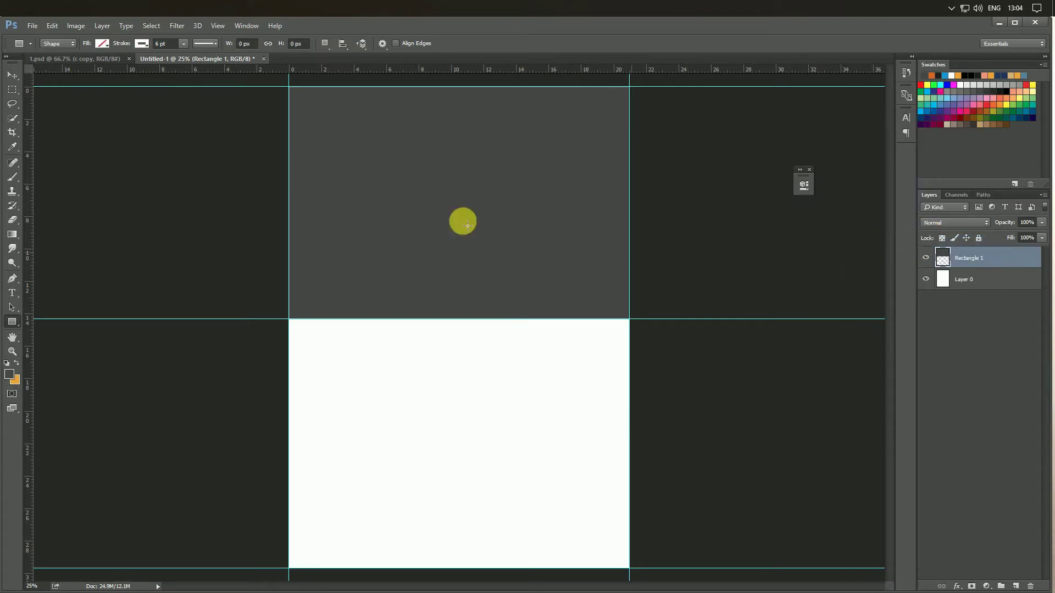
Distort the grey shape's bottom-left corner rightward so its left edge slants
left_click(53, 26)
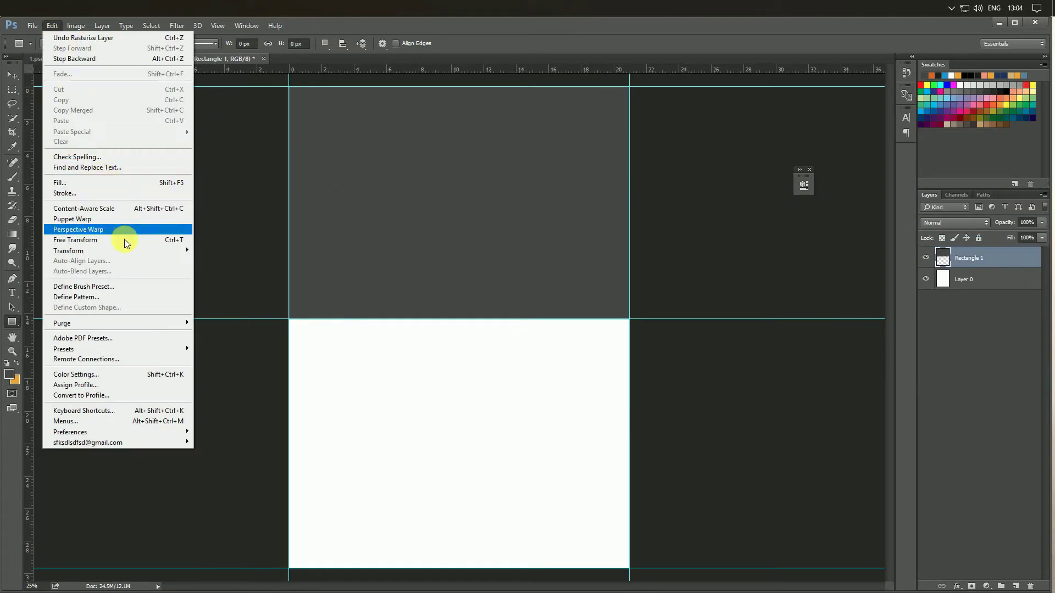
mouse_move(68, 251)
left_click(224, 299)
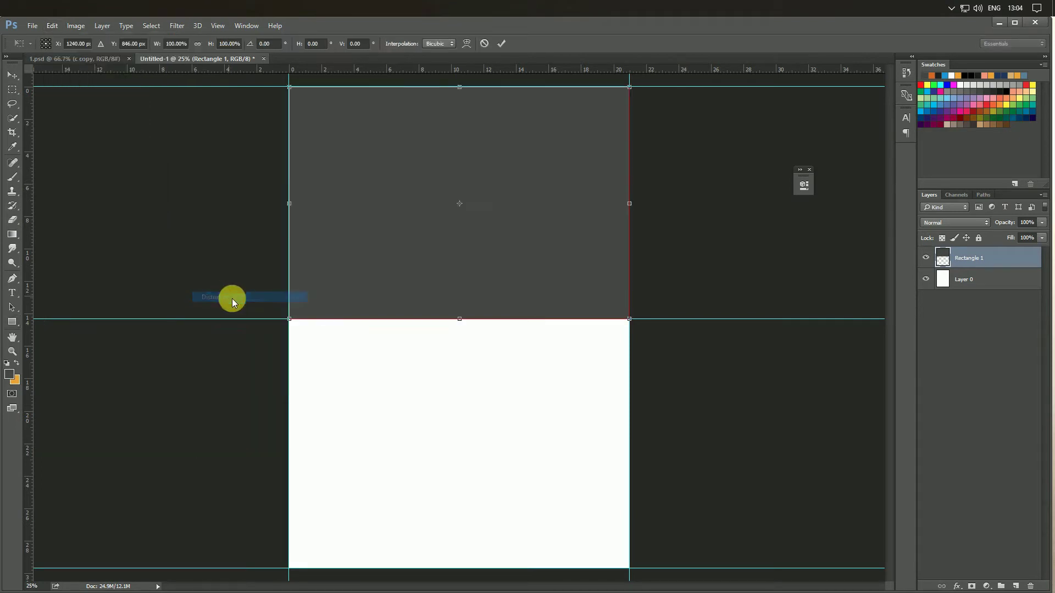
left_click_drag(292, 321, 460, 316)
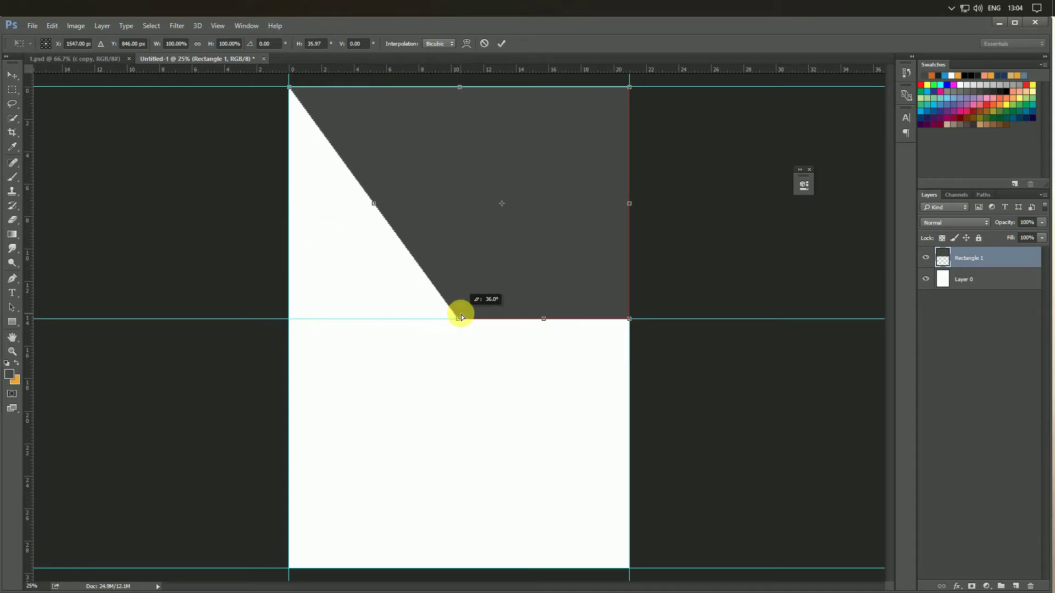
left_click_drag(463, 314, 467, 317)
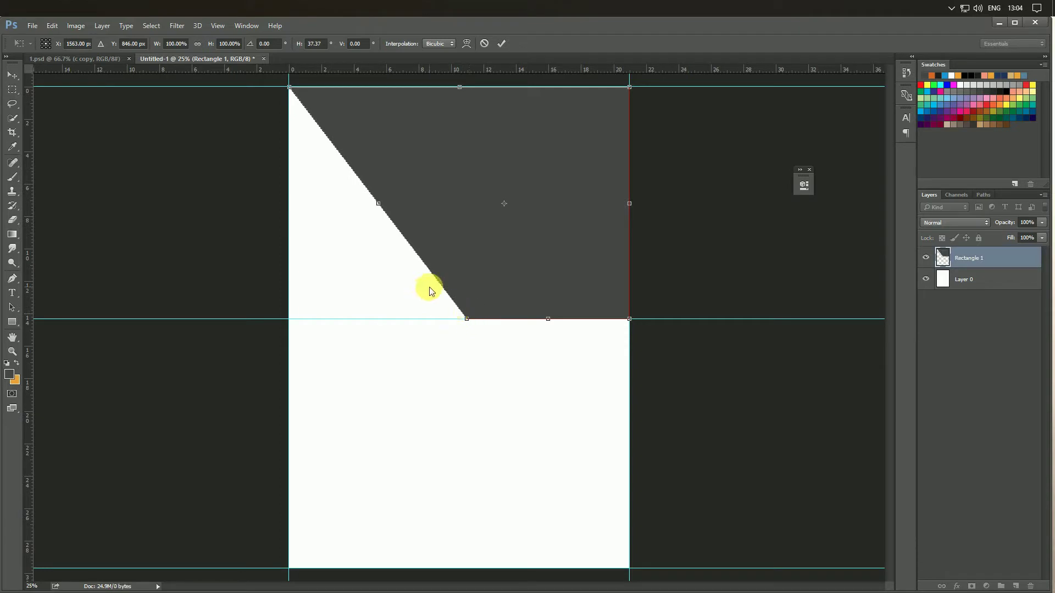
left_click(506, 43)
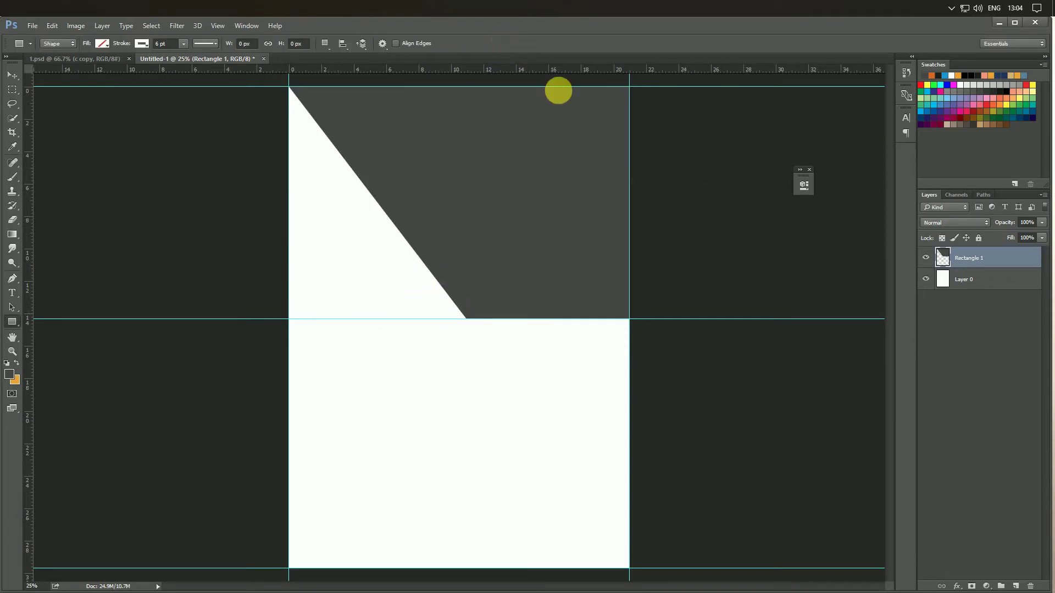
double_click(966, 257)
Name the shape layer 'Image', then place wallpaper.jpg and enlarge it over the top area
key("BackSpace")
type("Image")
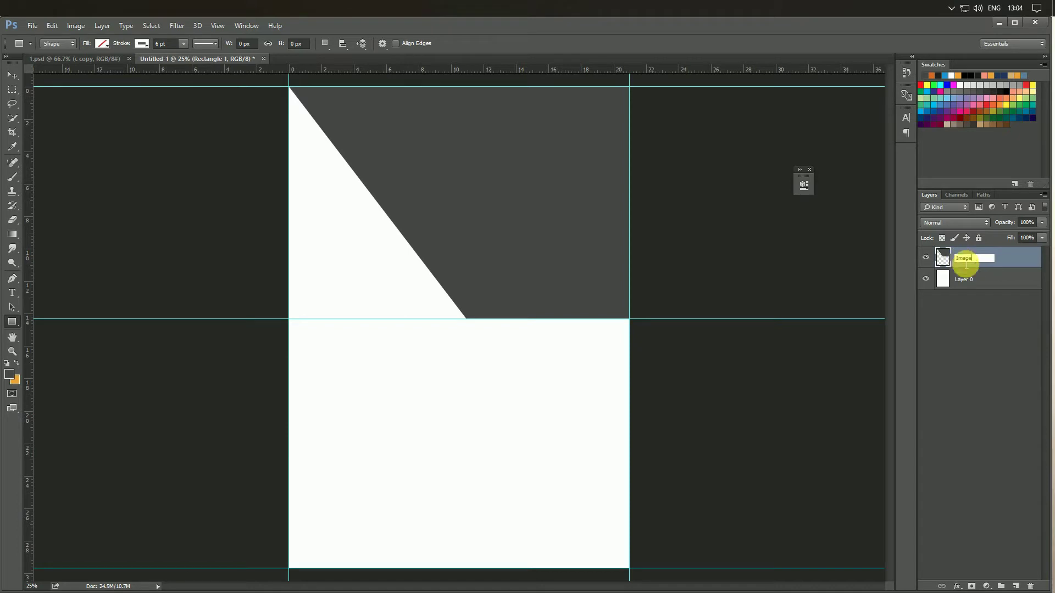
key("Return")
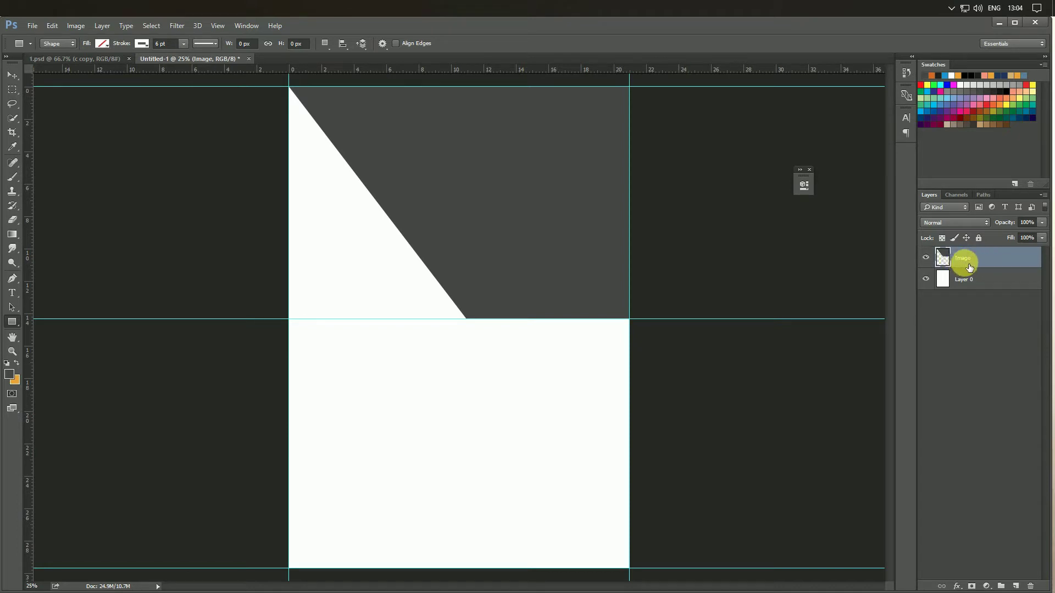
key("alt+Tab")
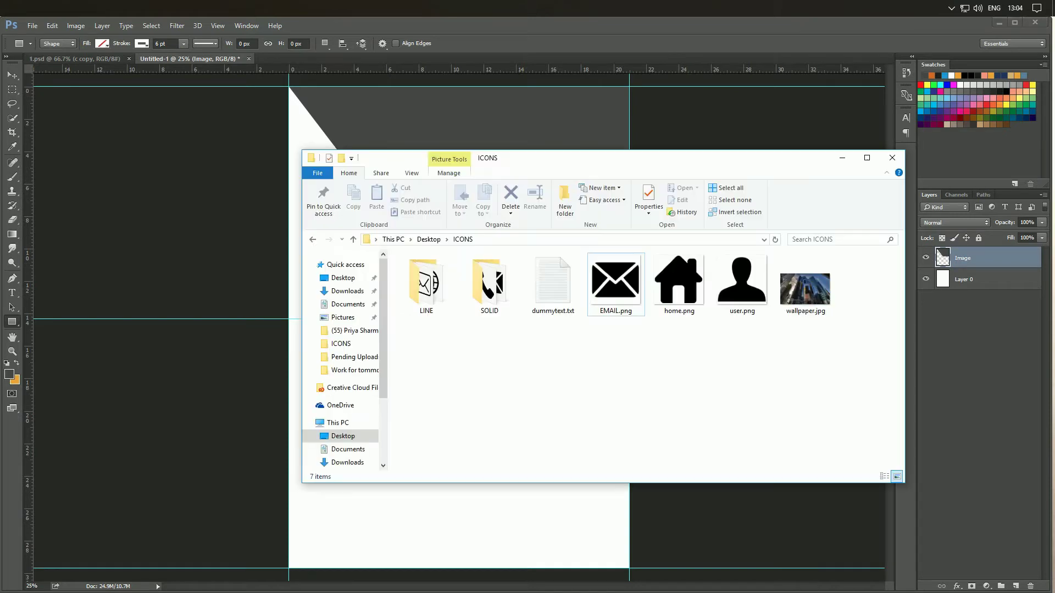
left_click_drag(805, 283, 586, 132)
left_click_drag(516, 254, 522, 137)
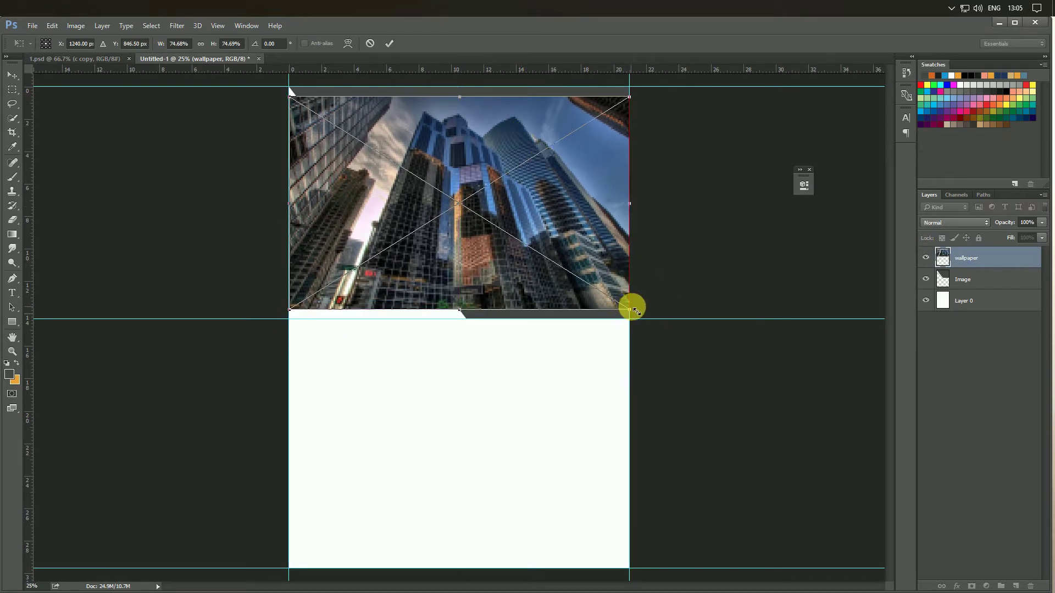
left_click_drag(633, 309, 652, 321)
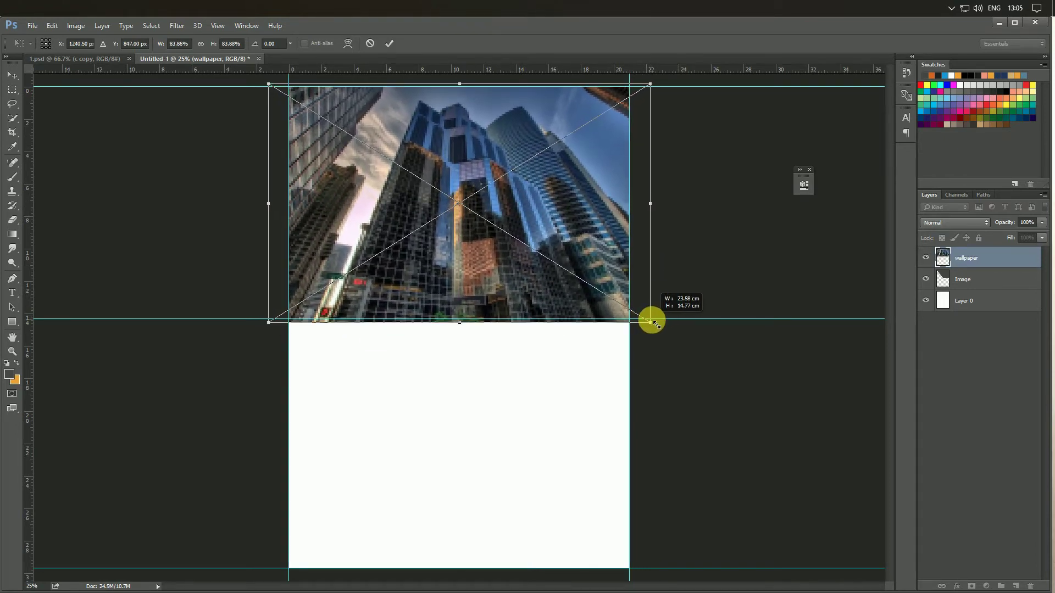
left_click(389, 45)
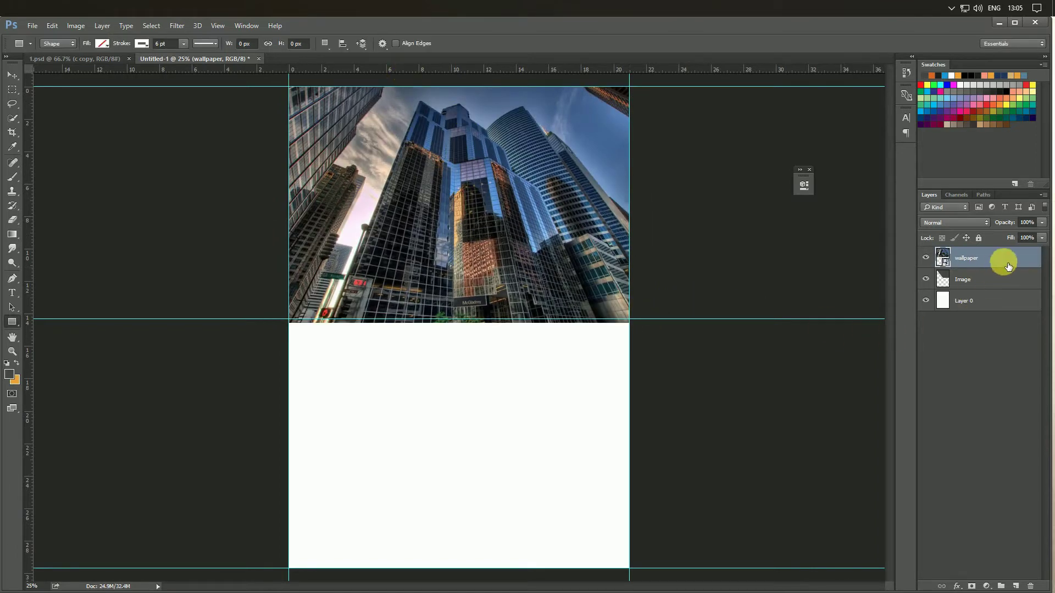
Clip the photo into the Image shape, make it black and white, and group both layers
right_click(1009, 266)
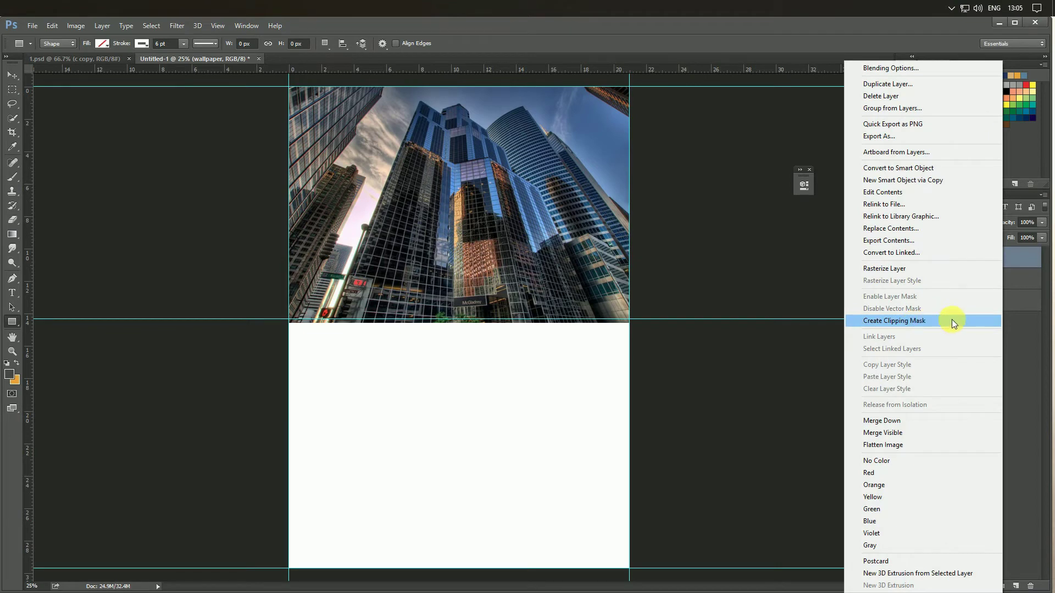
left_click(930, 321)
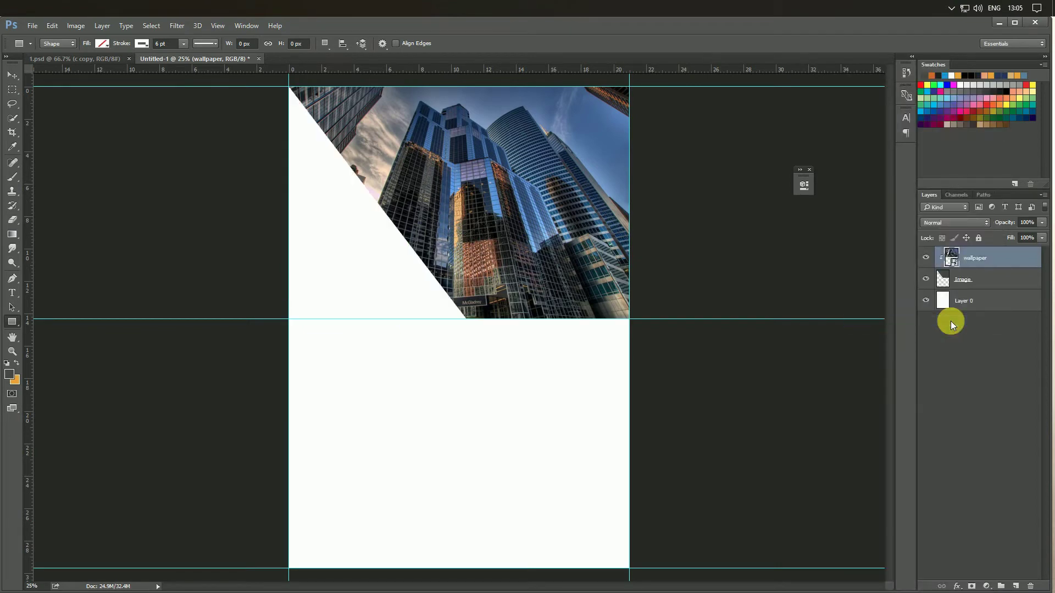
left_click(79, 26)
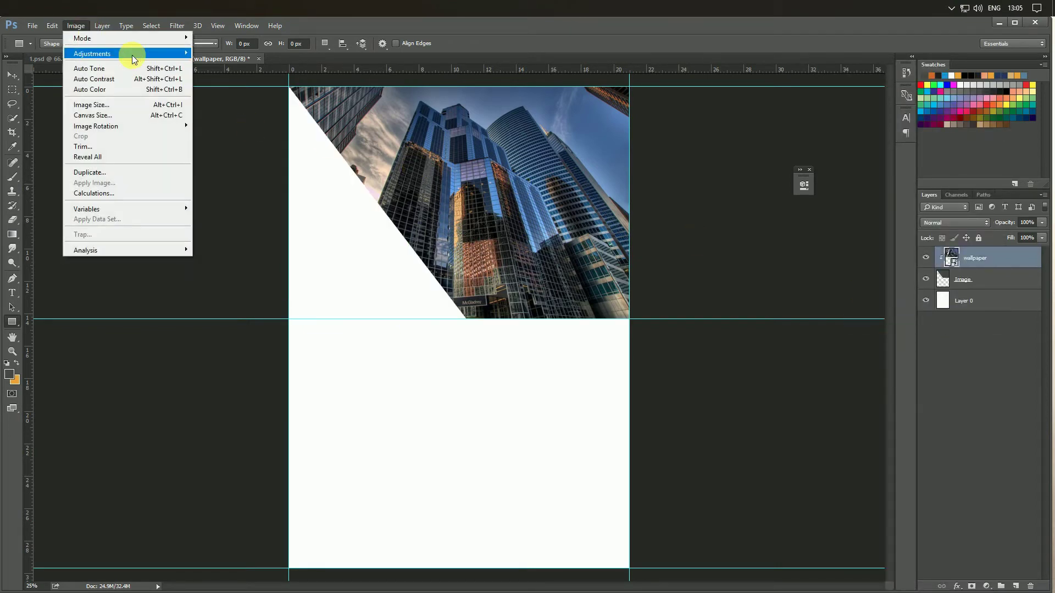
mouse_move(91, 54)
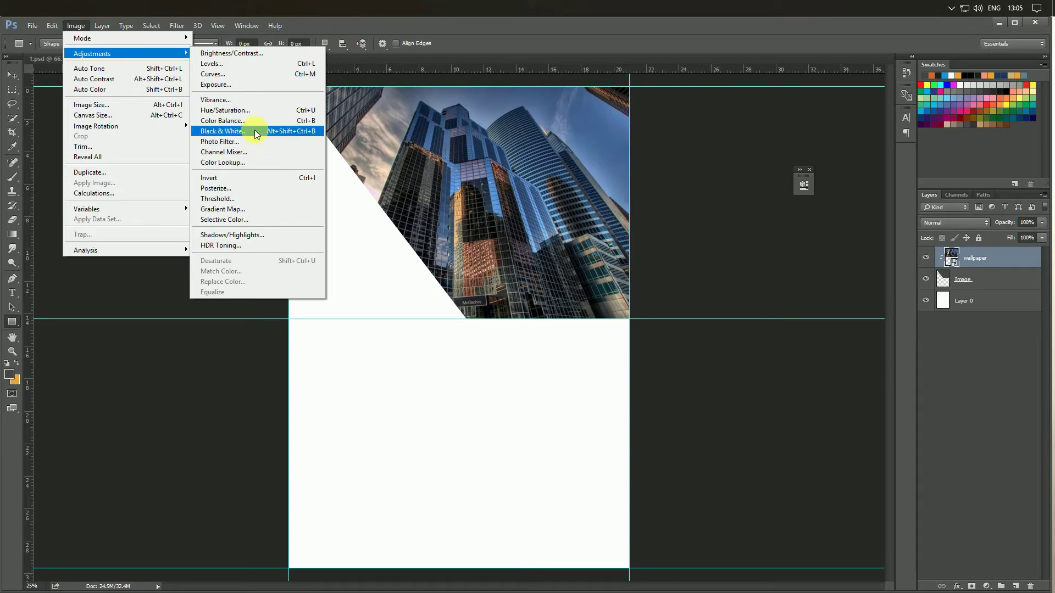
left_click(255, 132)
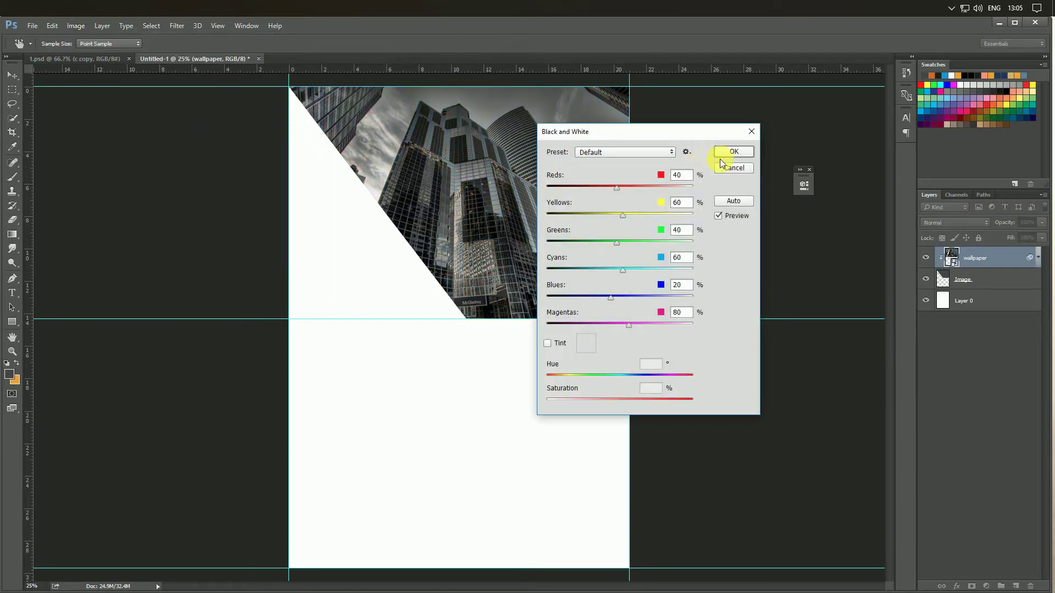
left_click(720, 159)
key("u")
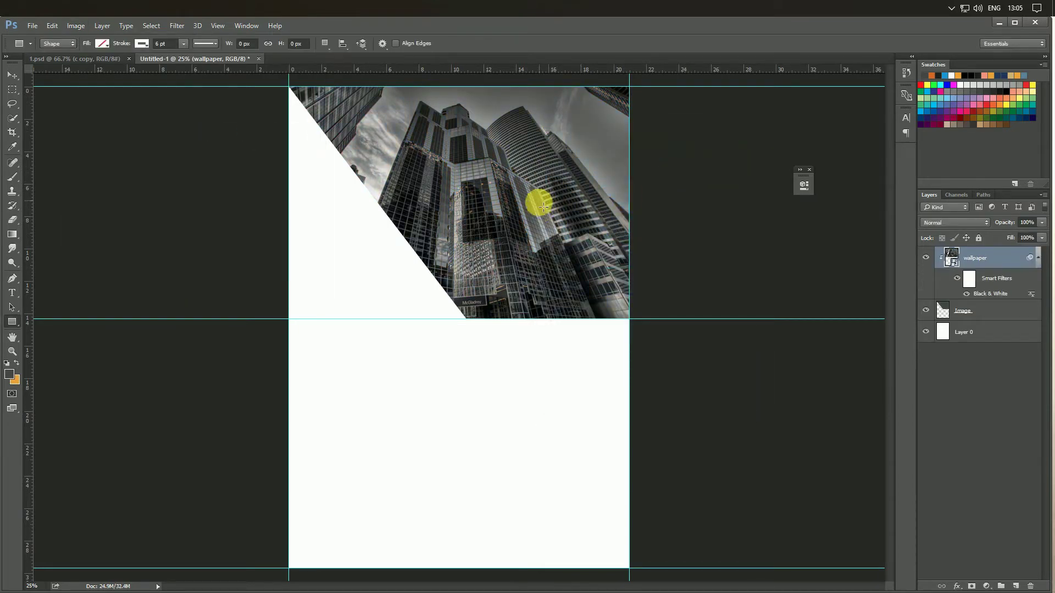
left_click(996, 315)
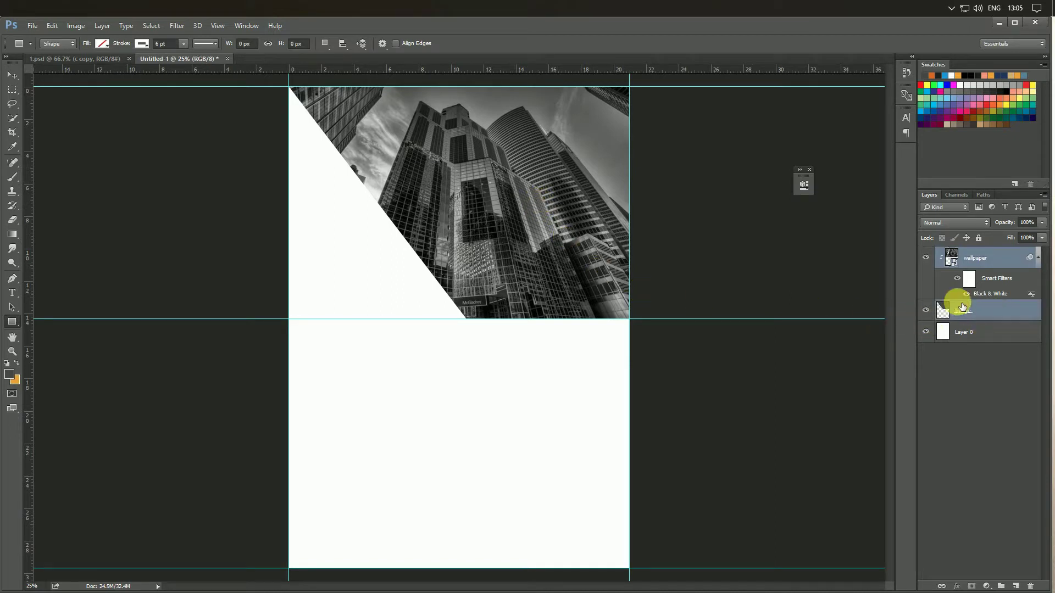
left_click(151, 26)
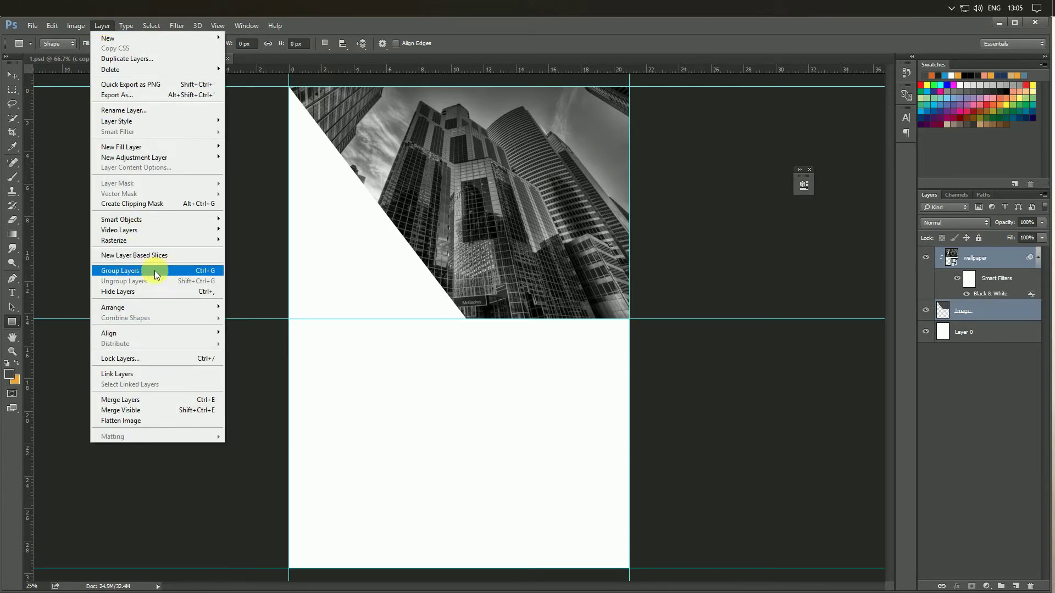
left_click(171, 277)
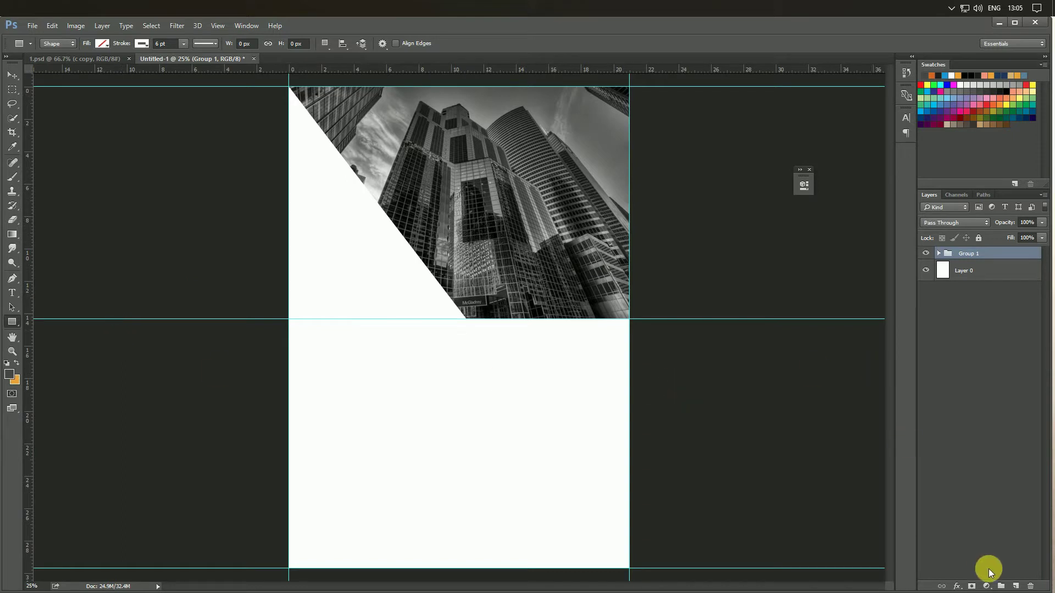
On a new Layer 1, draw a four-point pen path across the middle guide and make it a selection
left_click(1016, 587)
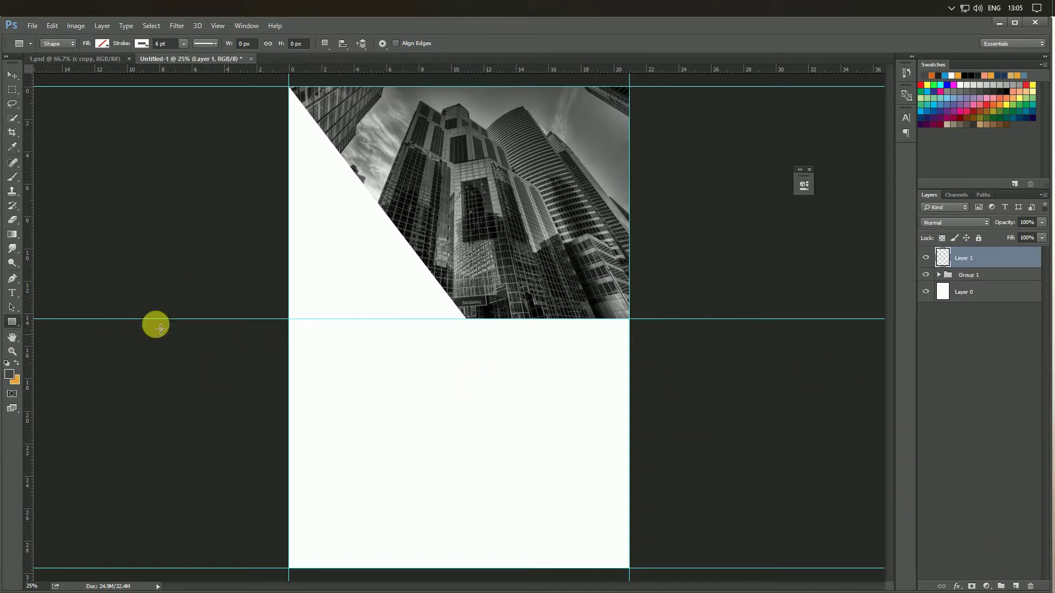
left_click(14, 279)
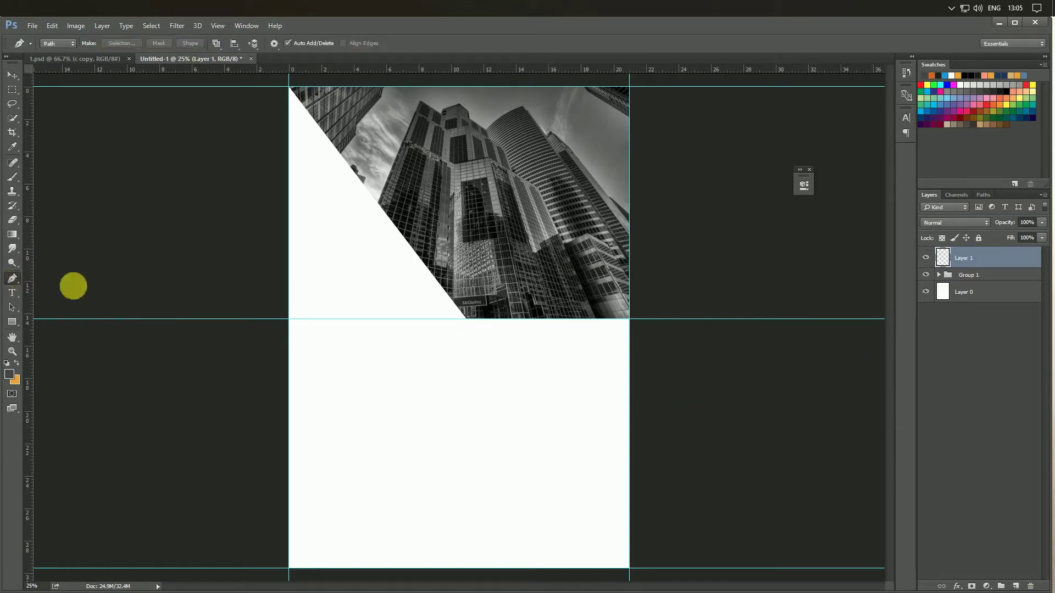
key("Caps_Lock")
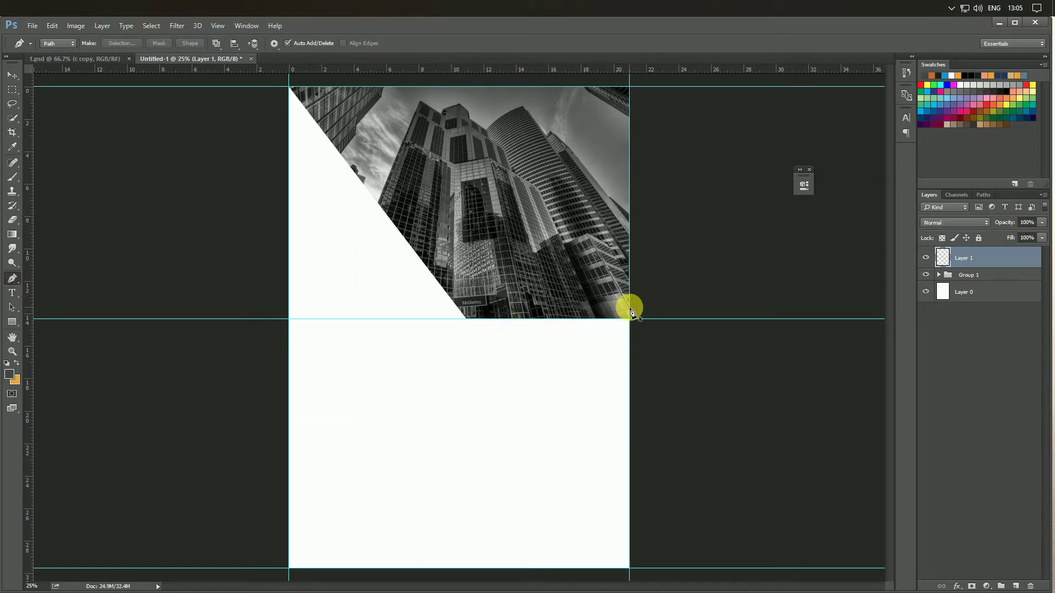
left_click(630, 313)
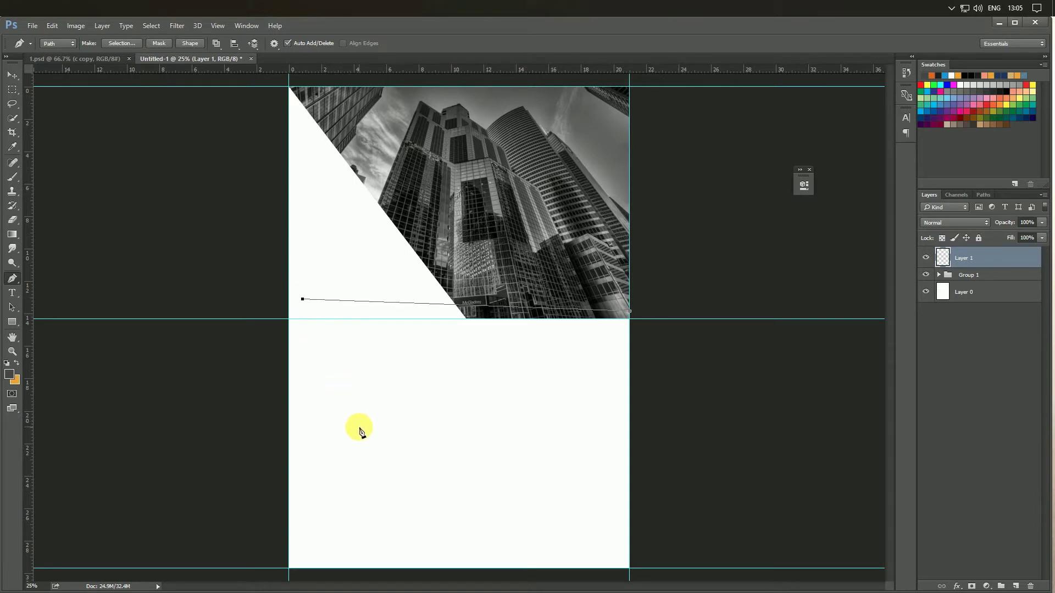
left_click(630, 352)
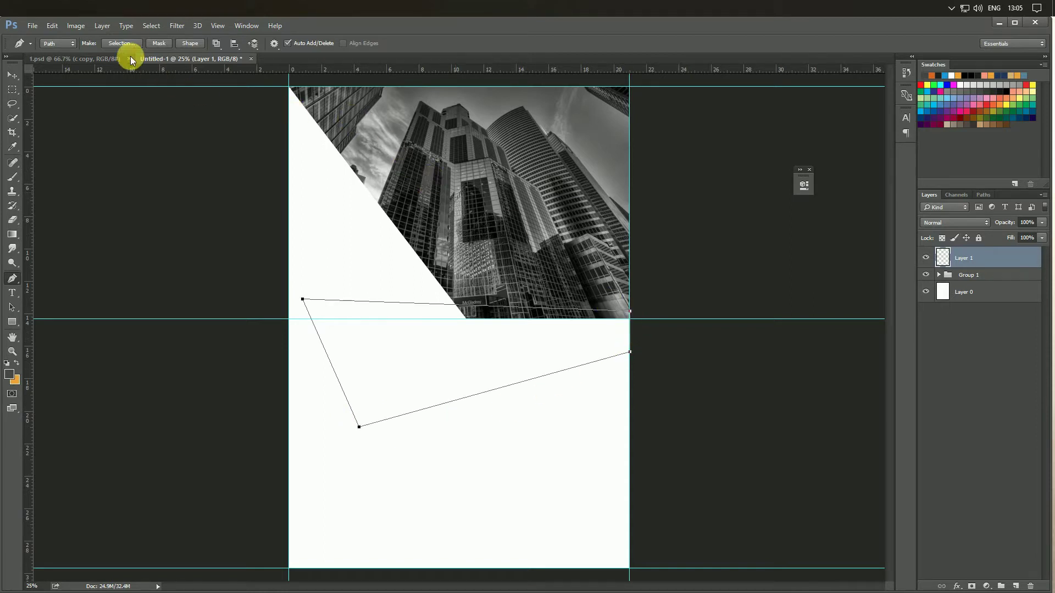
left_click(123, 44)
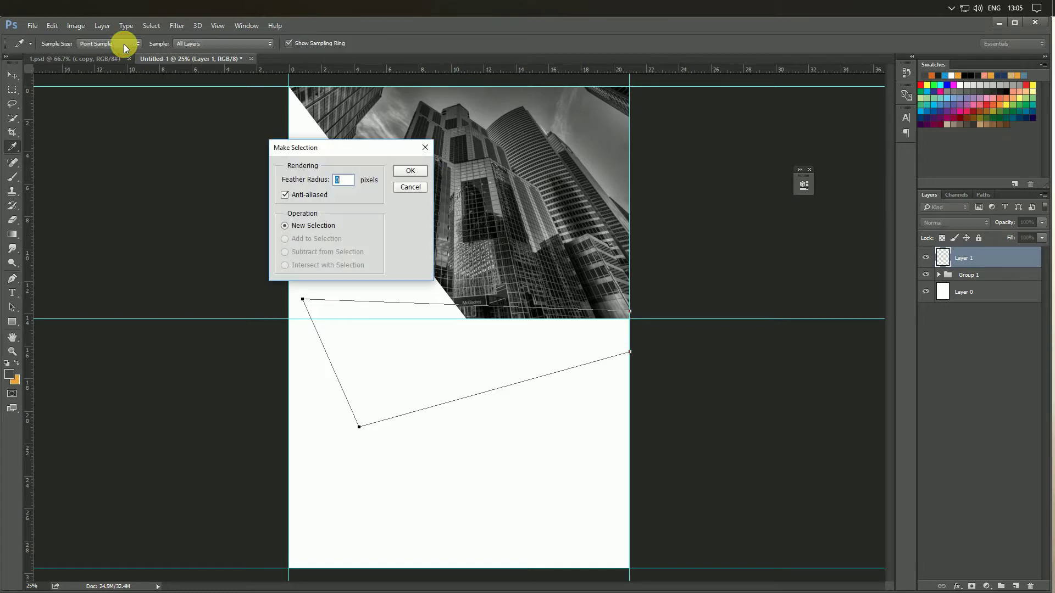
left_click(406, 172)
left_click(17, 362)
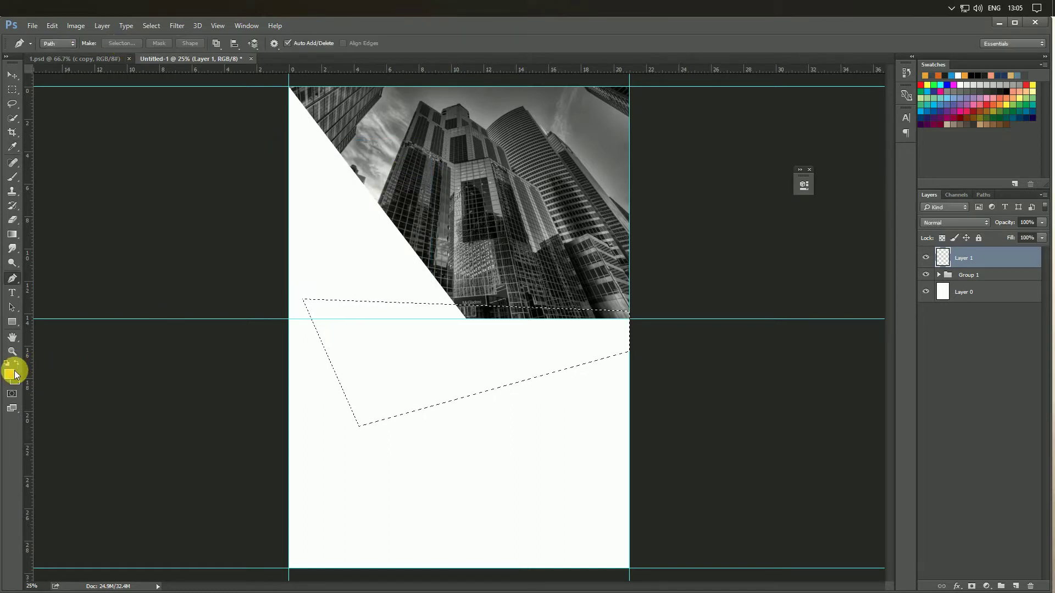
Set the foreground colour to yellow #eccc19
left_click(909, 558)
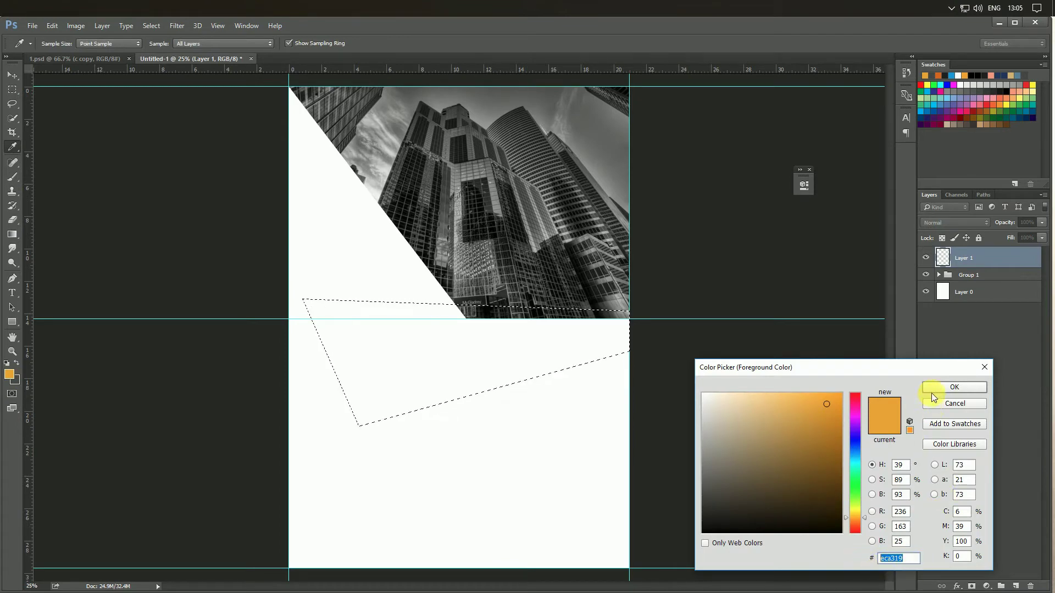
left_click_drag(901, 367, 887, 289)
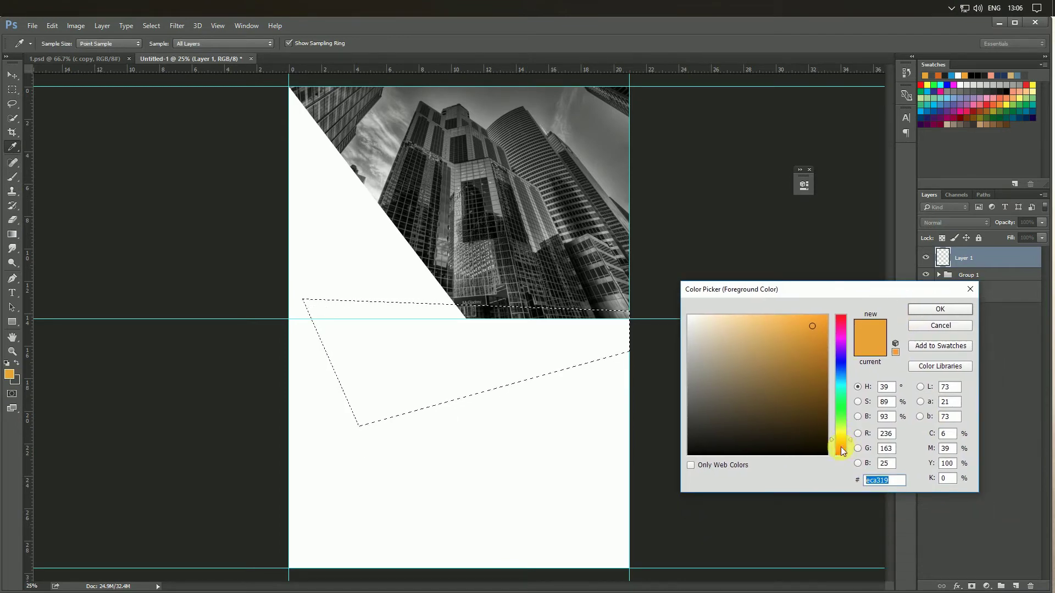
left_click_drag(840, 443, 840, 437)
left_click(871, 481)
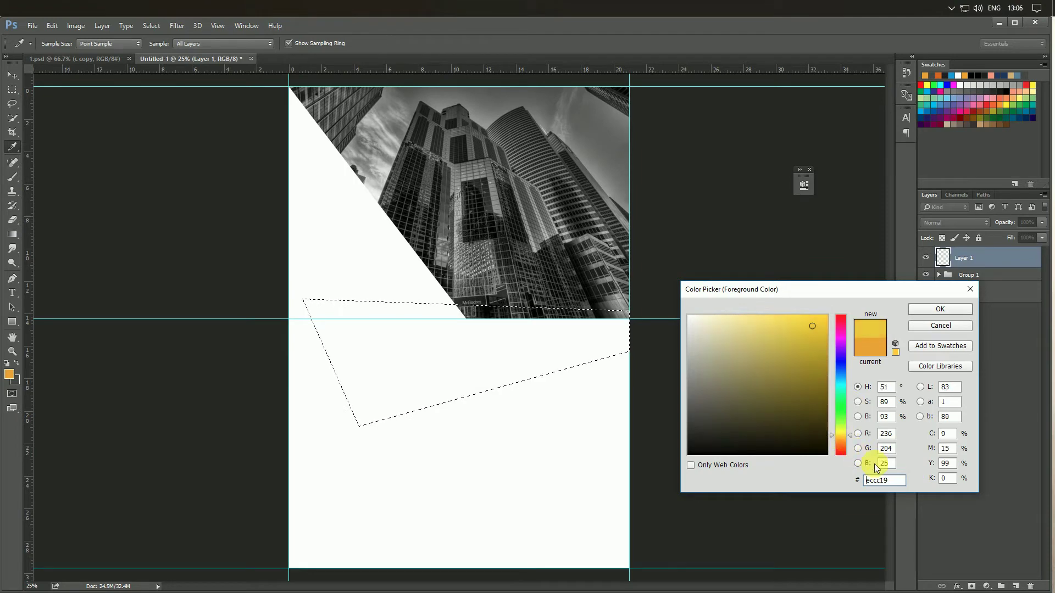
left_click(937, 307)
Fill the slanted selection with yellow using the Paint Bucket, then deselect
left_click_drag(12, 234, 52, 252)
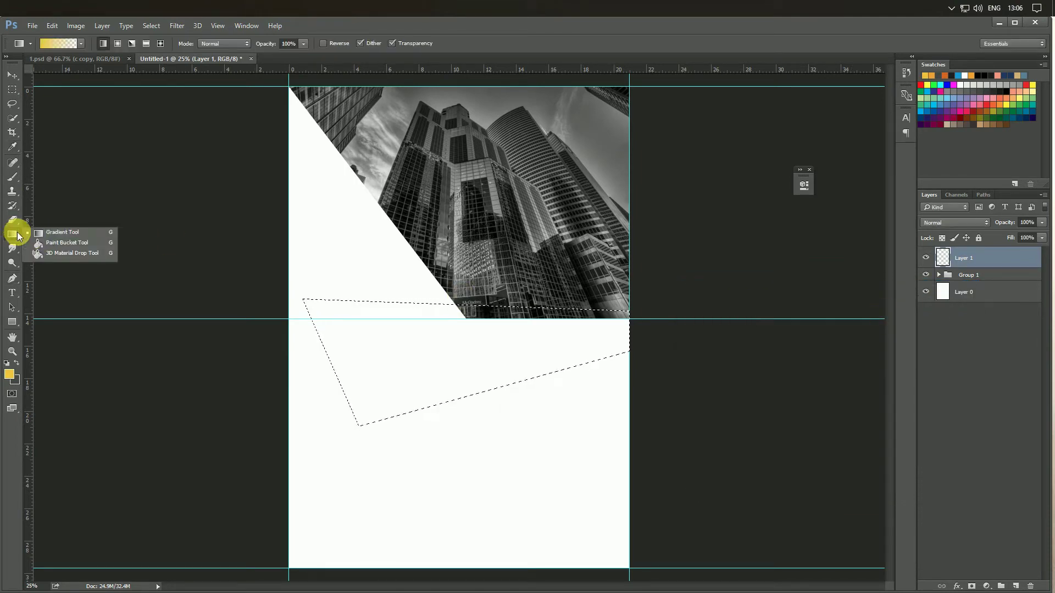
left_click(67, 242)
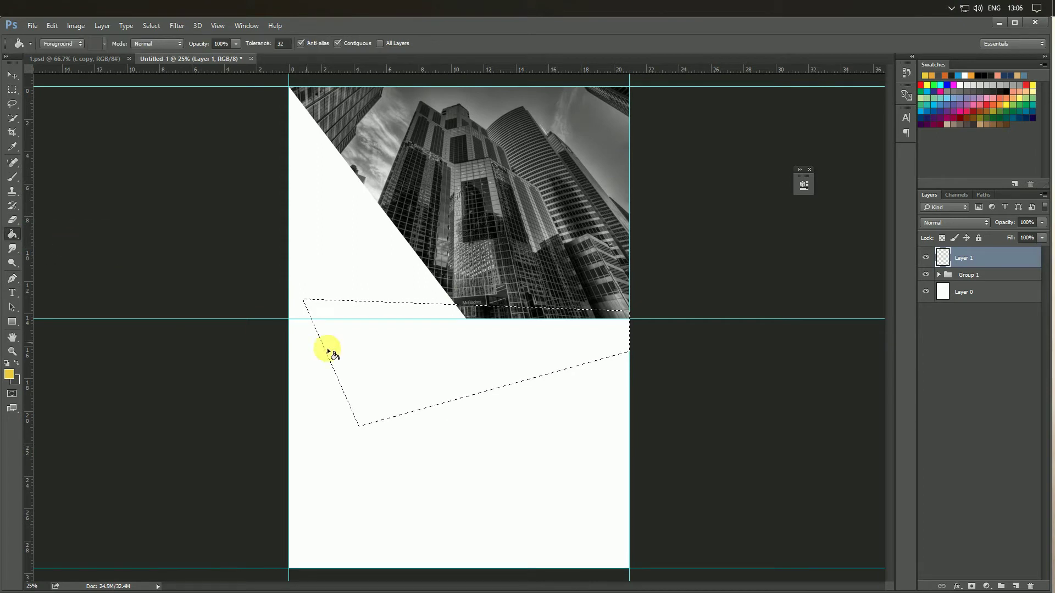
left_click(368, 351)
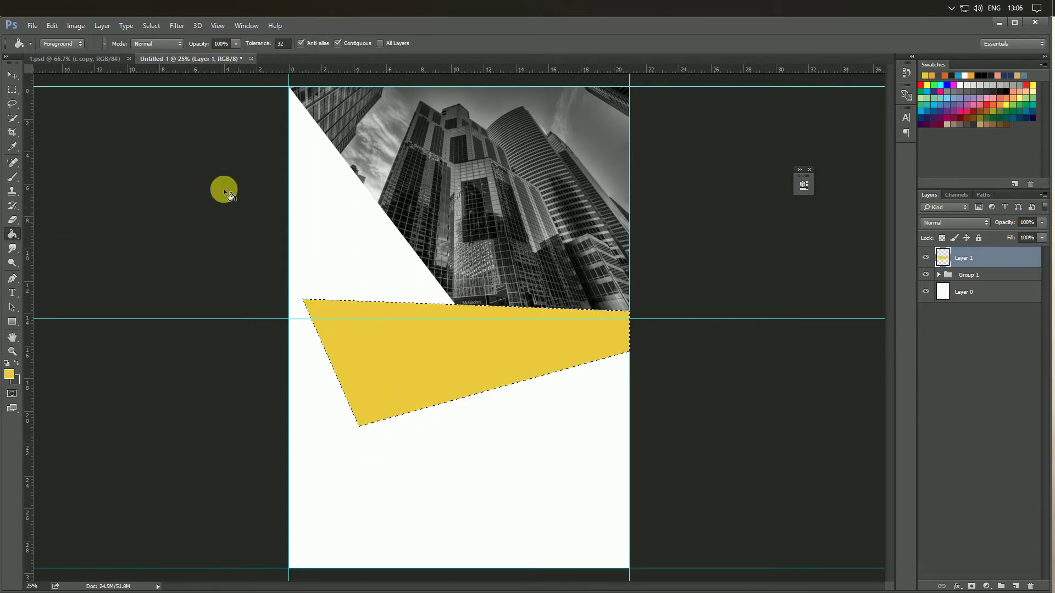
left_click(151, 25)
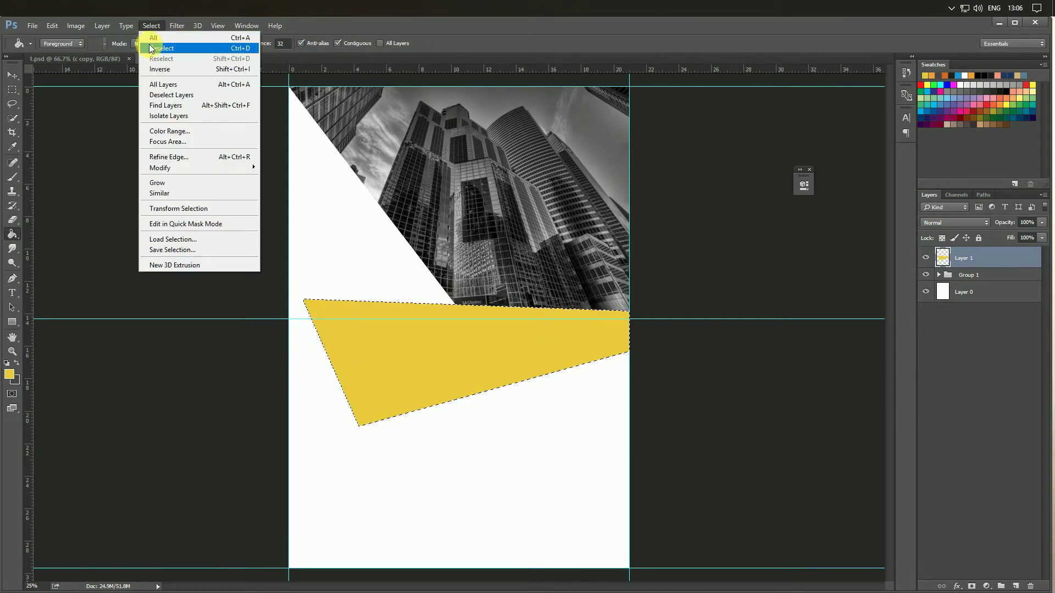
left_click(178, 48)
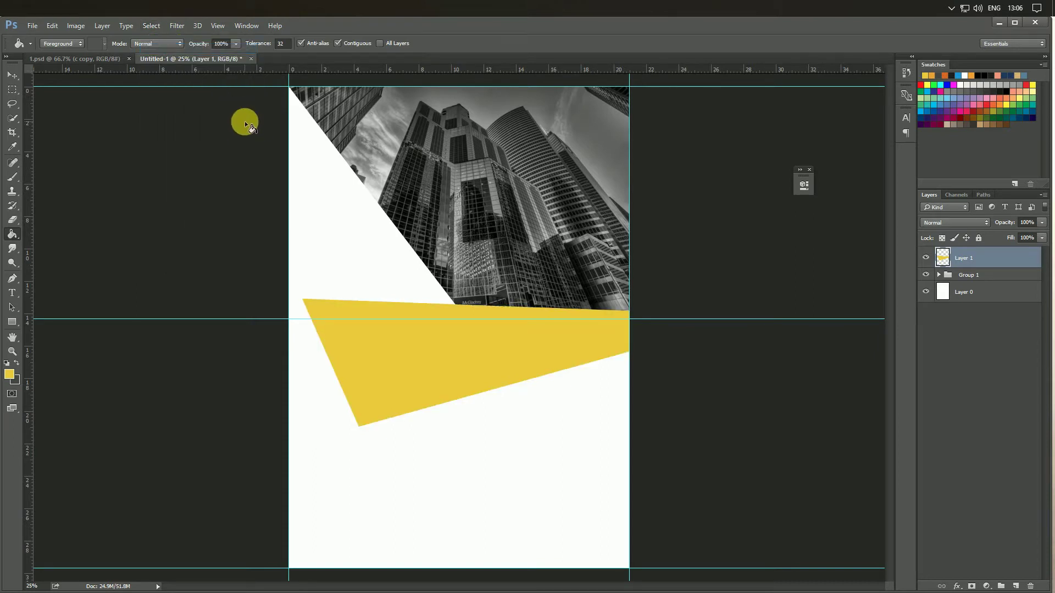
On a new Layer 2, select a thin strip along the yellow shape's lower edge with a pen path
left_click(1016, 587)
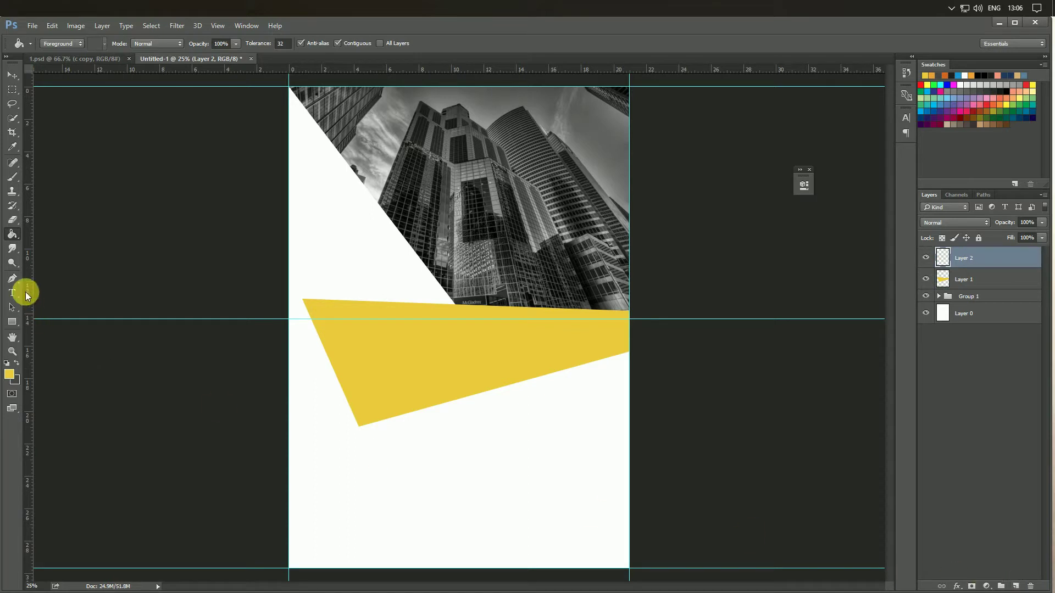
left_click(12, 277)
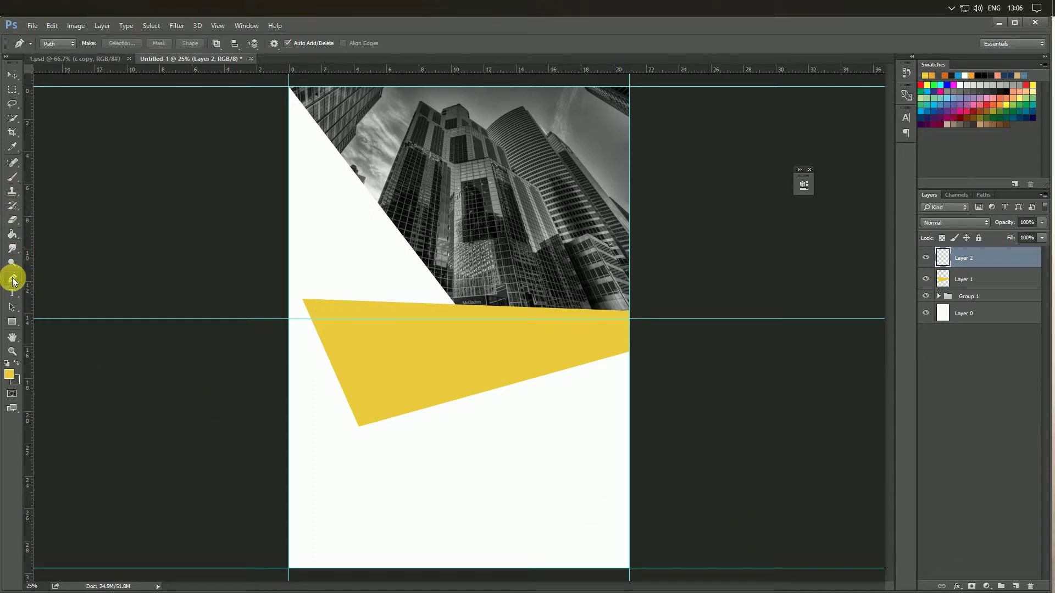
left_click(362, 425)
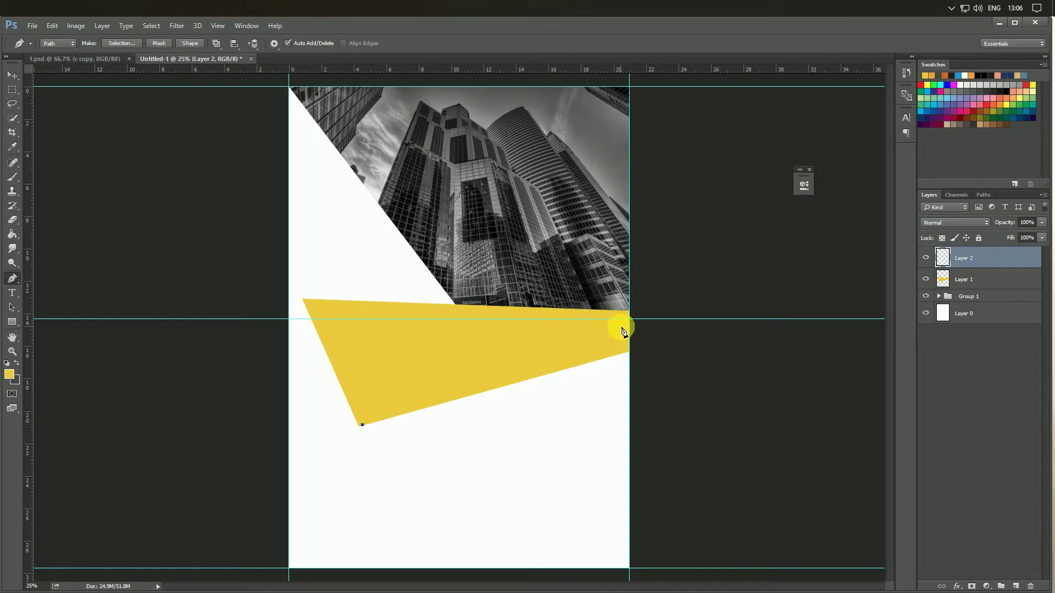
left_click(630, 326)
left_click(630, 351)
left_click(362, 425)
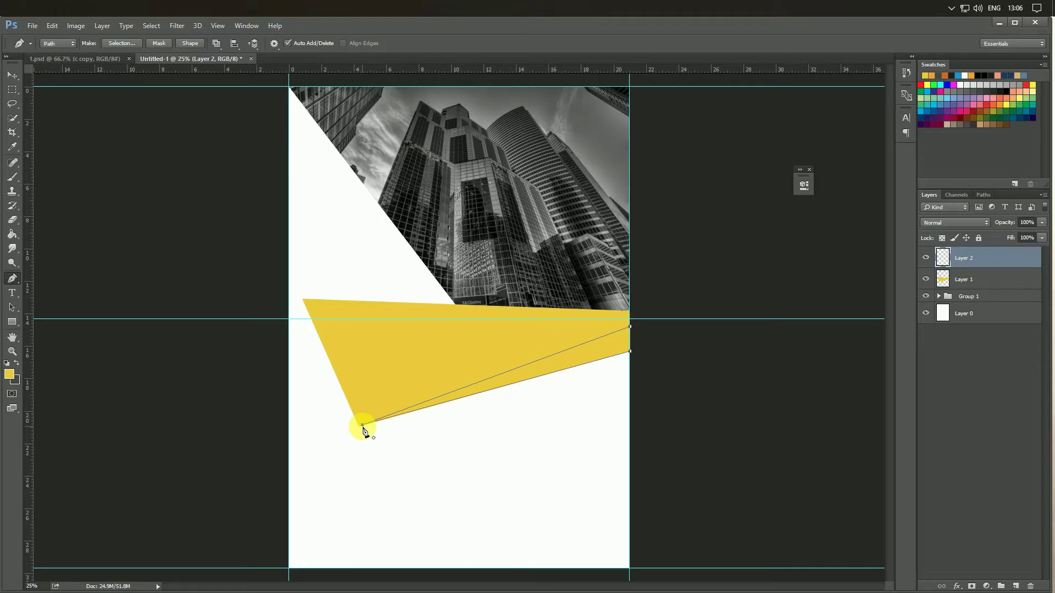
left_click(113, 43)
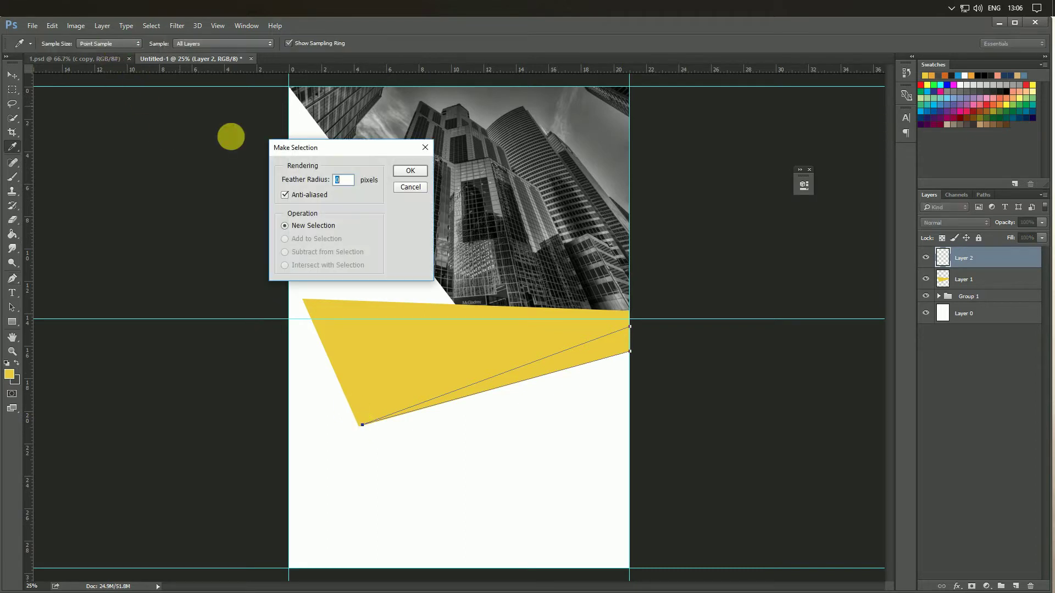
left_click(410, 171)
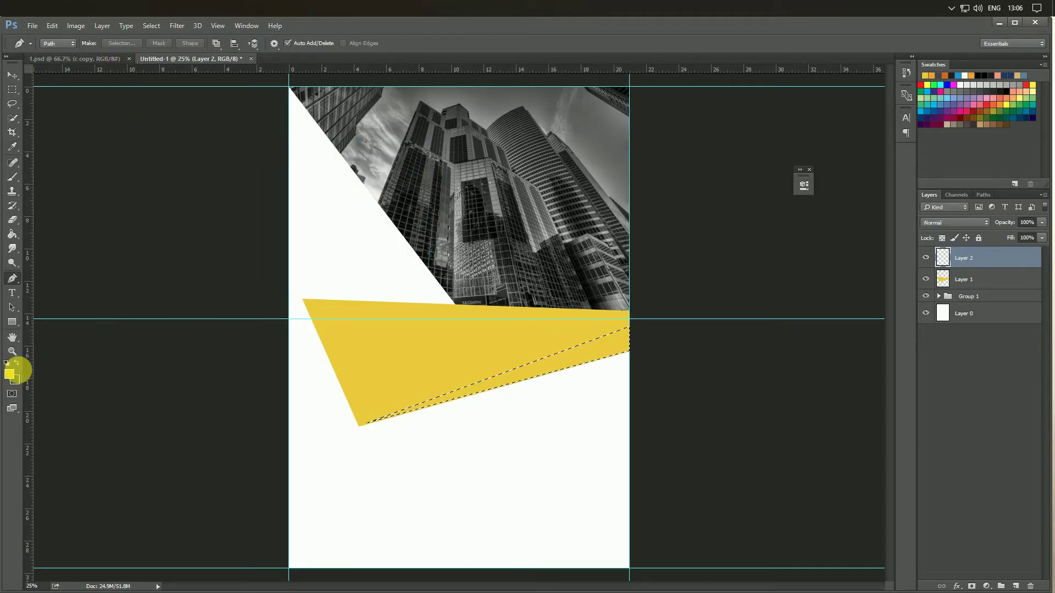
Fill the strip with orange #eca419 and deselect
left_click(12, 376)
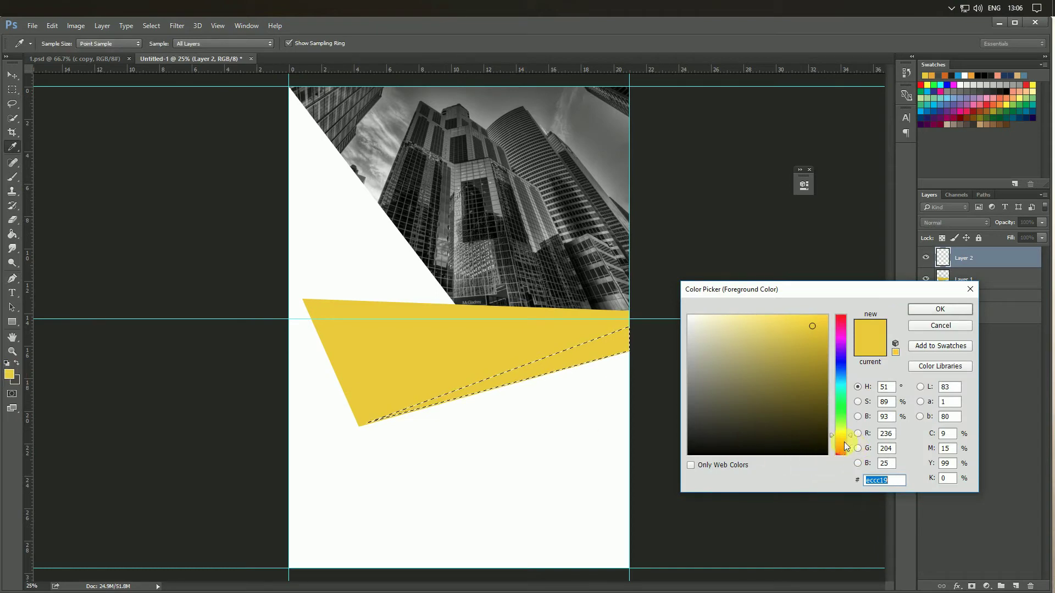
left_click(842, 441)
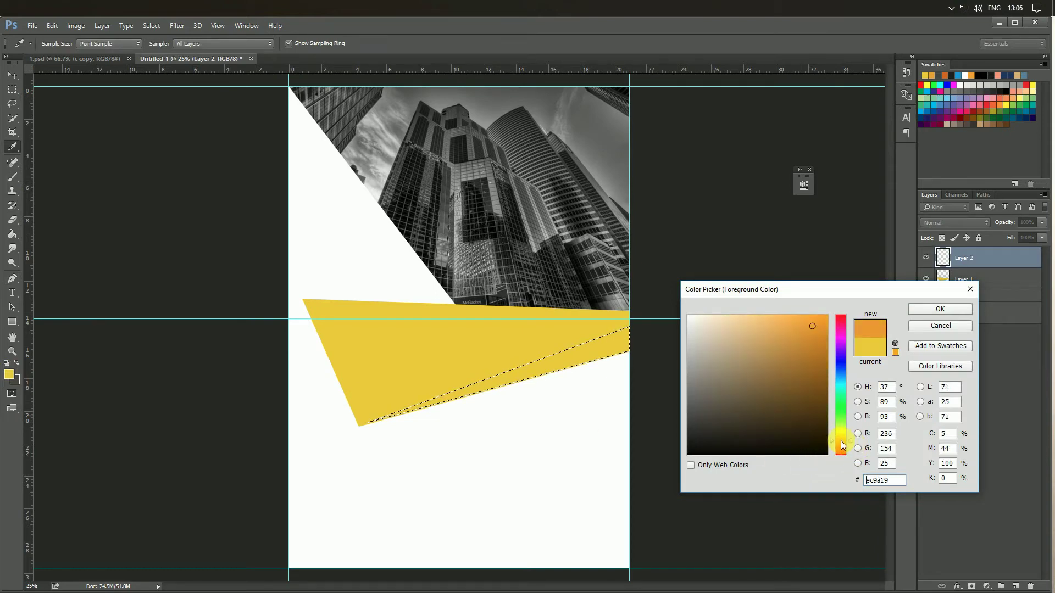
left_click(842, 439)
left_click(899, 482)
left_click(925, 308)
left_click(13, 234)
left_click(548, 365)
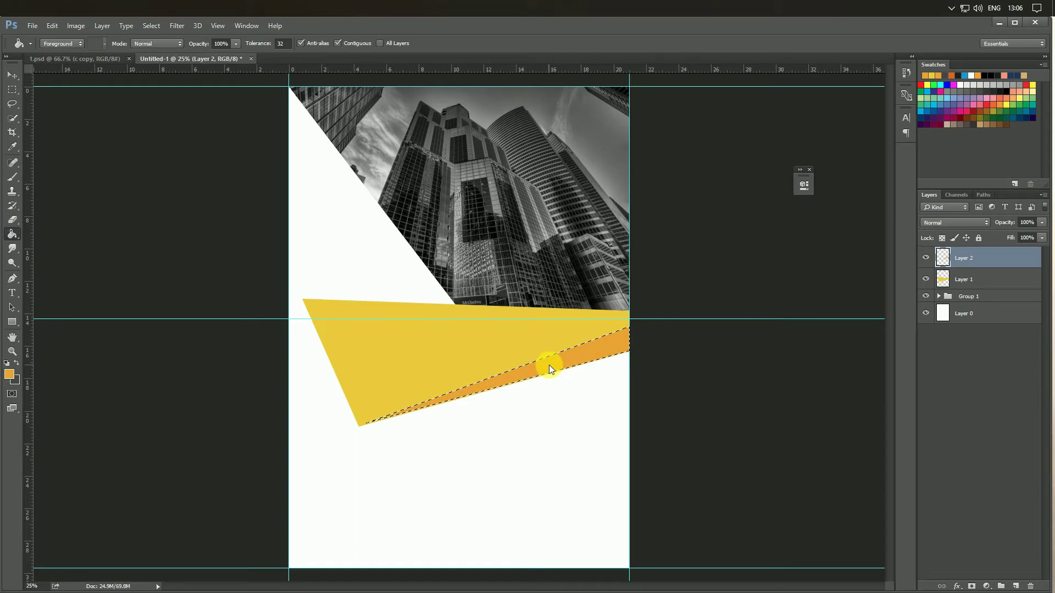
left_click(151, 26)
left_click(154, 50)
left_click(12, 221)
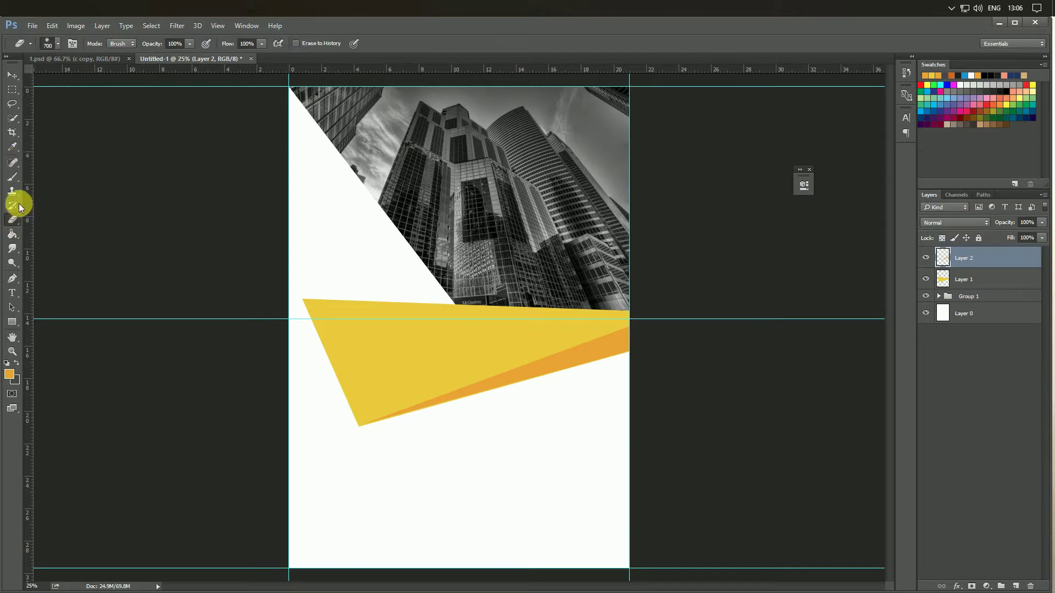
Softly erase the orange stripe's right end with a large 0%-hardness eraser
left_click(52, 37)
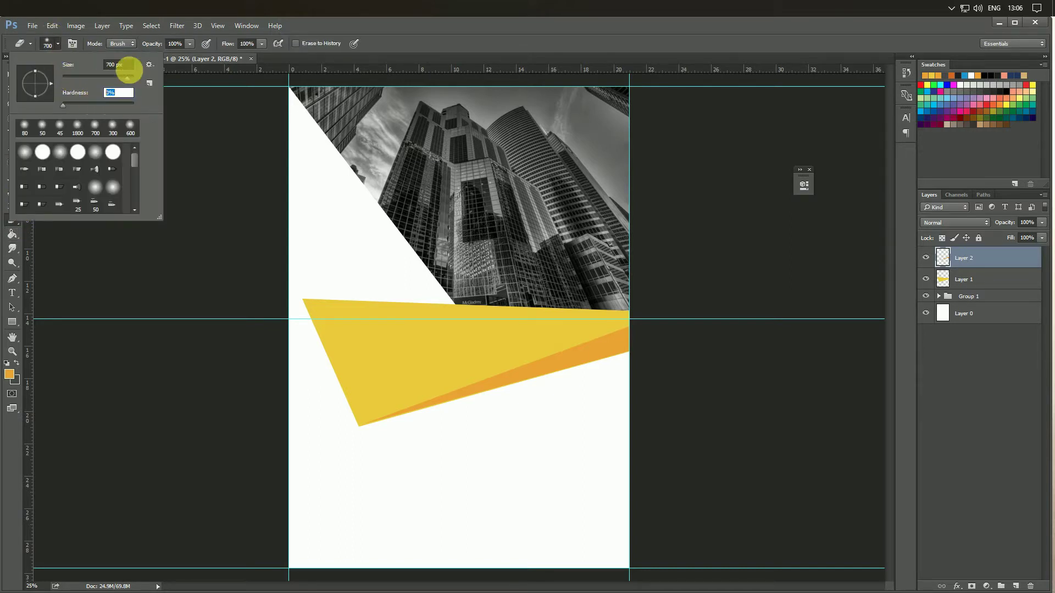
left_click(421, 34)
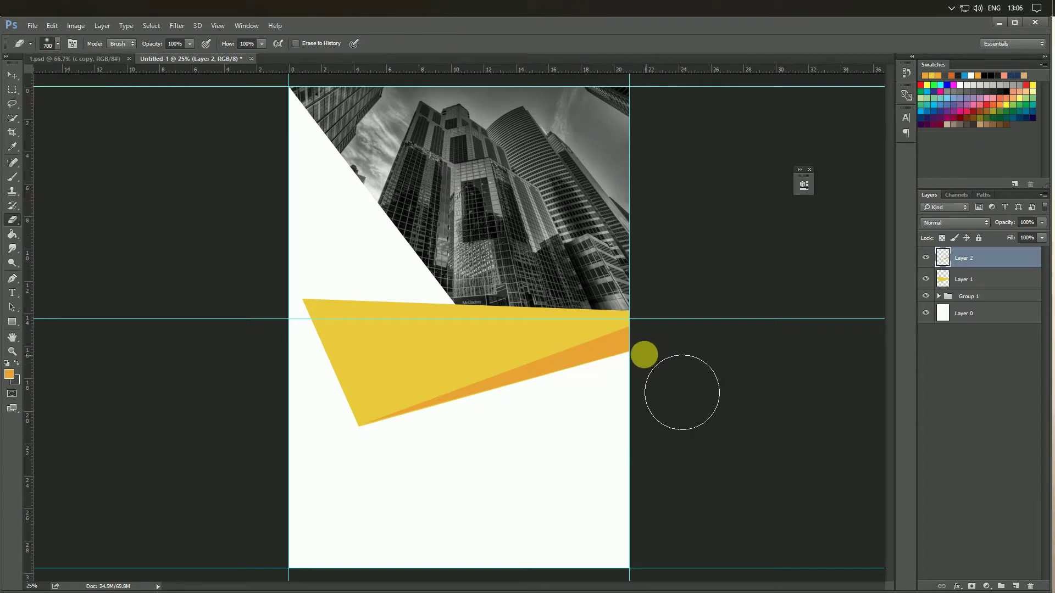
key("bracketright")
key("bracketright")
key("bracketright")
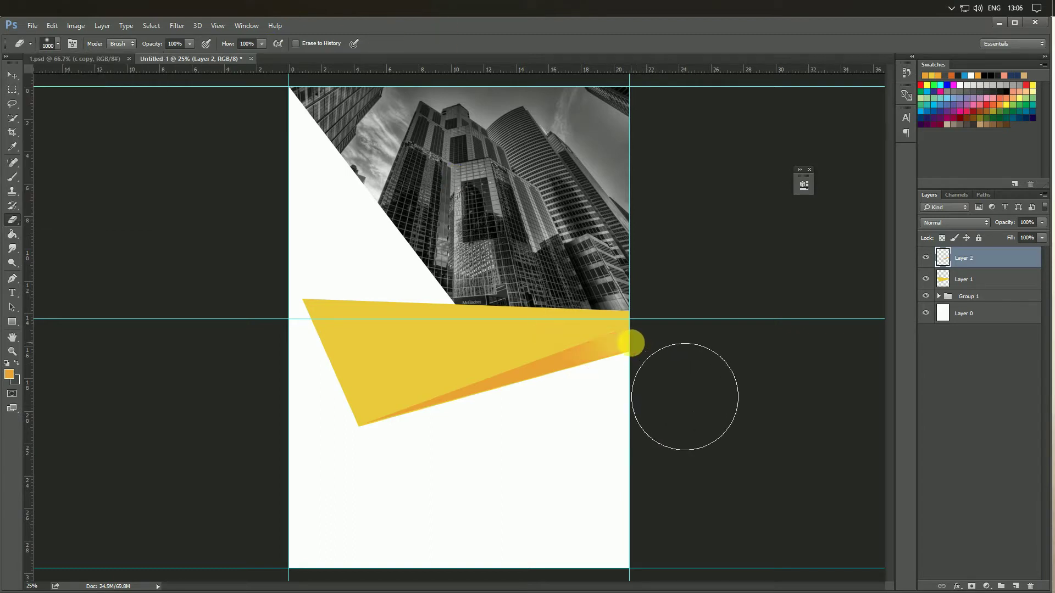
left_click_drag(621, 344, 591, 324)
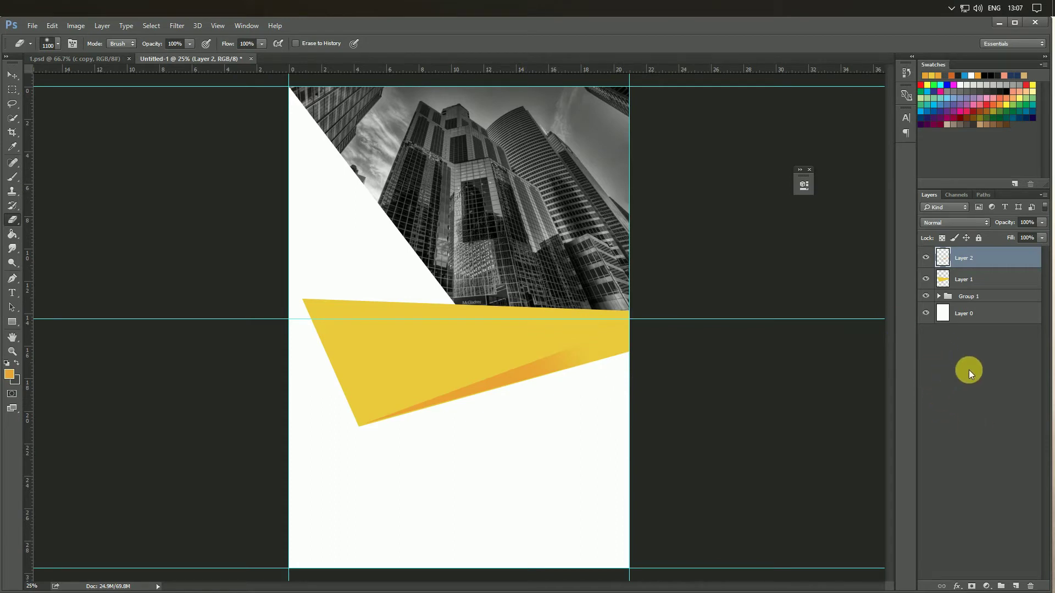
On a new Layer 3, select a strip below the yellow shape with a three-point pen path
left_click(1015, 586)
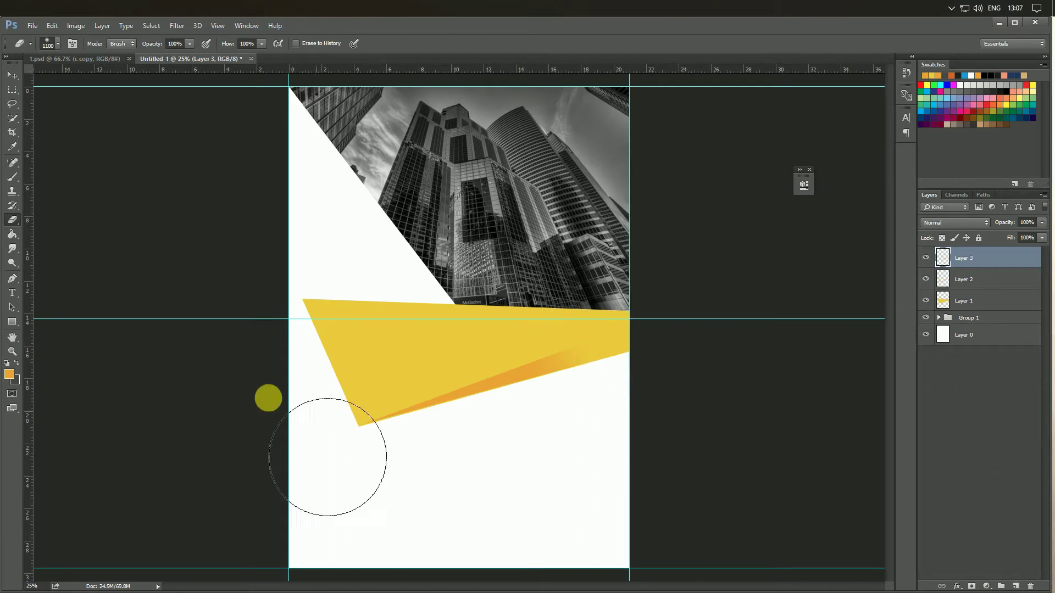
left_click(17, 278)
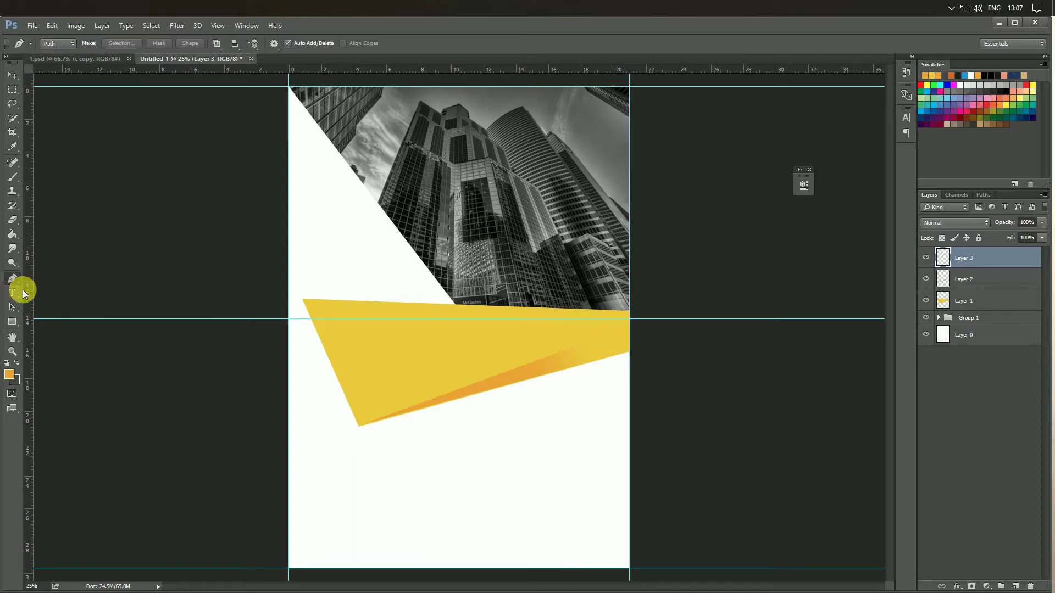
left_click(630, 367)
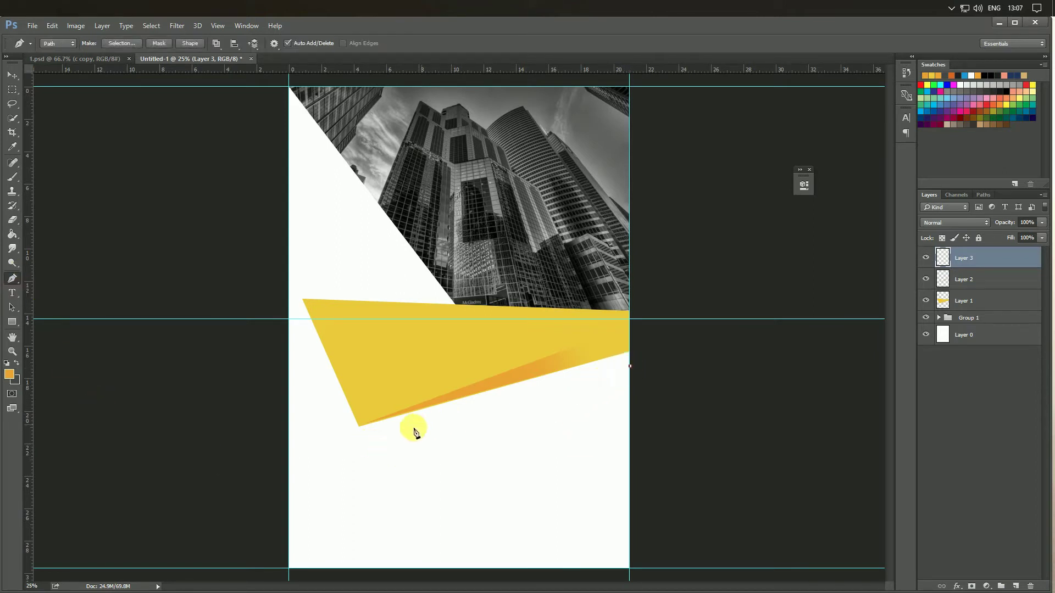
left_click(366, 441)
left_click(630, 390)
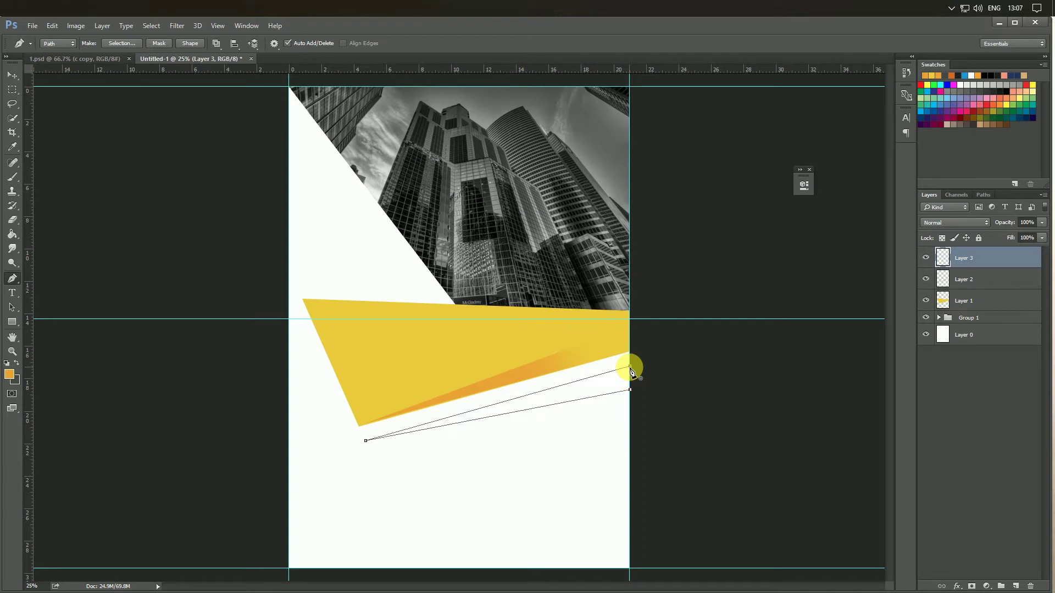
left_click(122, 43)
left_click(422, 172)
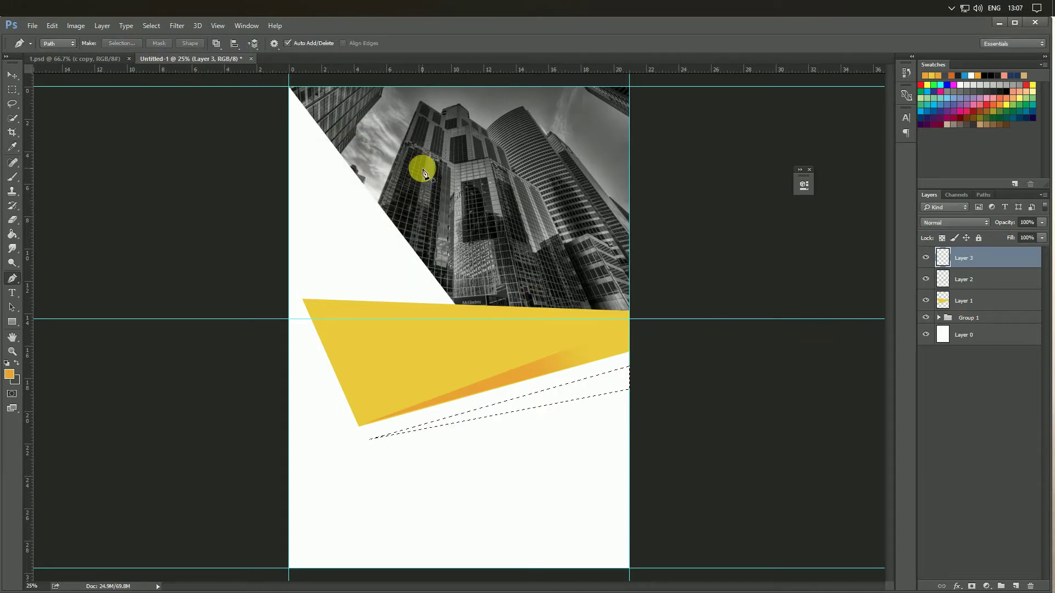
Fill the new strip with orange and deselect it
left_click(16, 236)
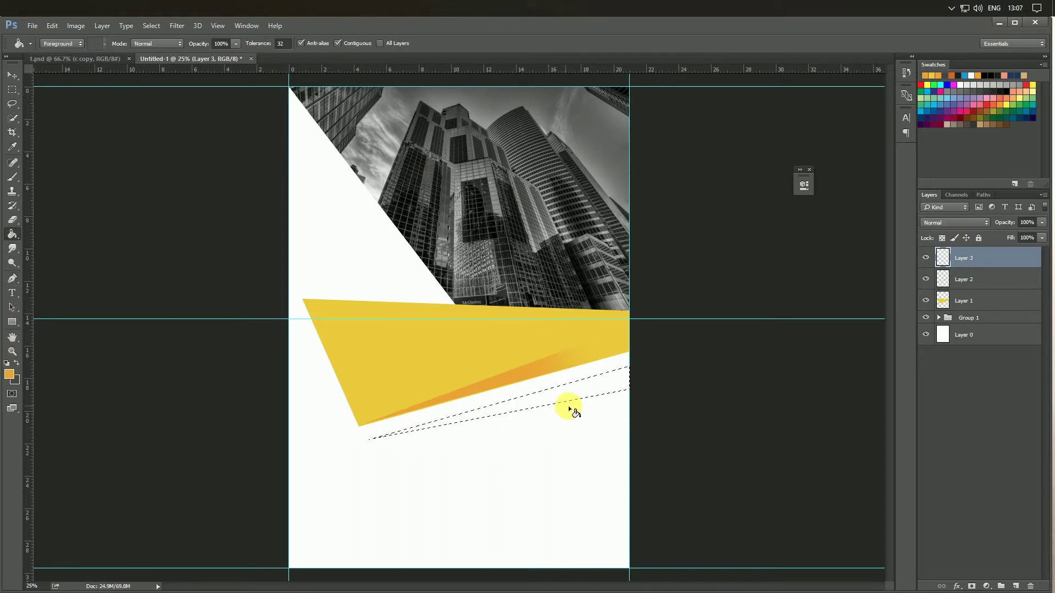
left_click(585, 400)
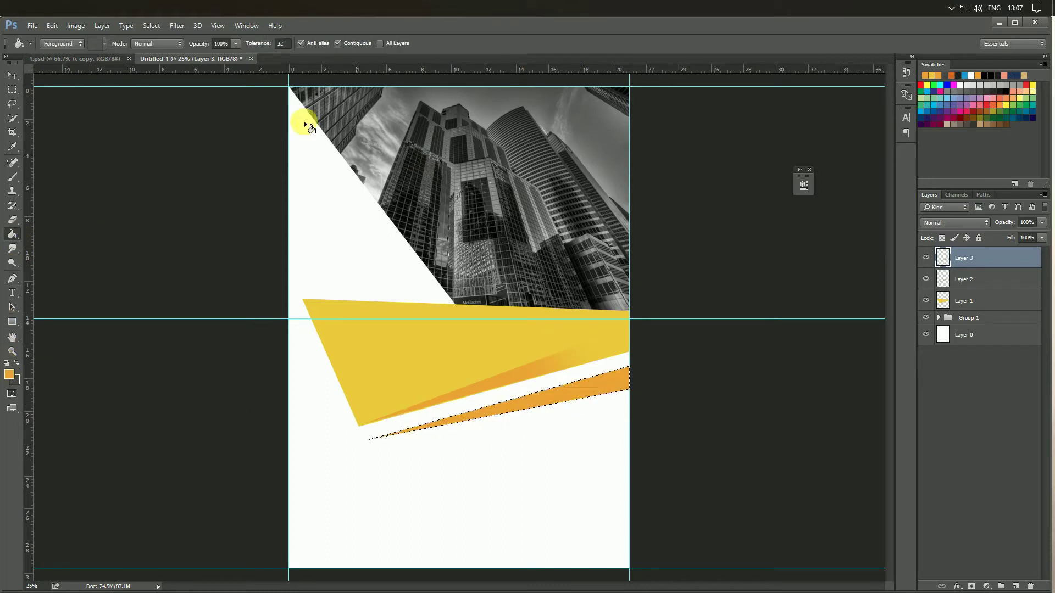
left_click(151, 25)
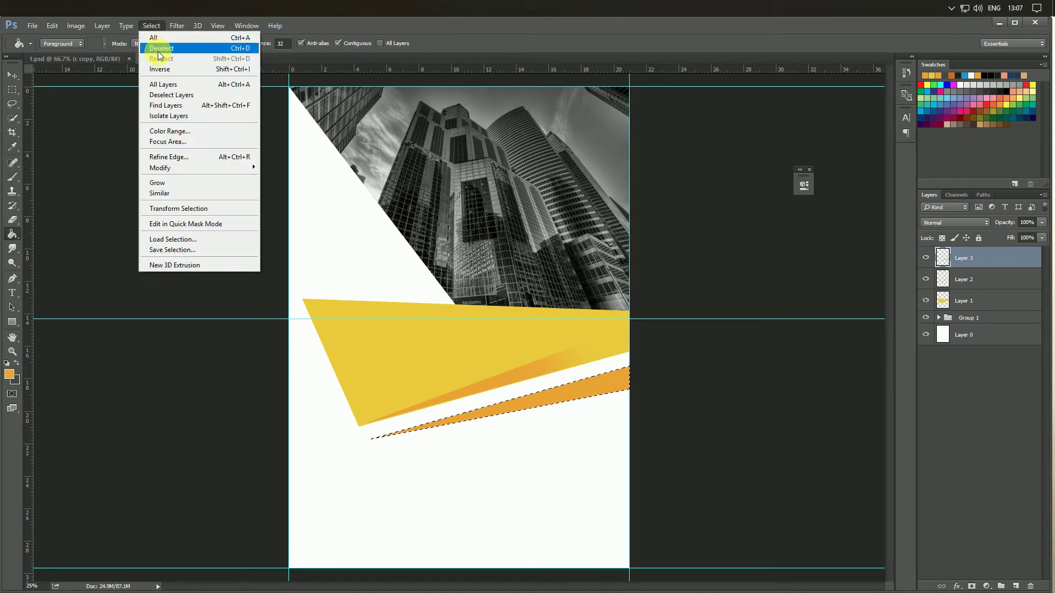
left_click(158, 48)
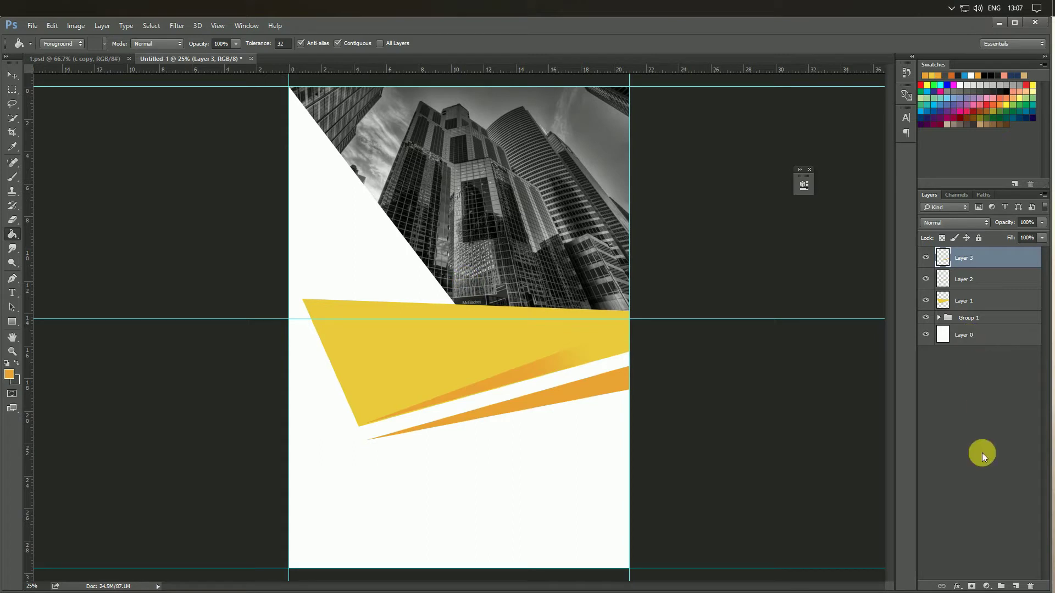
Draw a full-width rectangle along the page bottom with no stroke and an orange fill
left_click(1016, 586)
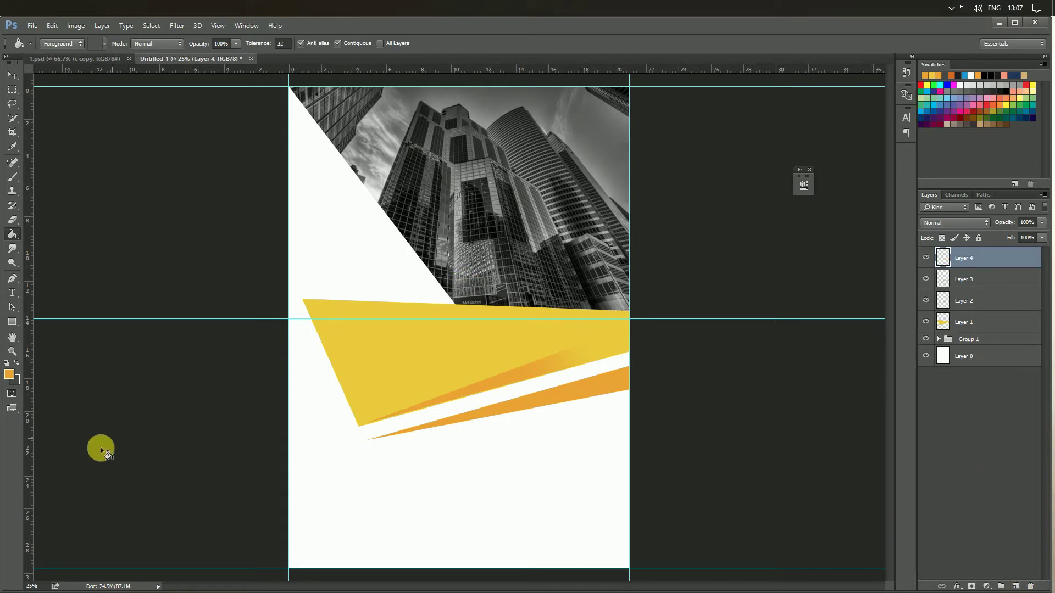
left_click(12, 321)
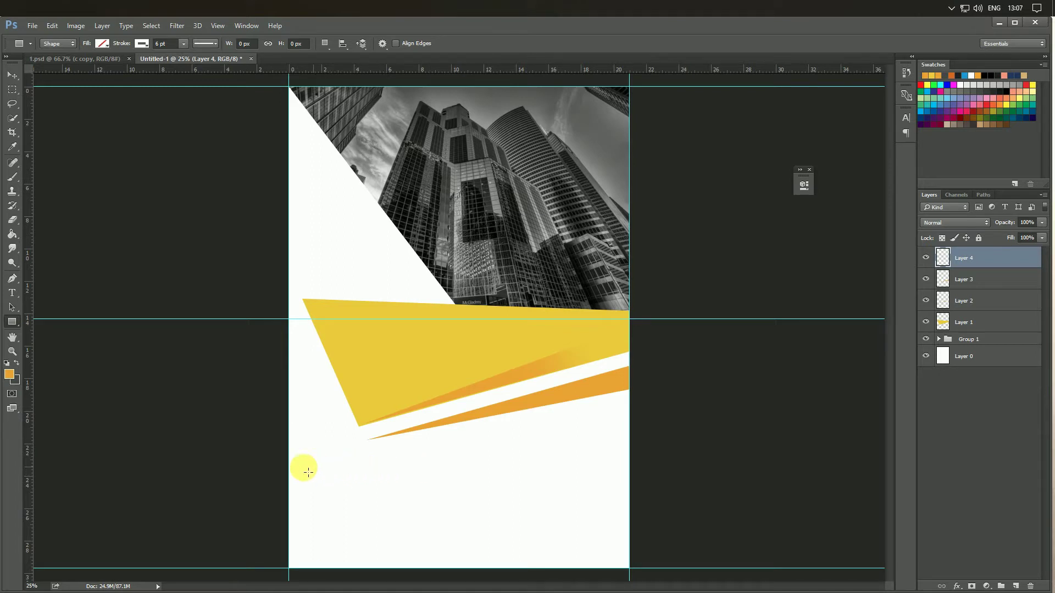
left_click_drag(289, 467, 584, 556)
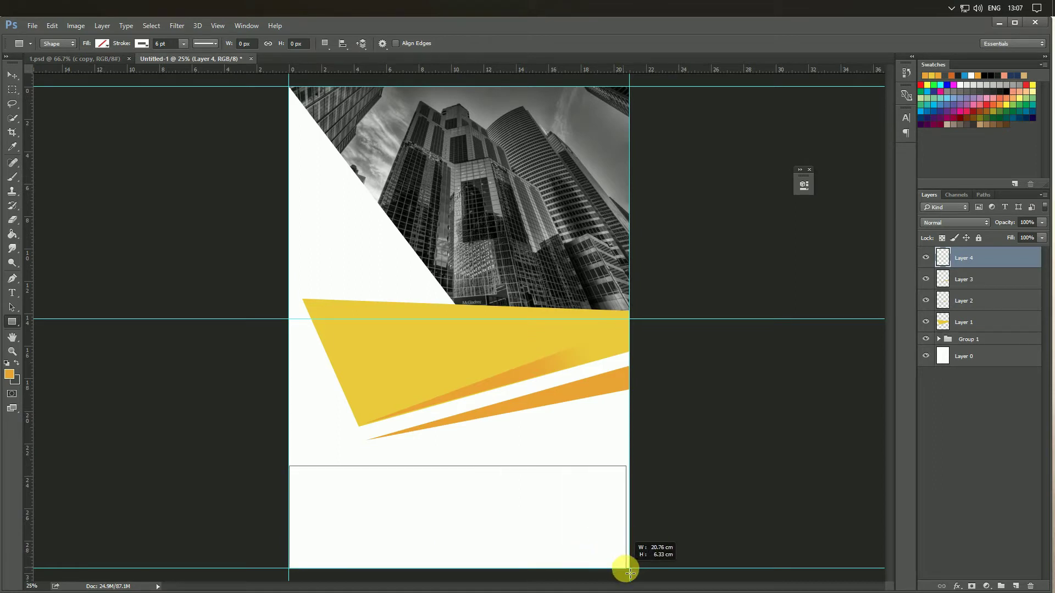
left_click_drag(584, 556, 626, 566)
left_click(138, 46)
left_click(101, 60)
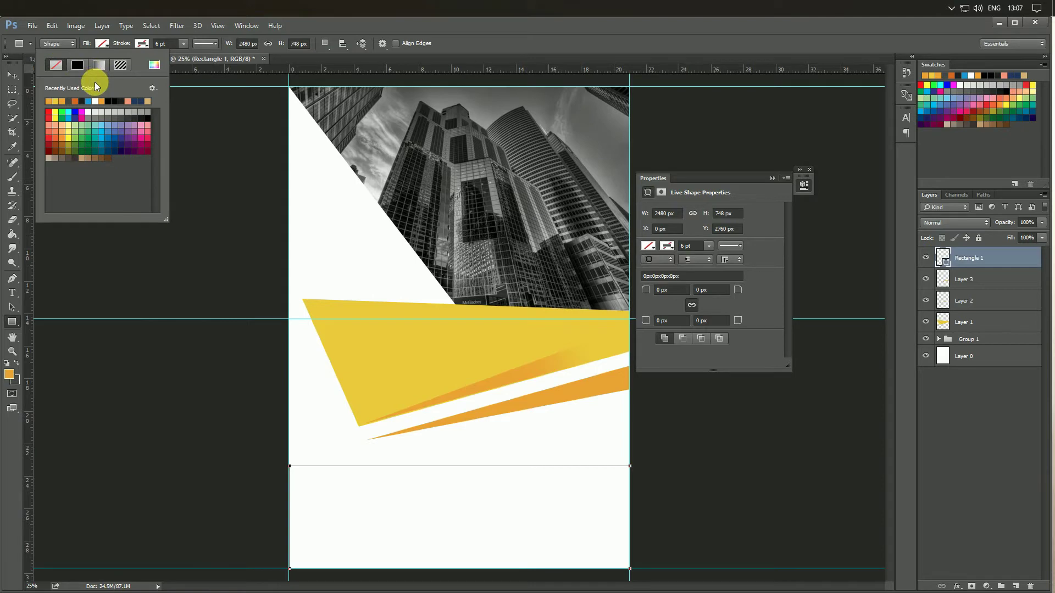
left_click(101, 102)
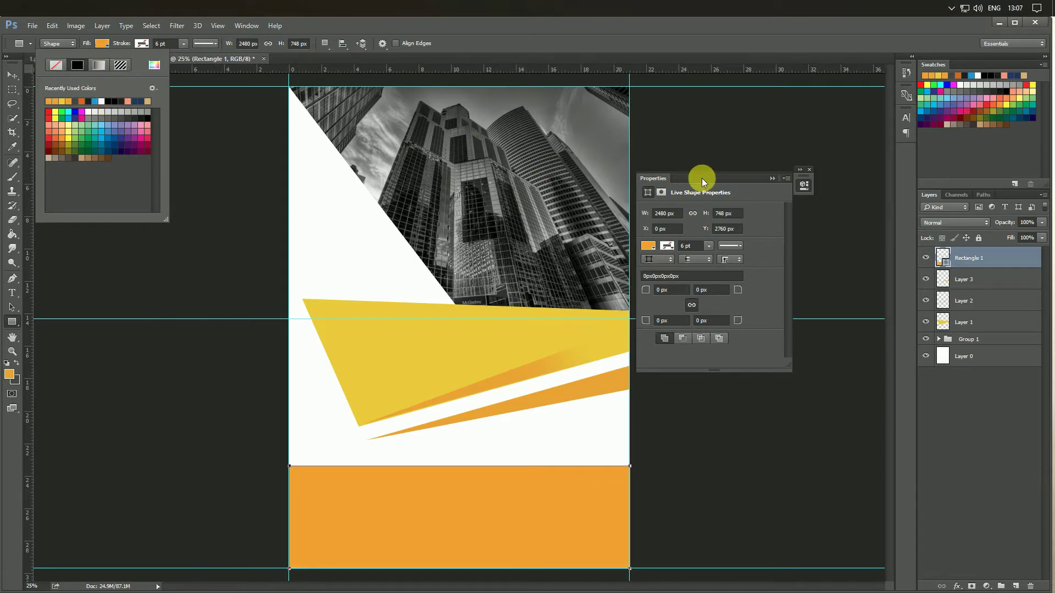
left_click(635, 41)
right_click(1001, 253)
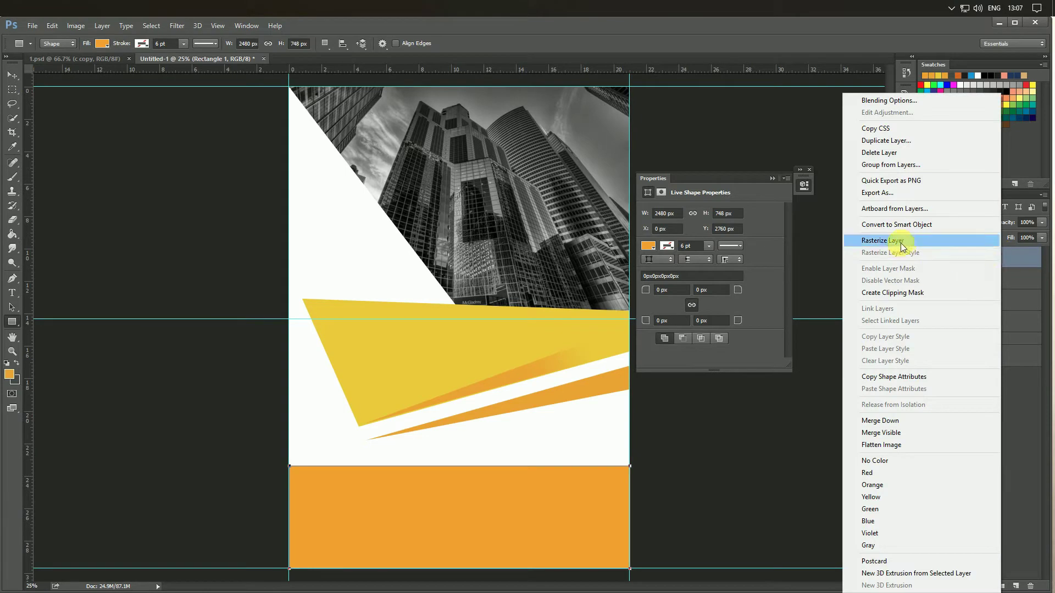
Rasterize the bottom orange rectangle and distort its top-left corner rightward so the left edge slants
left_click(895, 242)
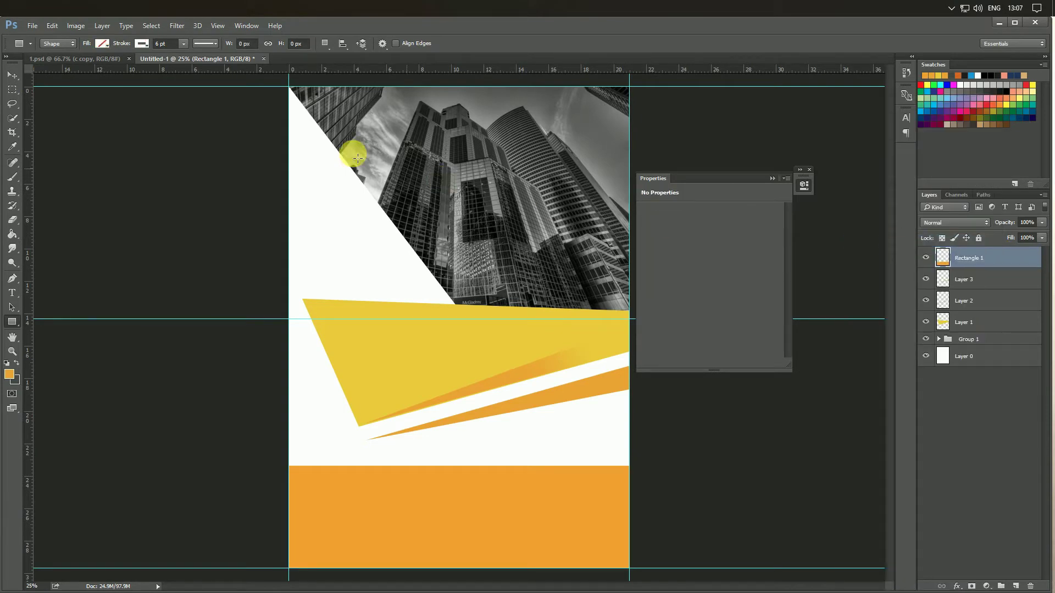
left_click(58, 28)
mouse_move(69, 250)
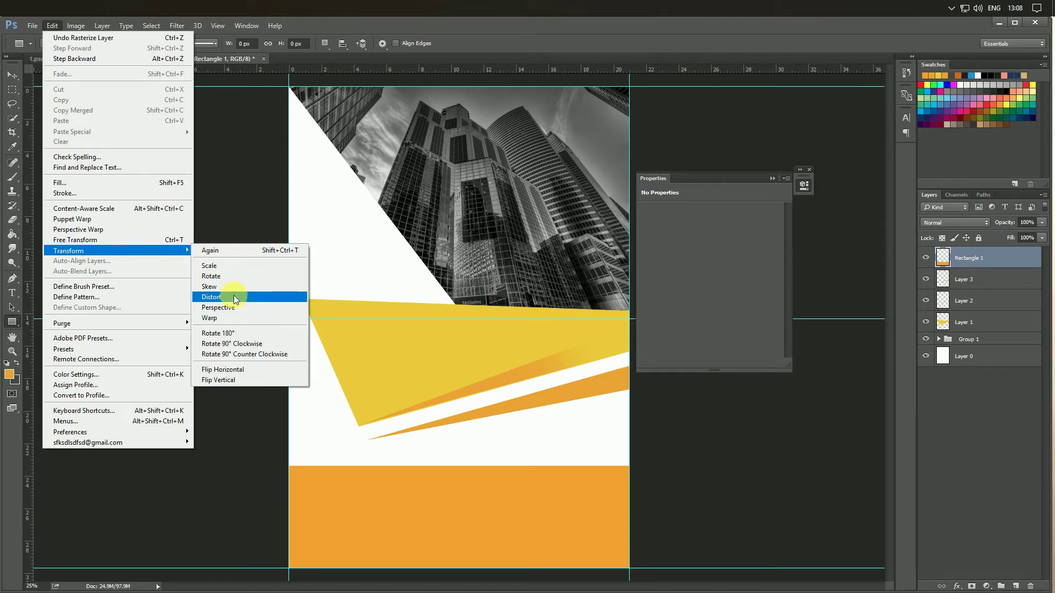
left_click(233, 295)
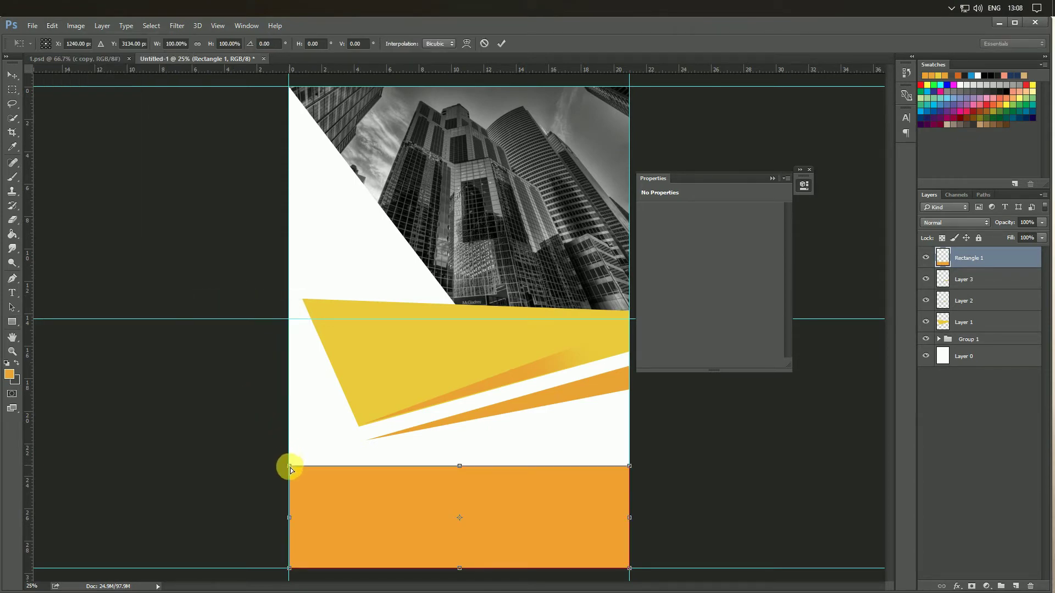
left_click_drag(290, 466, 505, 472)
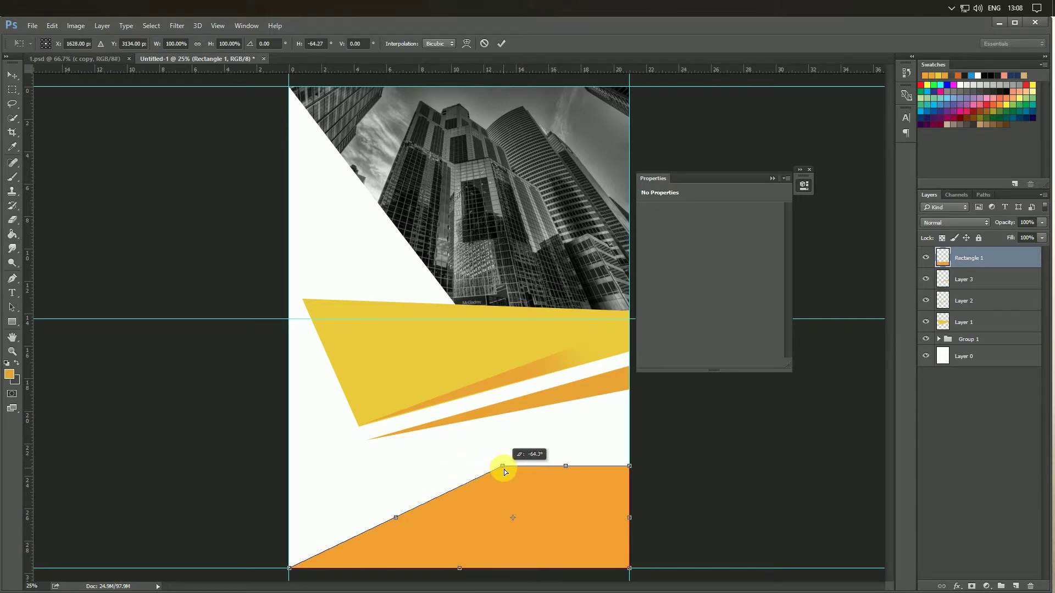
left_click_drag(501, 471, 495, 467)
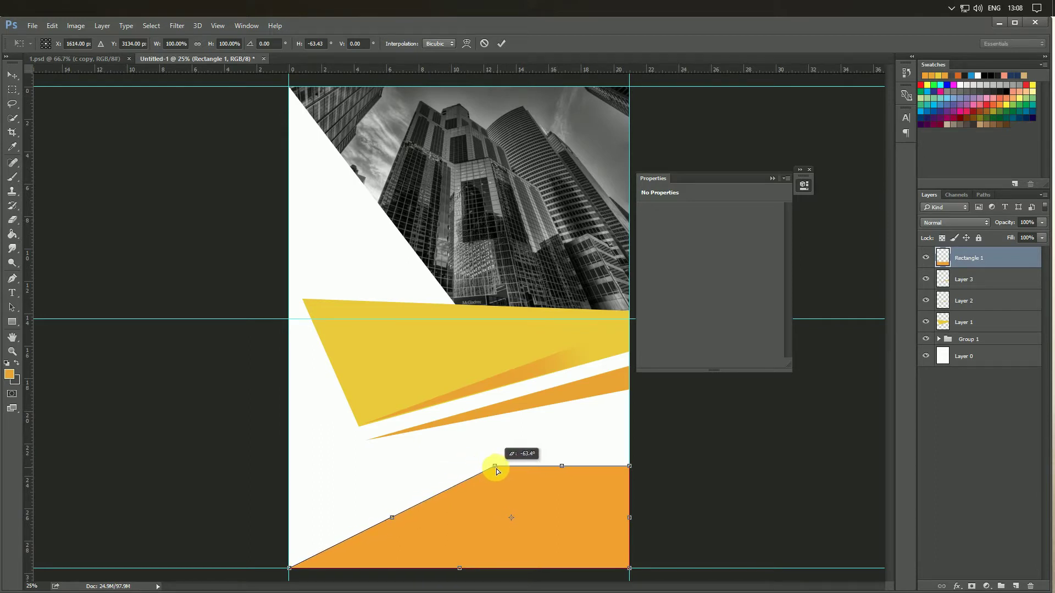
left_click(501, 44)
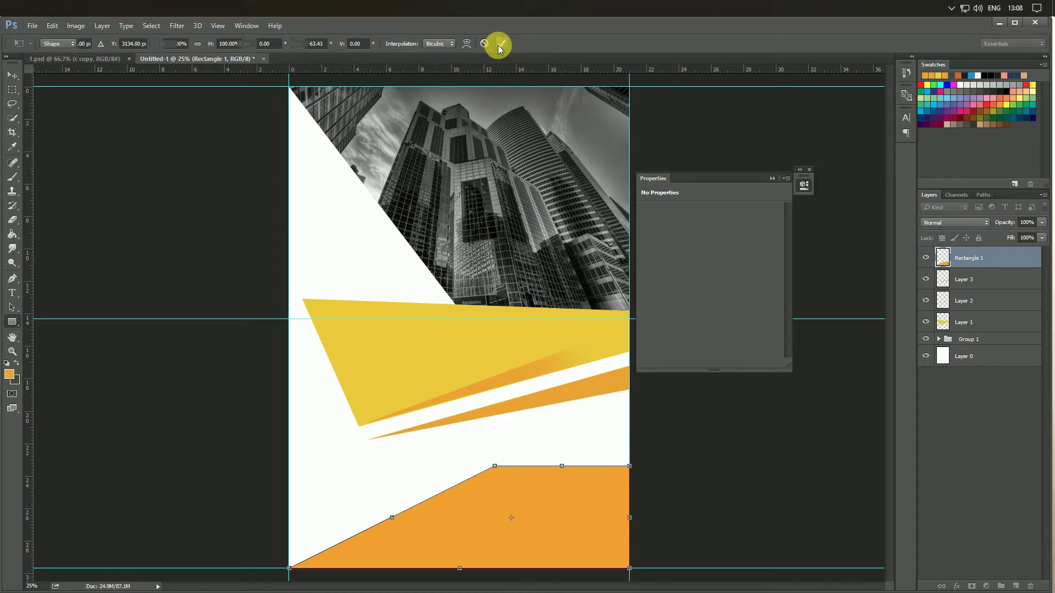
right_click(1014, 256)
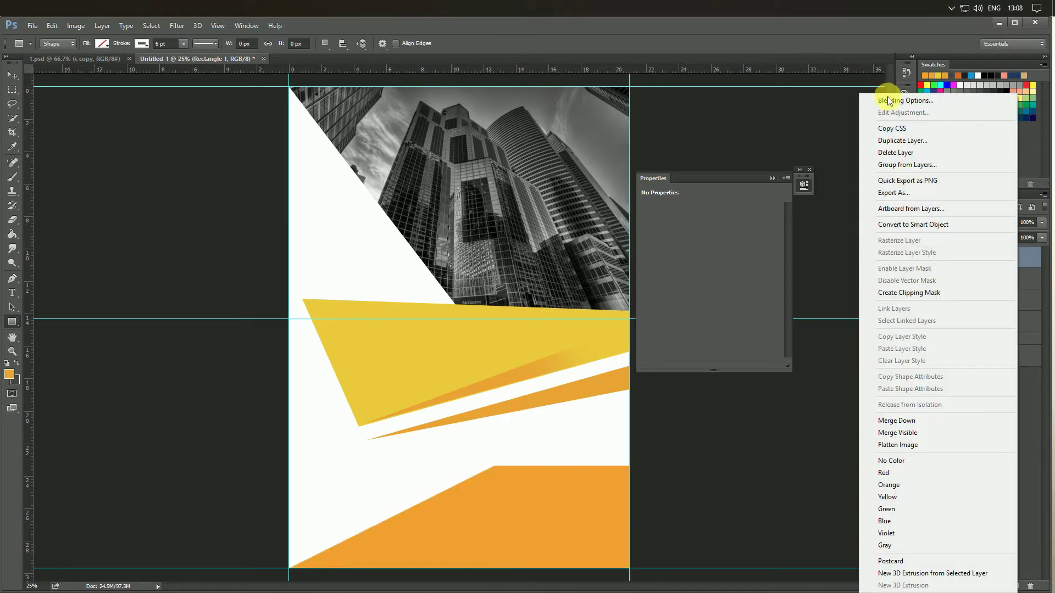
Add a Gradient Overlay effect to the bottom rectangle and adjust its opacity
left_click(890, 100)
mouse_move(648, 293)
left_mouse_down()
mouse_move(700, 236)
mouse_move(724, 176)
left_mouse_up()
left_click(610, 345)
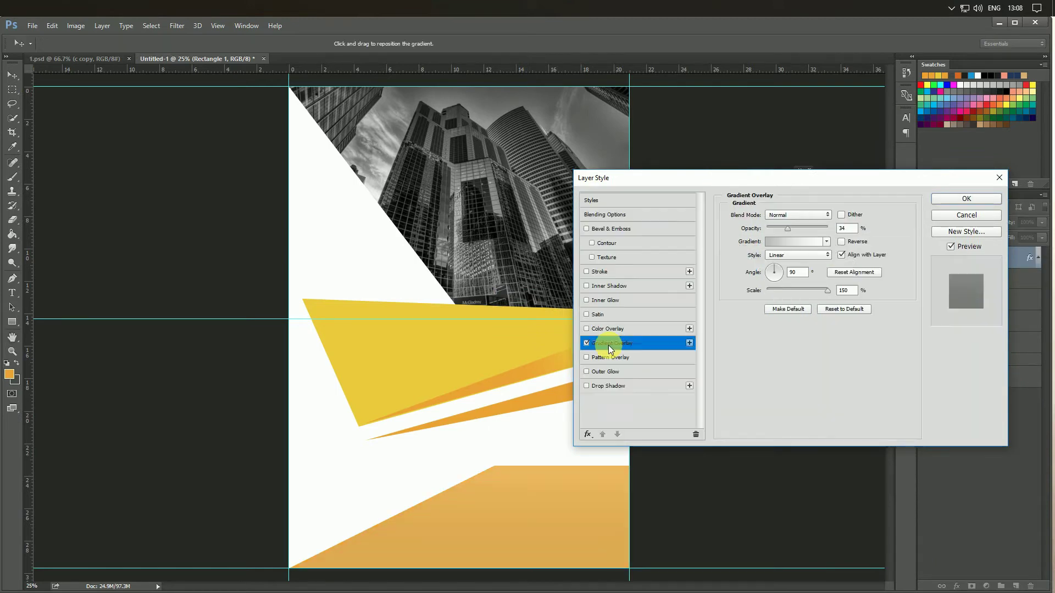
left_click(776, 242)
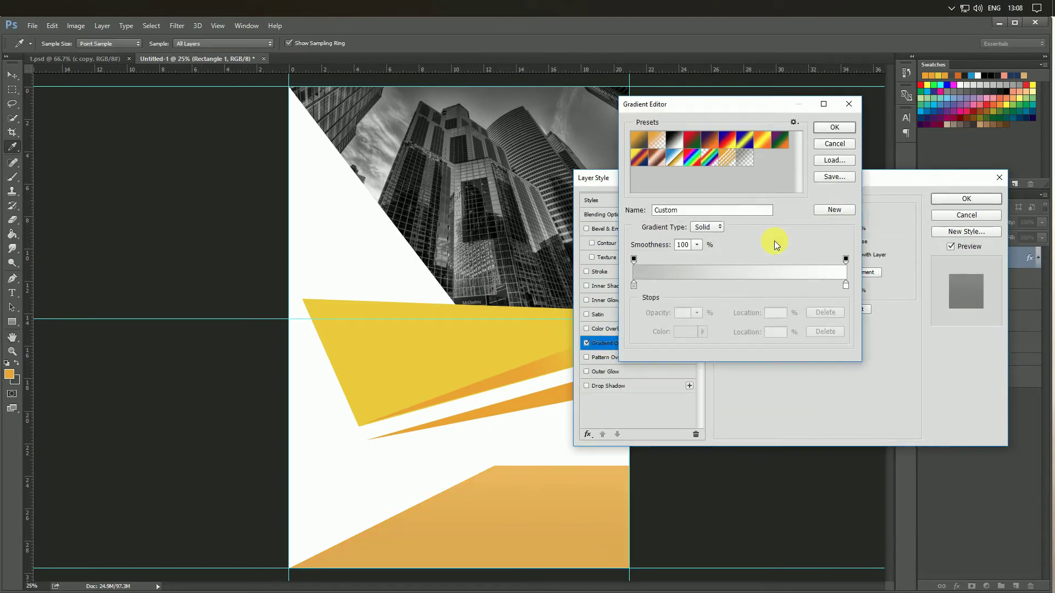
left_click(831, 144)
mouse_move(827, 227)
left_mouse_down()
mouse_move(790, 229)
mouse_move(828, 228)
left_mouse_up()
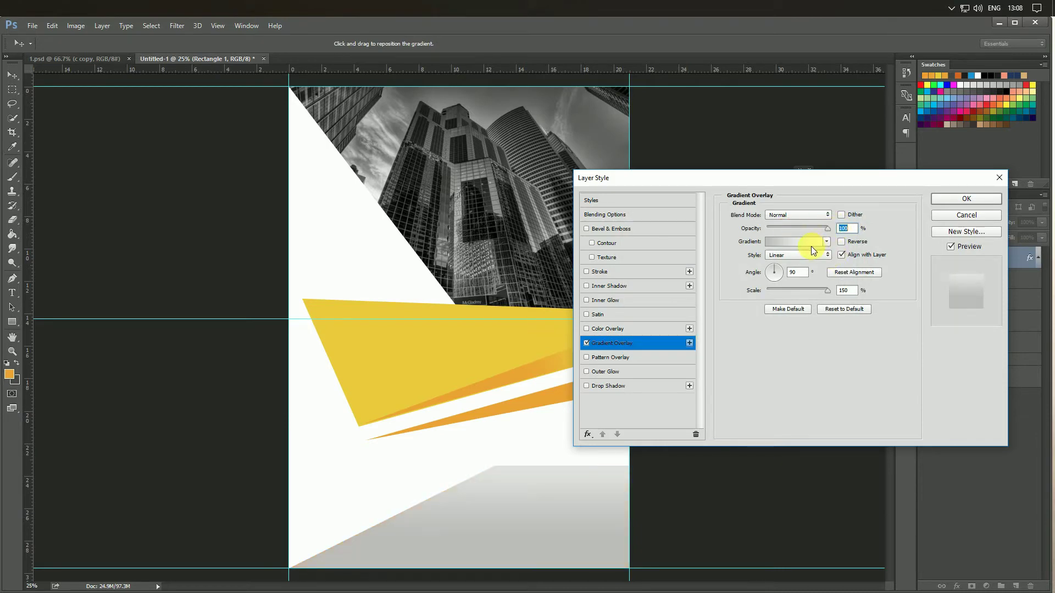
Set the gradient's starting stop to bright orange fa8b08
left_click(795, 245)
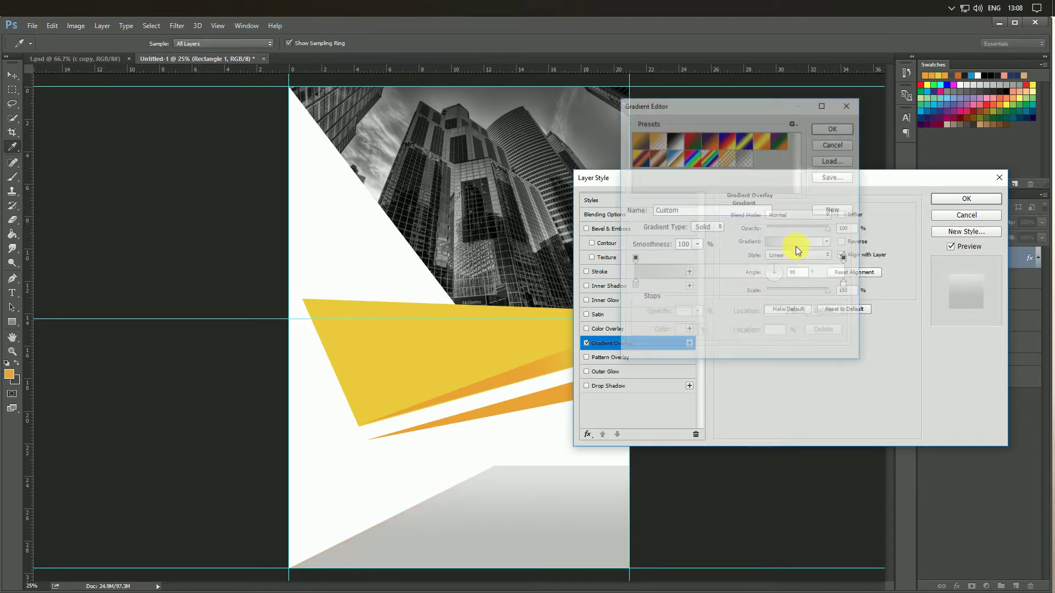
double_click(635, 284)
left_click(841, 441)
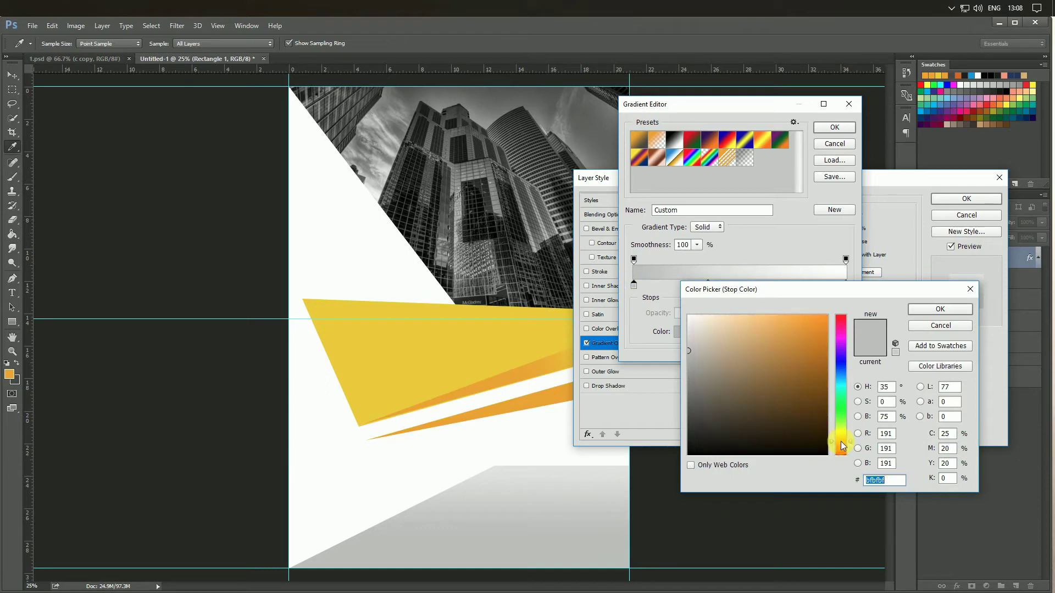
left_click_drag(813, 342, 828, 322)
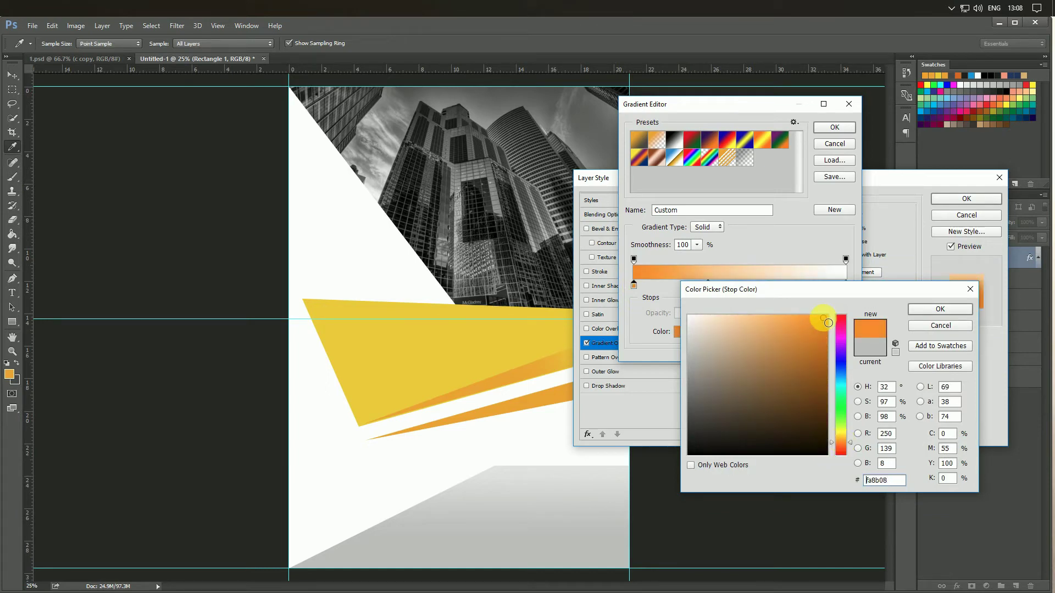
left_click(920, 307)
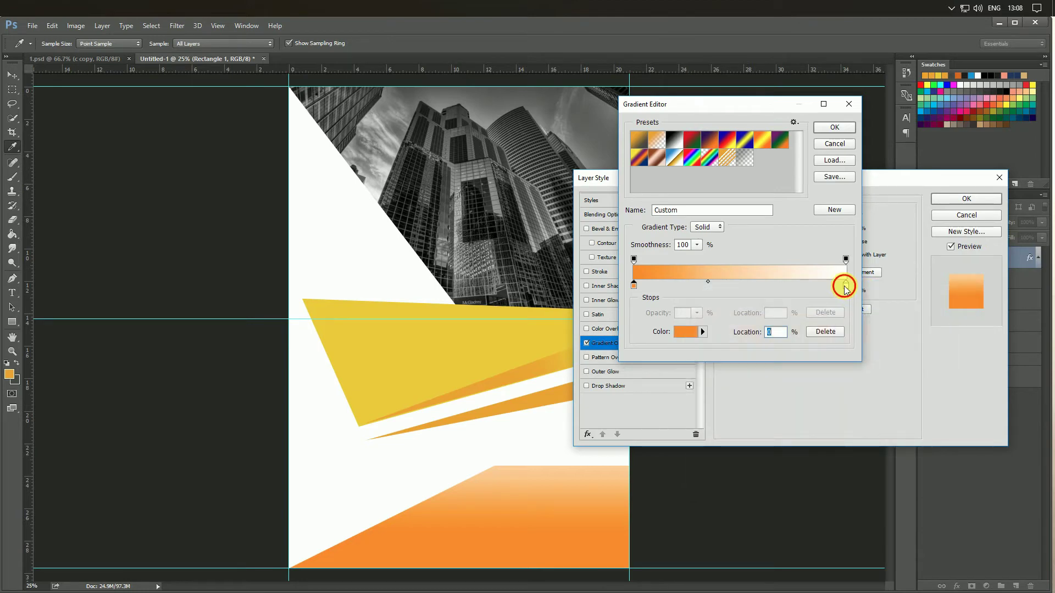
Set the ending stop to a deep red-orange, adjust the gradient angle, and apply the overlay
double_click(845, 286)
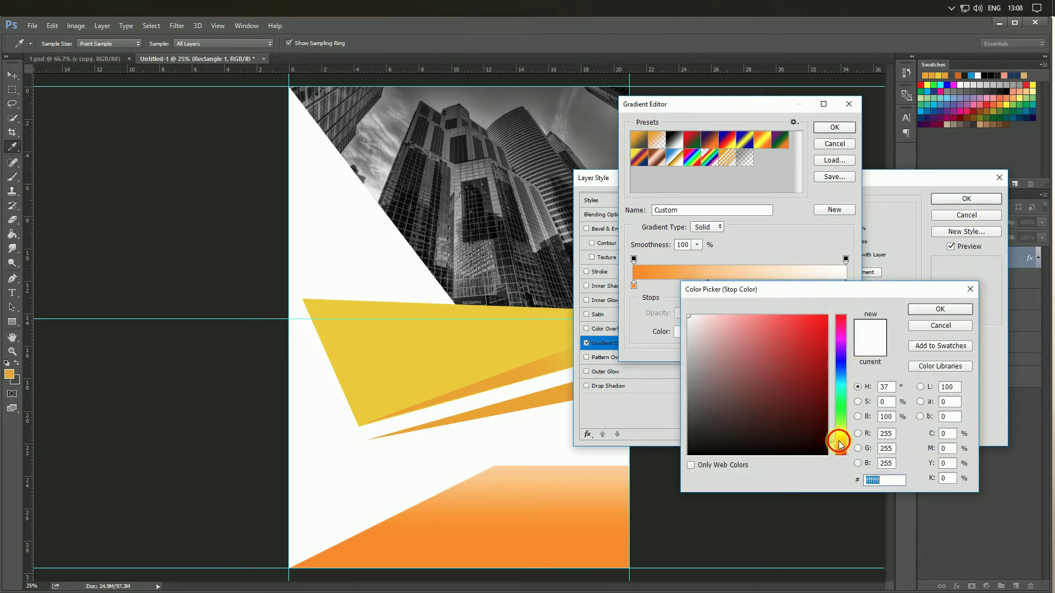
left_click(839, 440)
left_click_drag(808, 381, 839, 373)
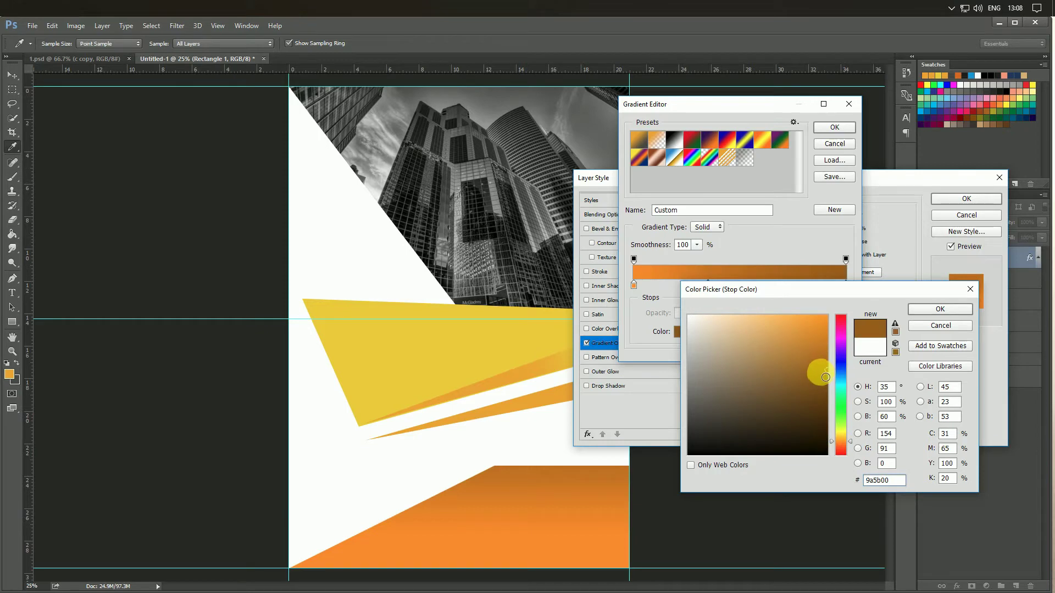
left_click(828, 356)
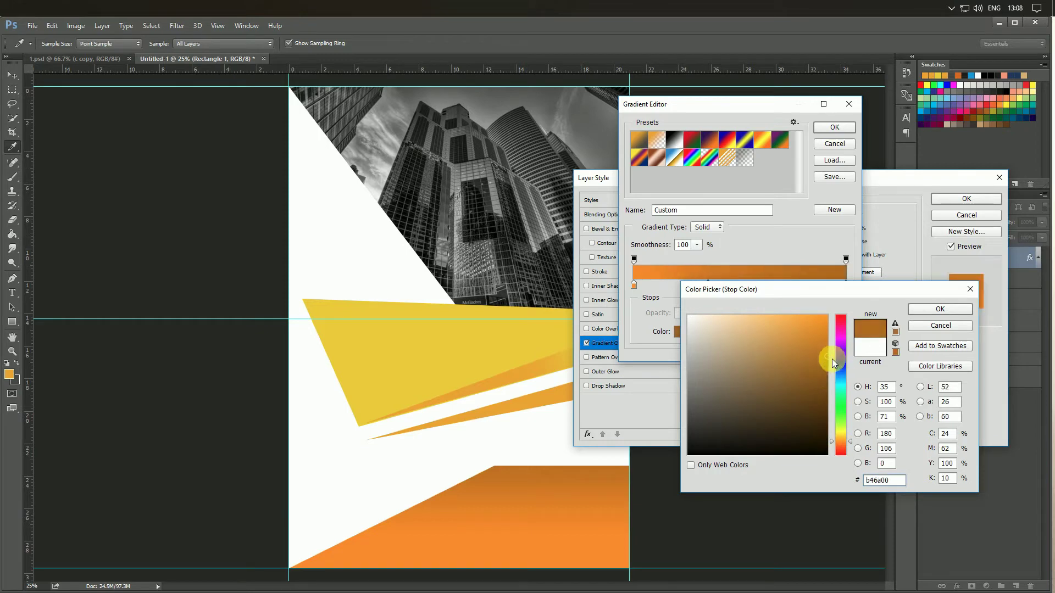
left_click(842, 442)
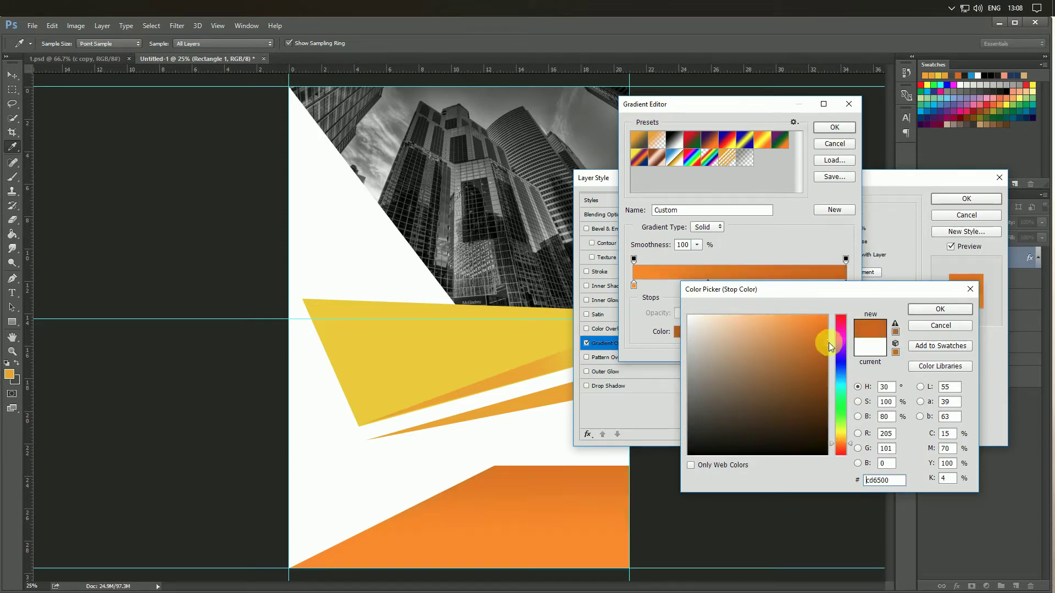
left_click(826, 360)
left_click(923, 312)
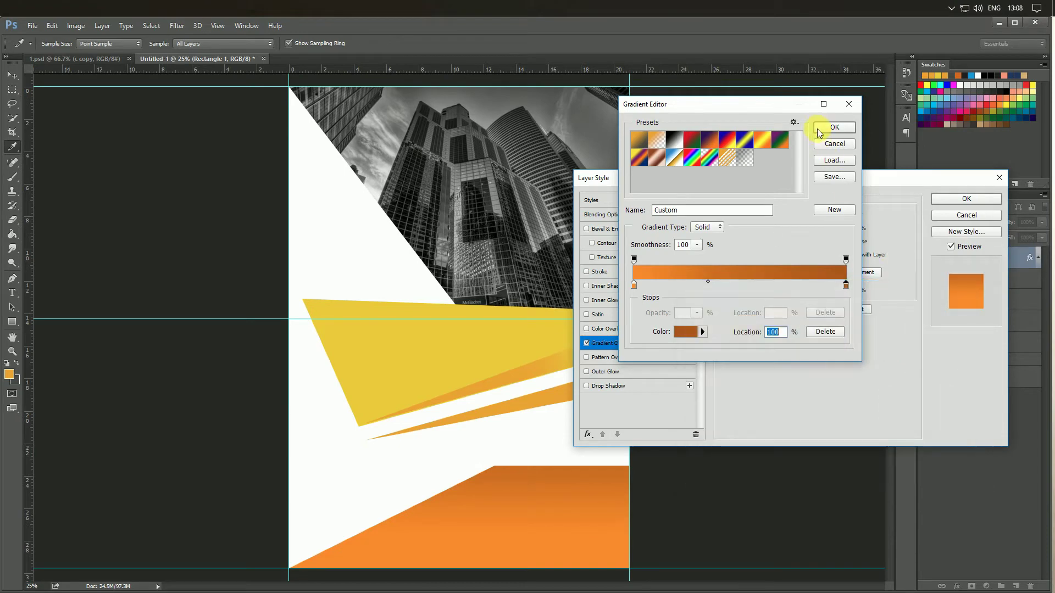
left_click(818, 128)
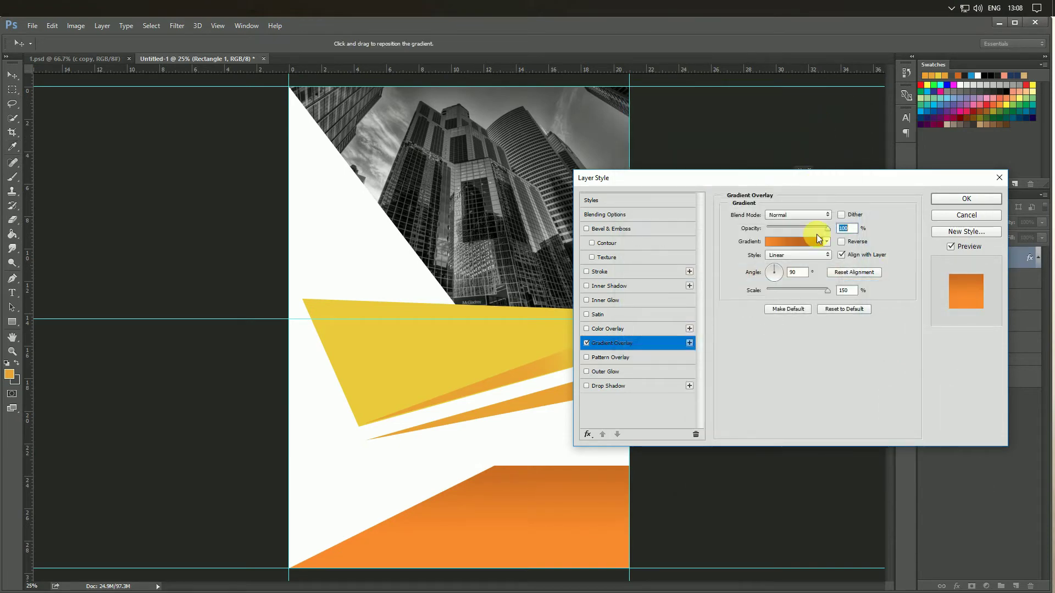
left_click(761, 273)
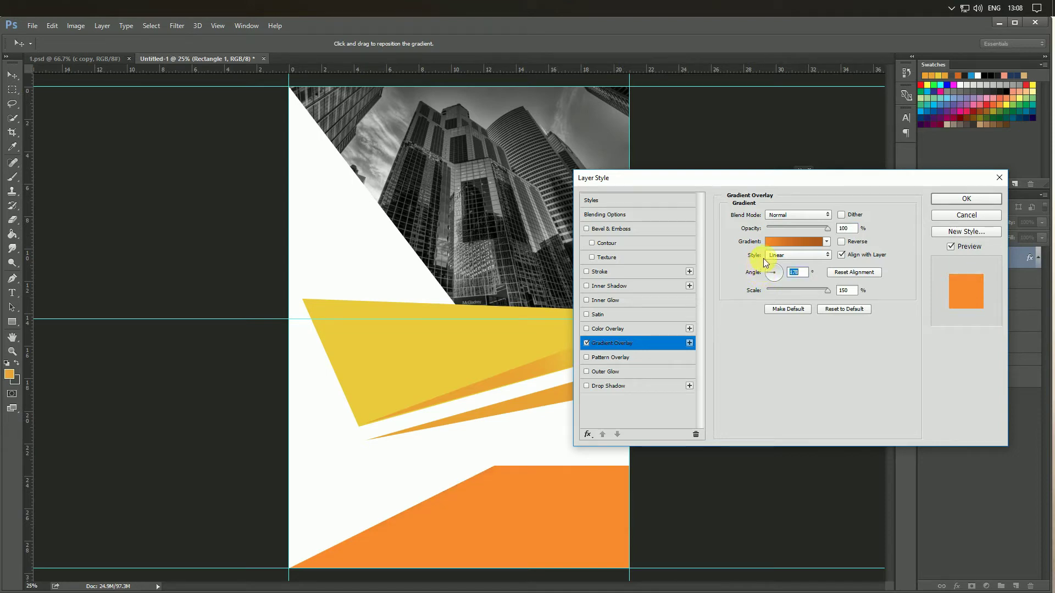
left_click(948, 197)
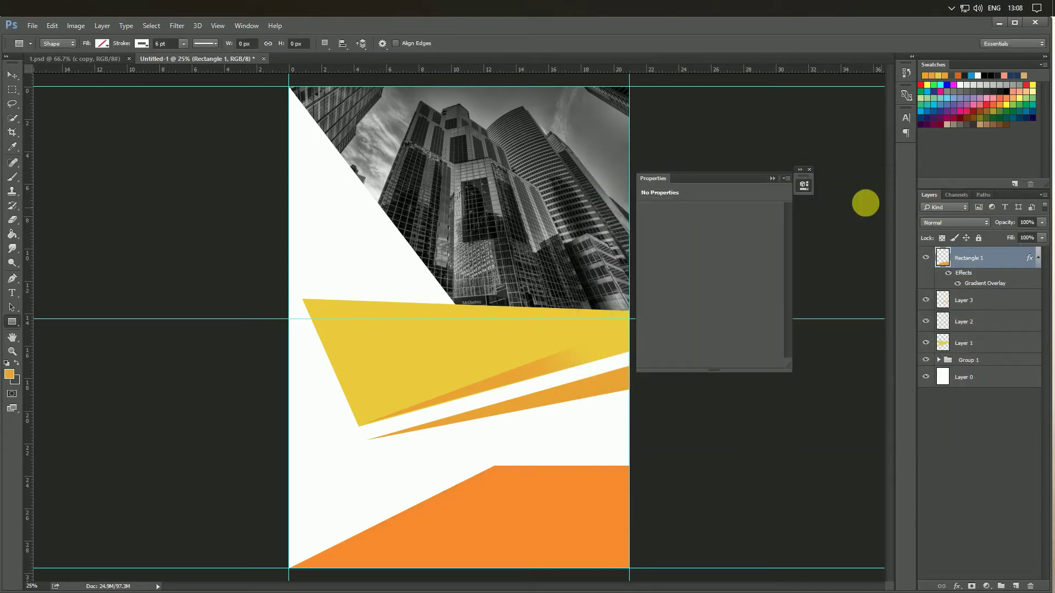
On a new layer, draw a small triangular Pen path on the orange shape's top edge and make it a selection
left_click(808, 170)
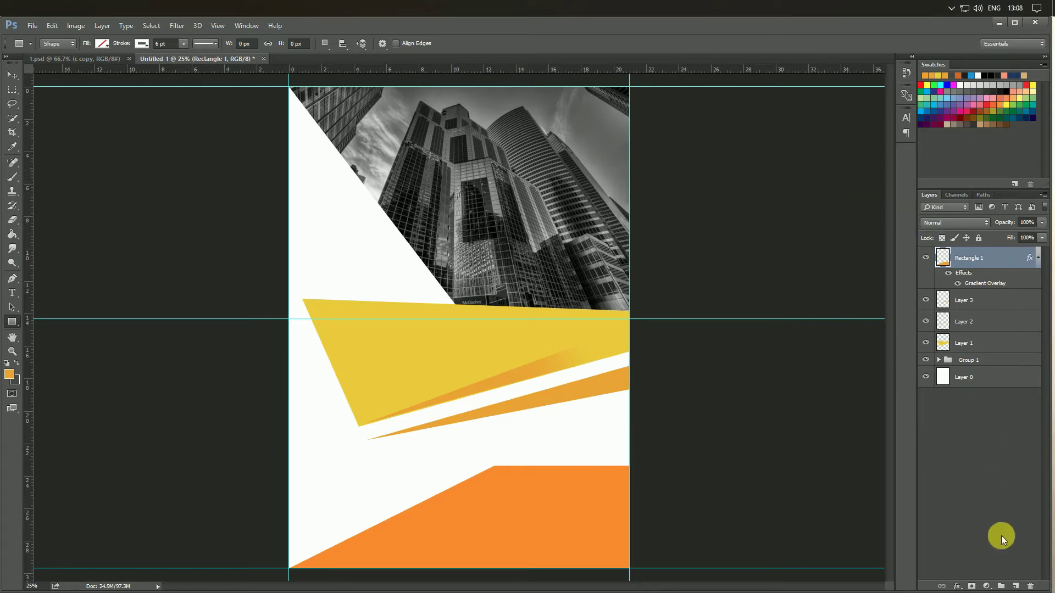
left_click(1015, 586)
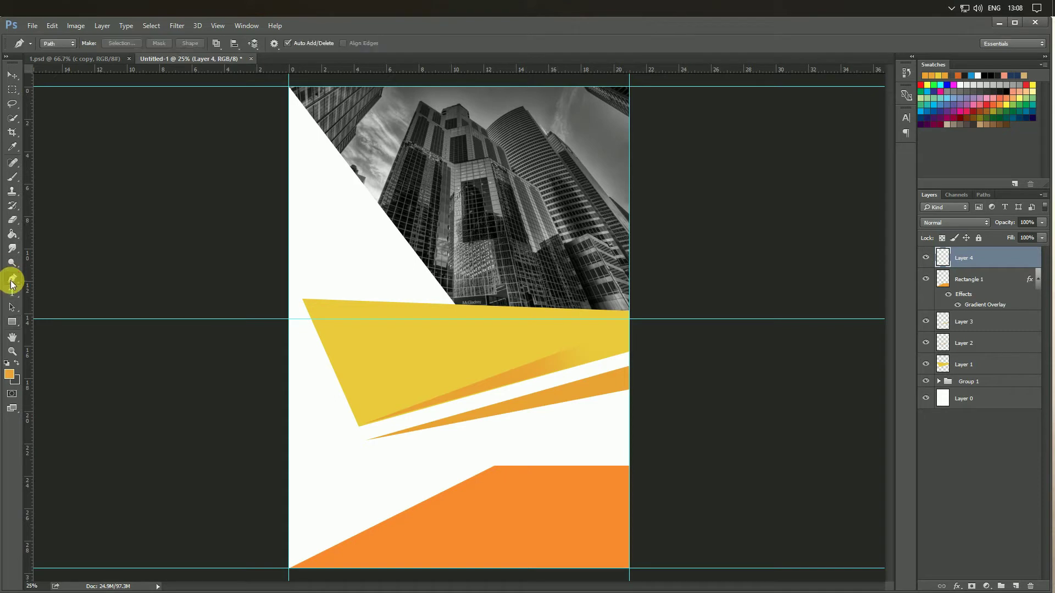
left_click(12, 279)
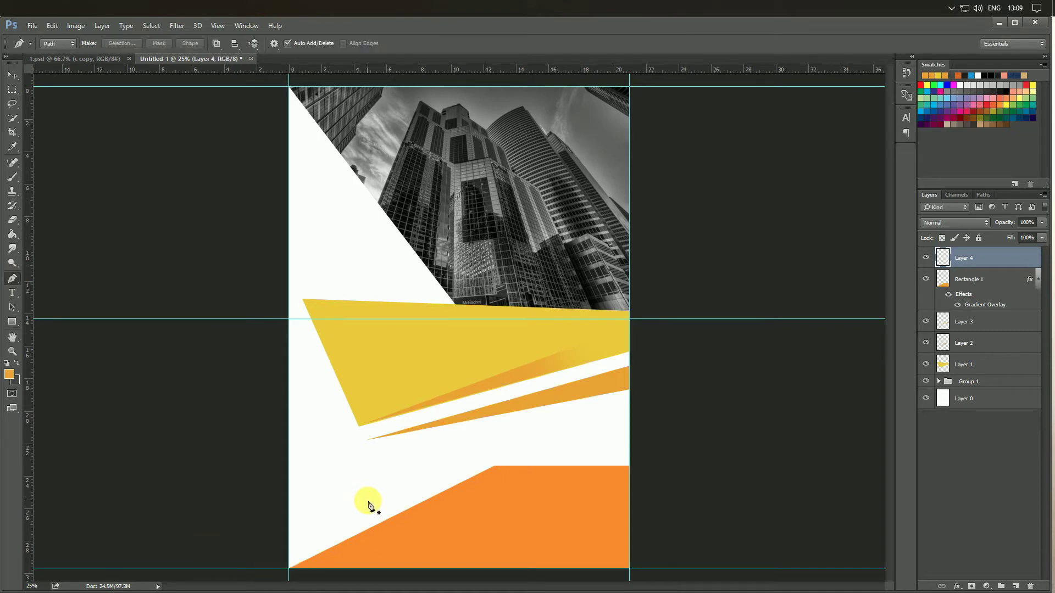
left_click(367, 500)
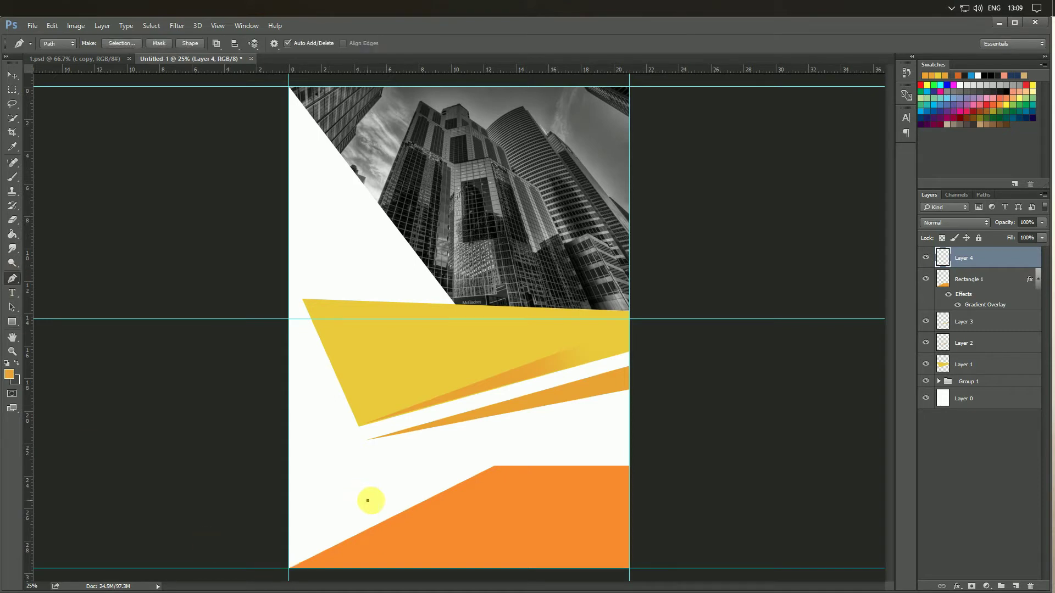
left_click(423, 496)
left_click(415, 525)
left_click(367, 501)
left_click(121, 43)
left_click(404, 174)
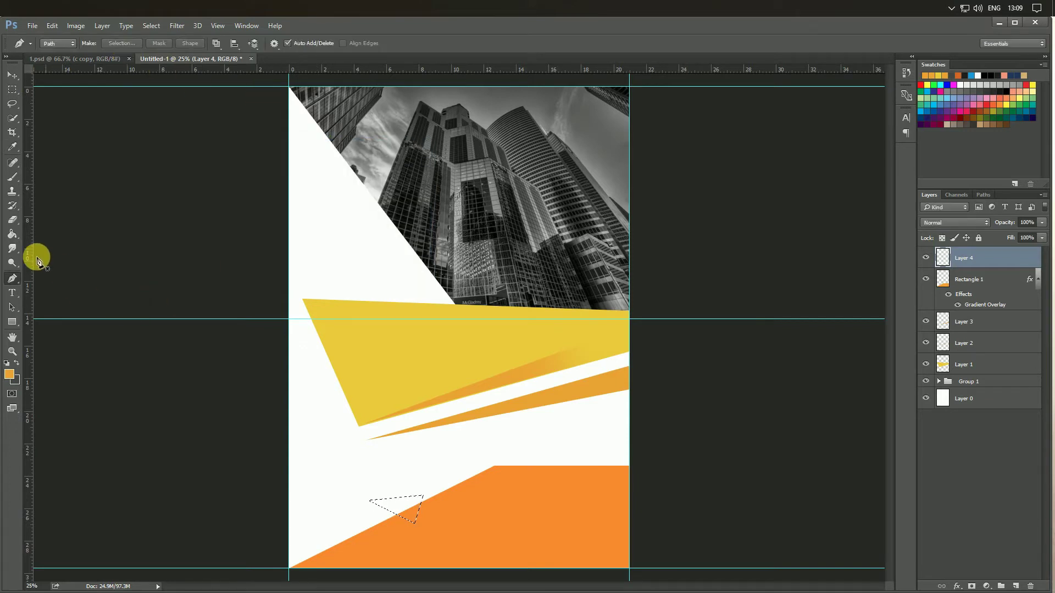
Fill the triangle selection with yellow #eccc19 and deselect
left_click(17, 235)
left_click(10, 372)
left_click(390, 365)
double_click(878, 480)
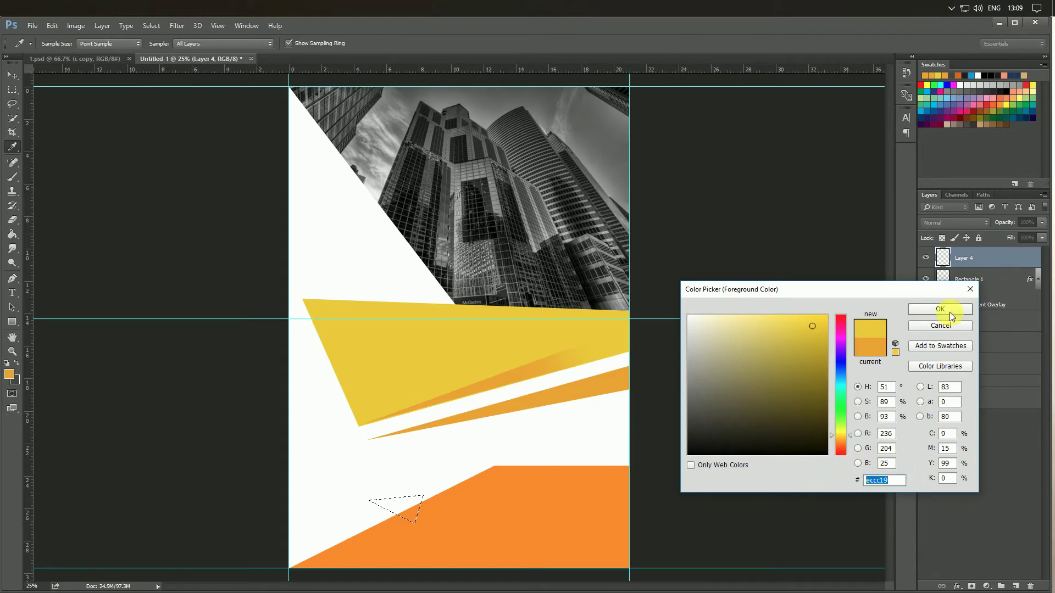
left_click(942, 310)
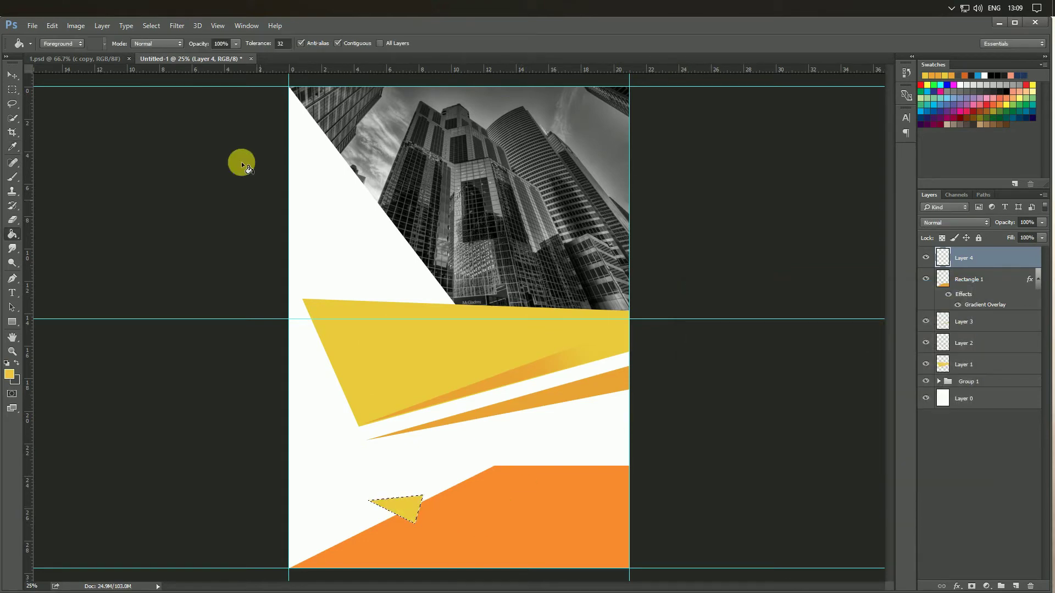
left_click(151, 26)
left_click(161, 48)
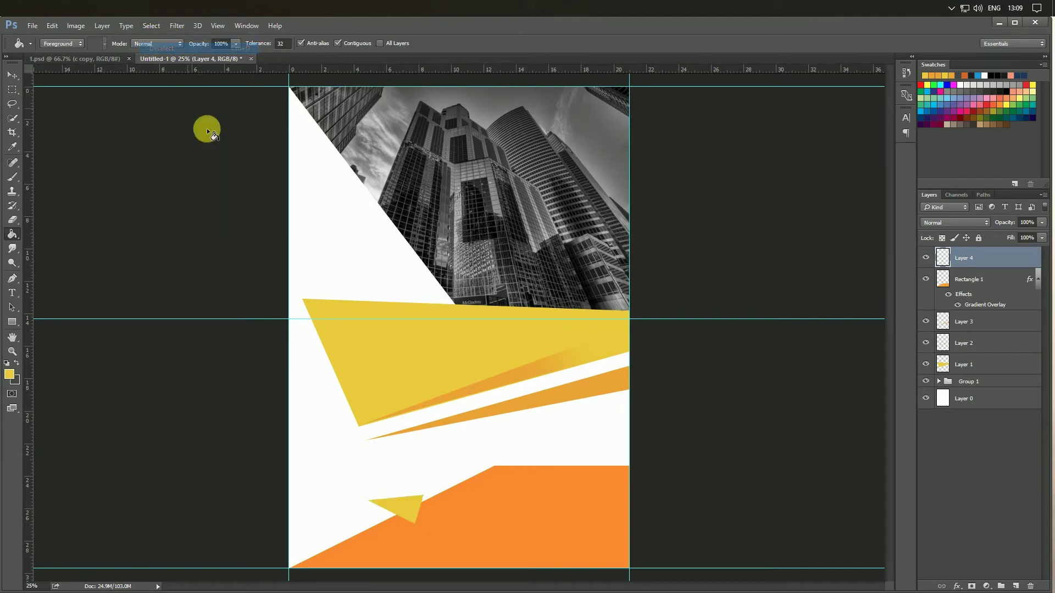
right_click(964, 261)
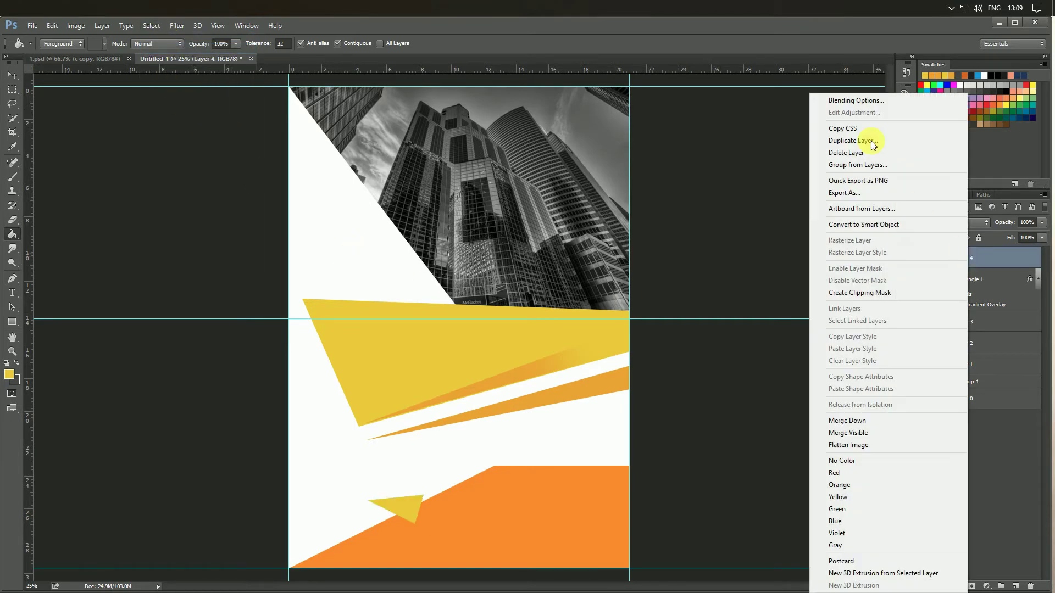
Give Layer 4's triangle a Drop Shadow with distance 30, size 0, angle 56 and about 66% opacity
left_click(854, 101)
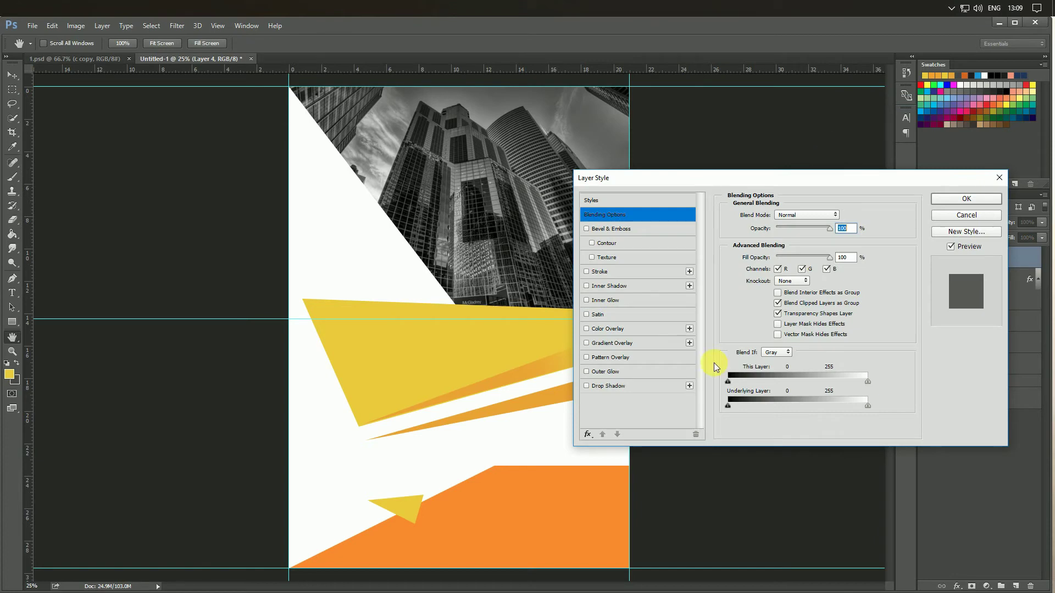
left_click(625, 387)
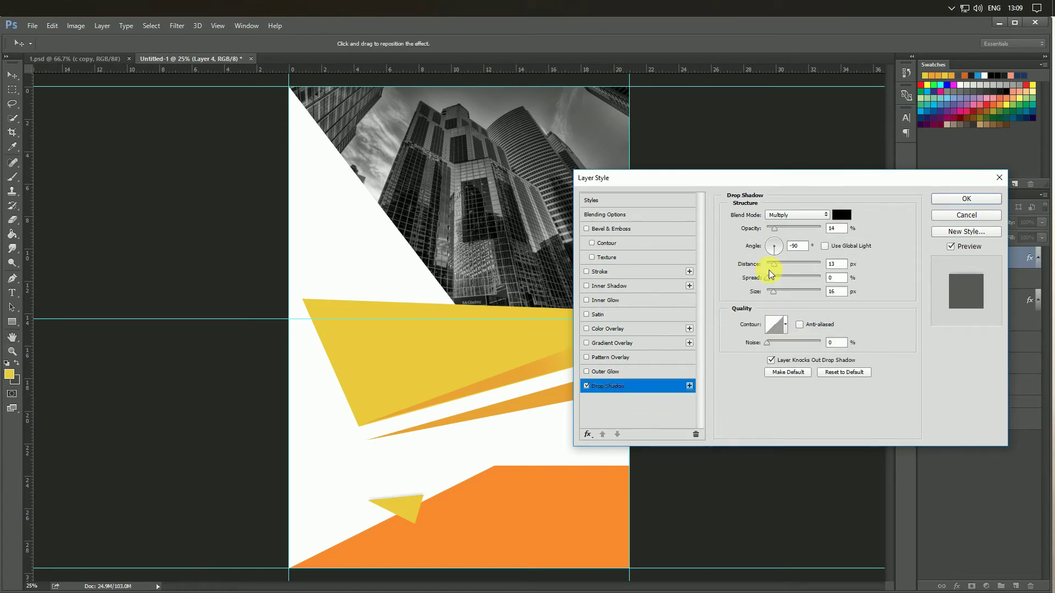
left_click_drag(774, 266, 779, 292)
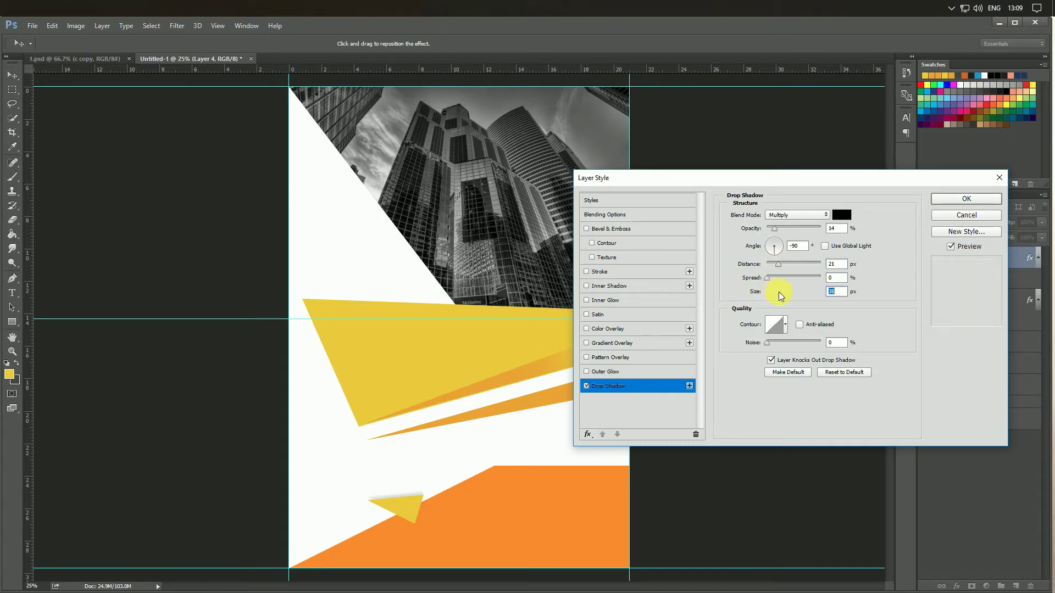
left_click_drag(774, 228, 824, 229)
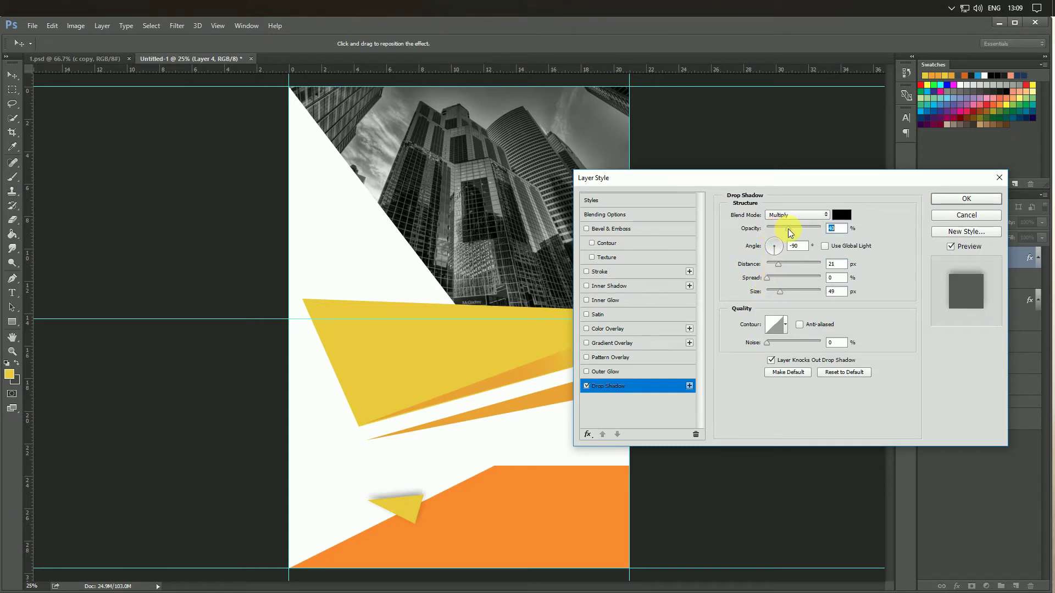
mouse_move(774, 265)
left_mouse_down()
mouse_move(782, 282)
mouse_move(769, 296)
left_mouse_up()
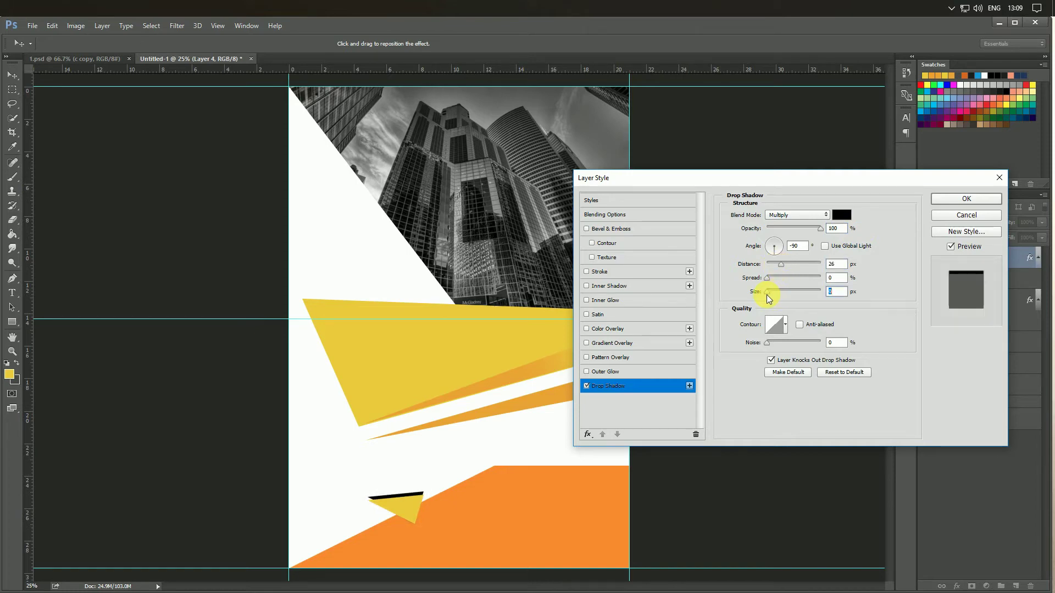
left_click_drag(784, 262, 783, 262)
left_click_drag(818, 226, 777, 240)
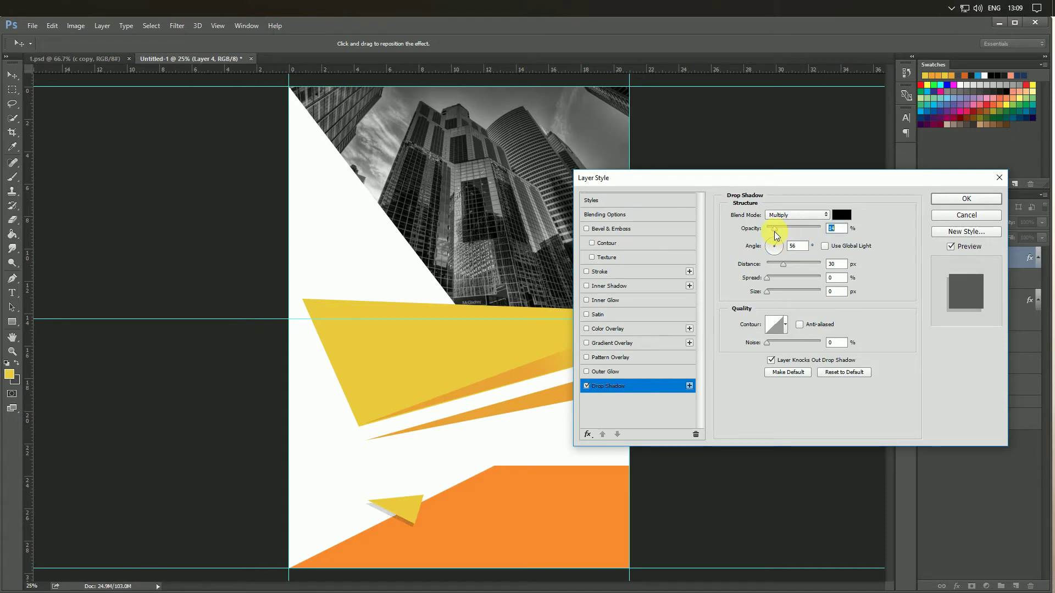
left_click(944, 199)
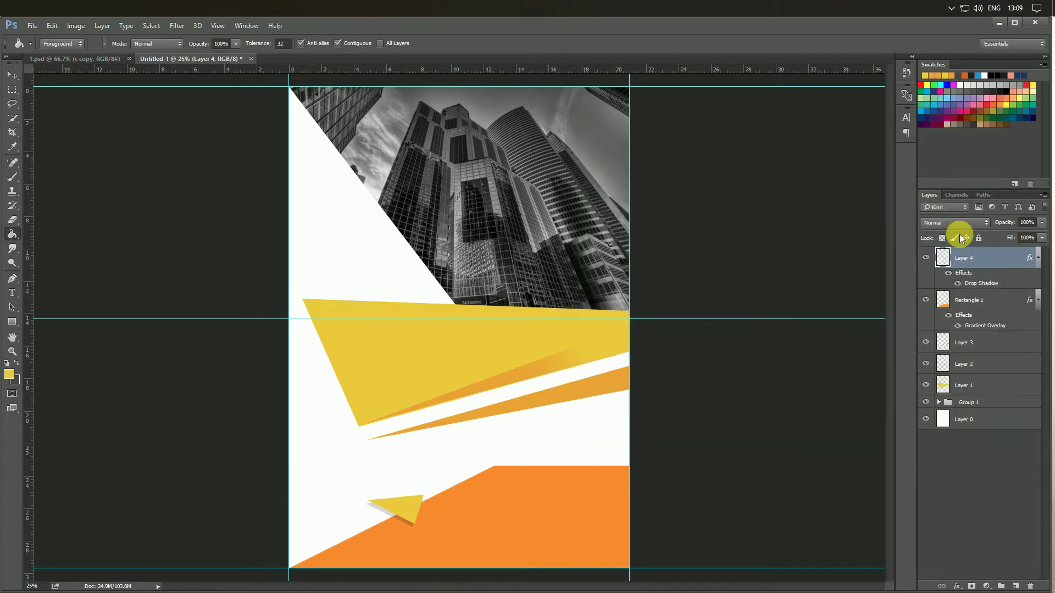
Duplicate the triangle, move the copy onto the orange block's edge, and shrink it to about 72% with a tilt
right_click(996, 267)
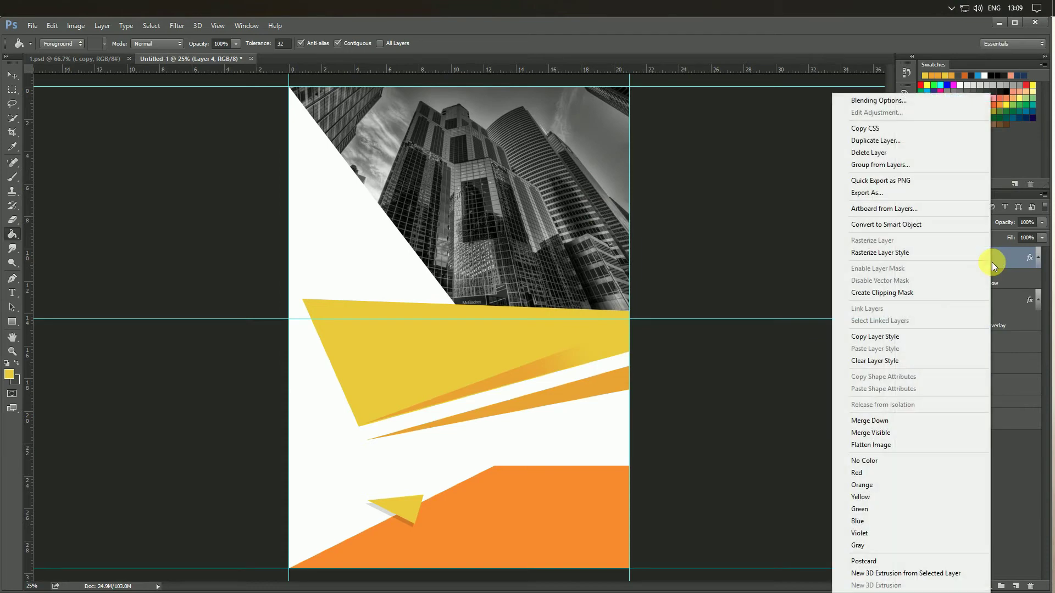
left_click(902, 141)
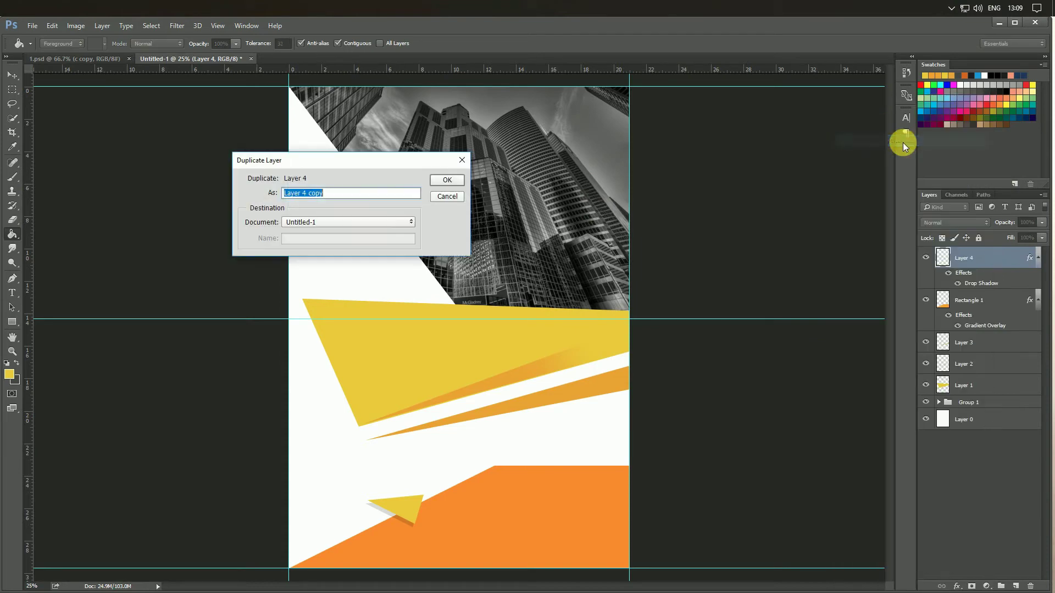
left_click(447, 181)
left_click(12, 74)
left_click_drag(406, 437, 479, 404)
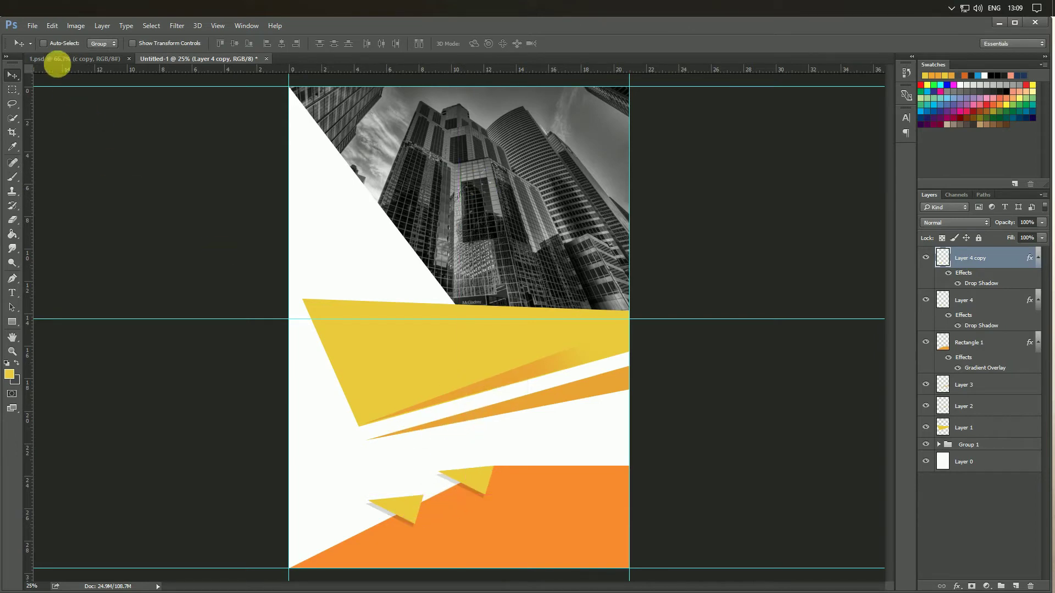
left_click(52, 26)
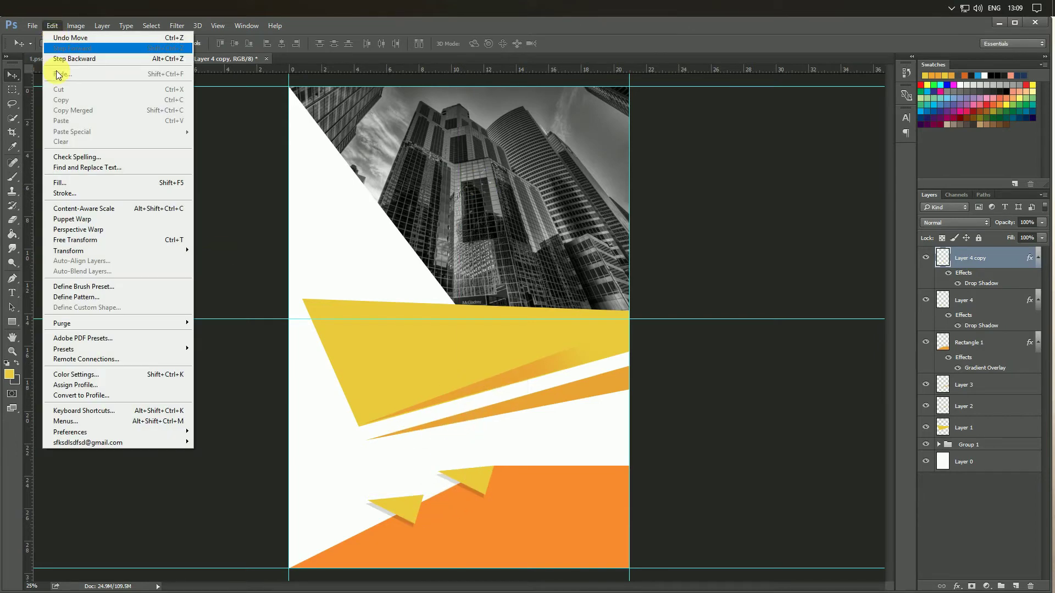
left_click(88, 240)
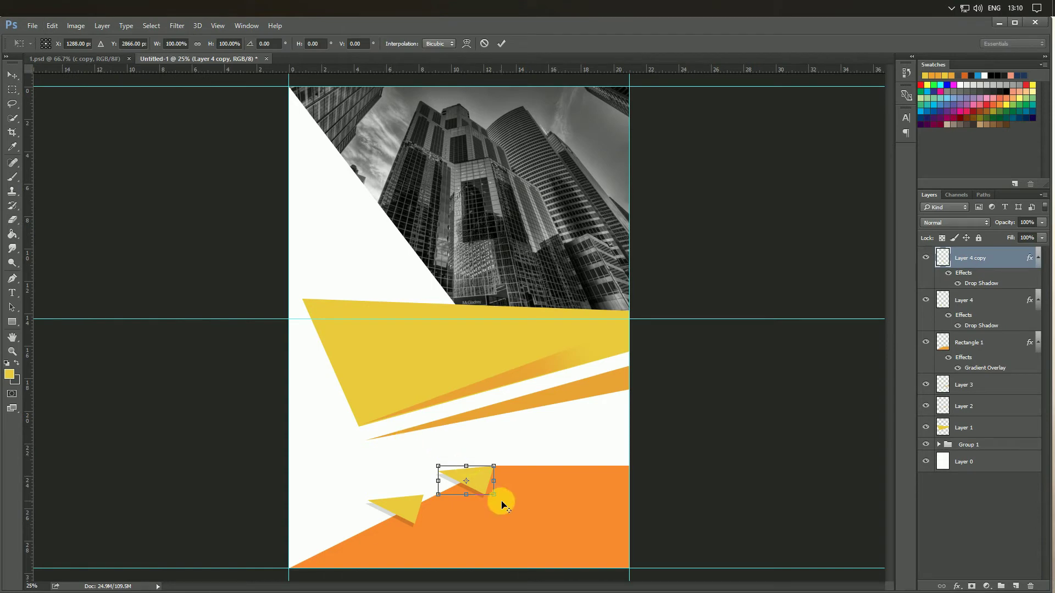
left_click_drag(499, 501, 480, 473)
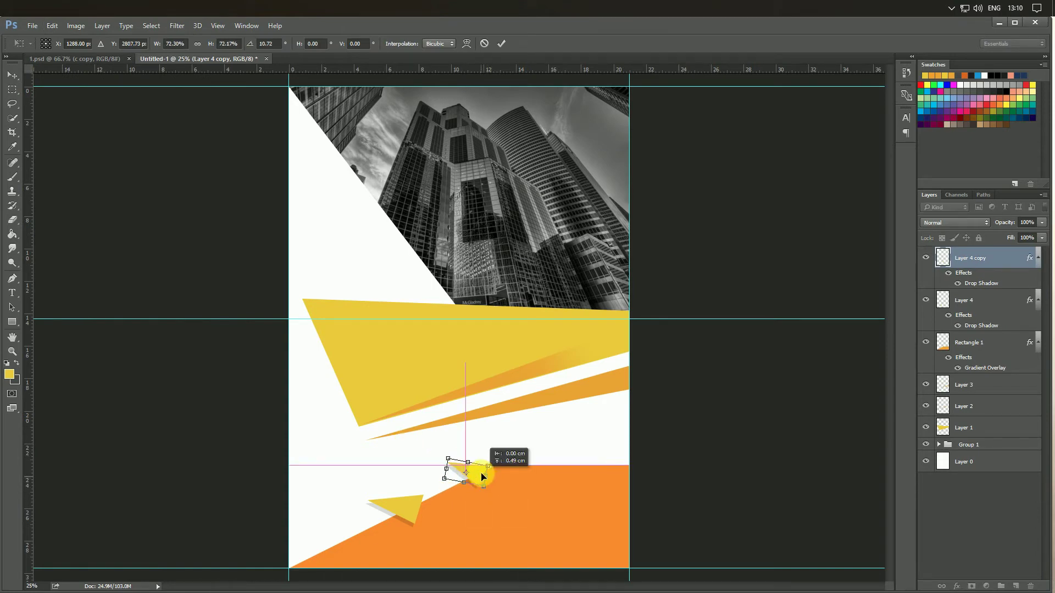
key("Return")
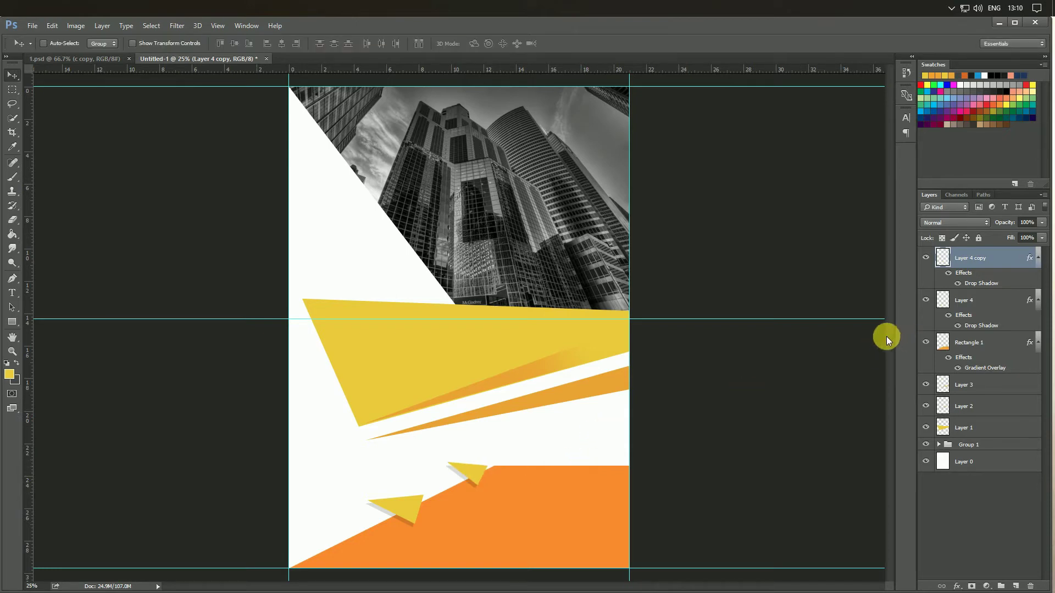
Duplicate the triangle again, place it on the orange stripe, and rotate it to about 124°
right_click(1010, 261)
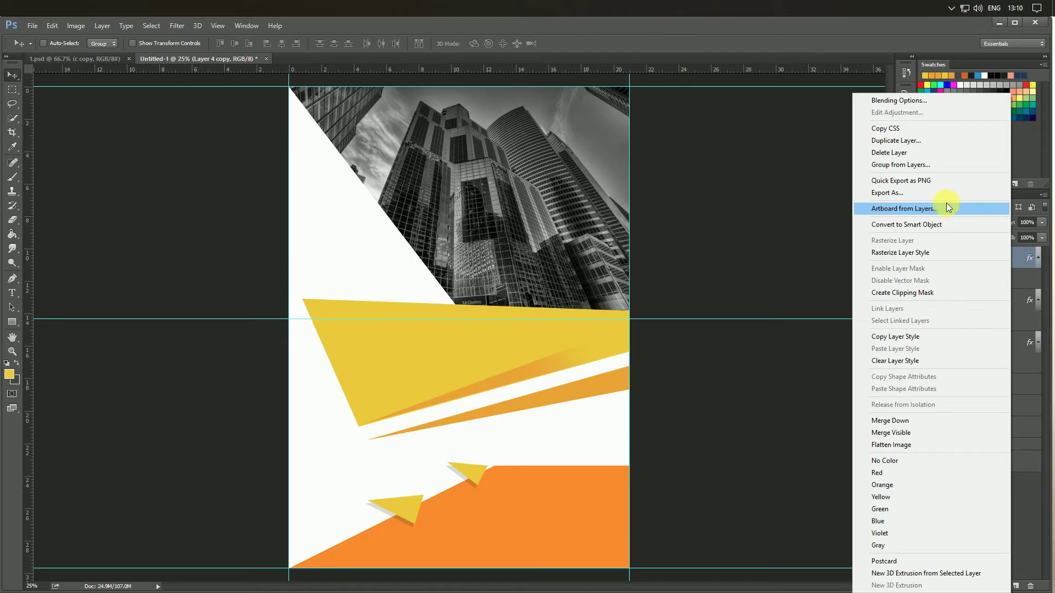
left_click(913, 144)
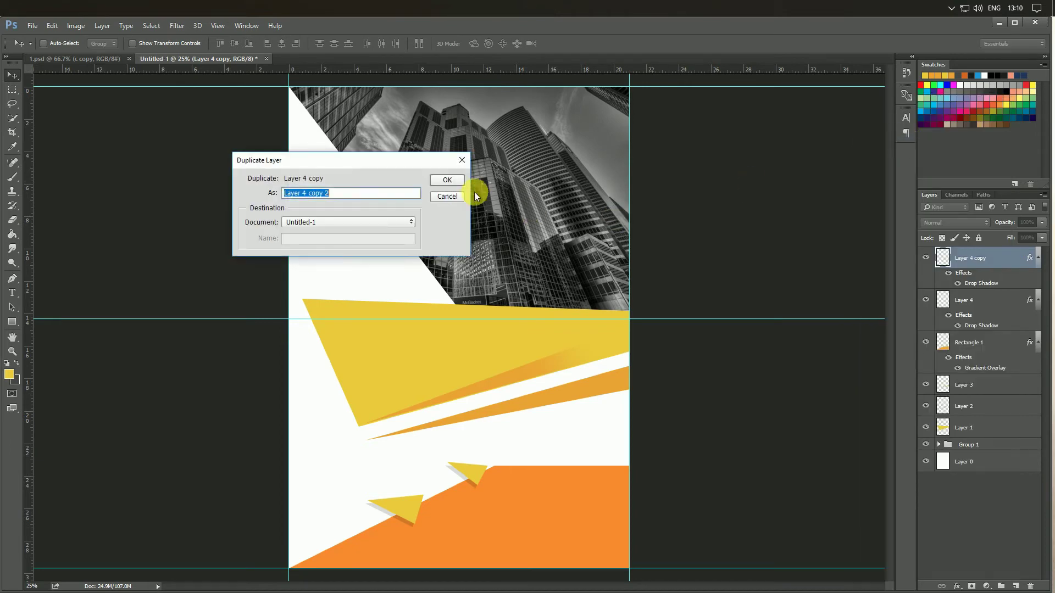
left_click(454, 180)
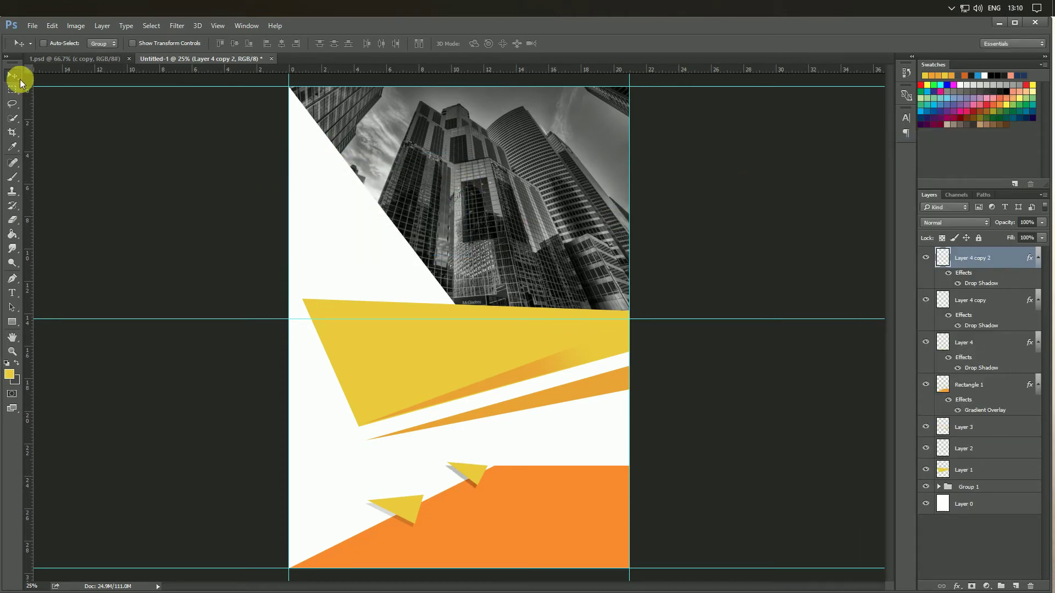
left_click_drag(454, 459, 552, 389)
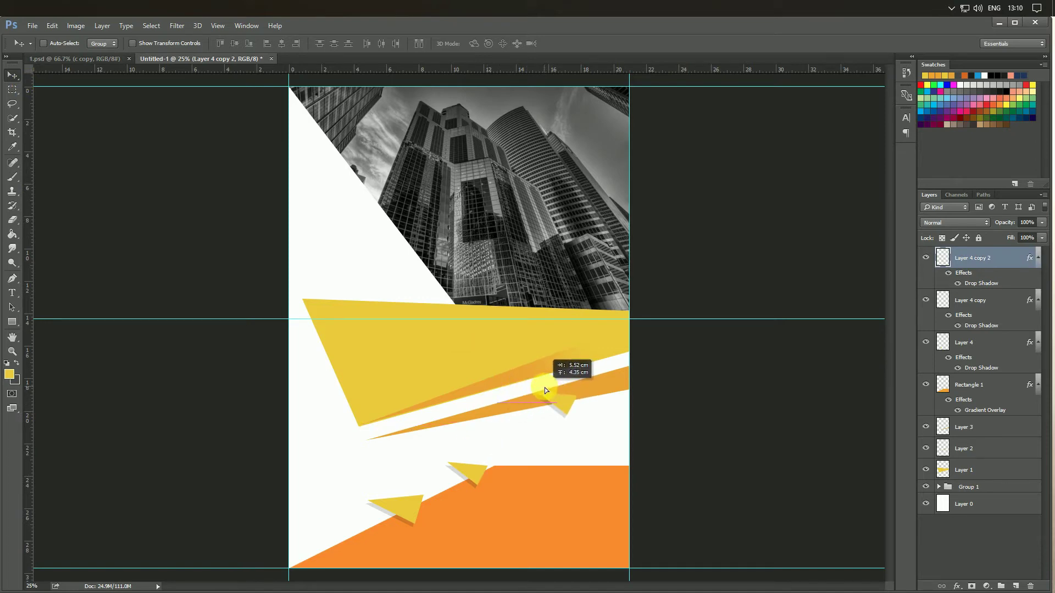
left_click_drag(553, 389, 546, 388)
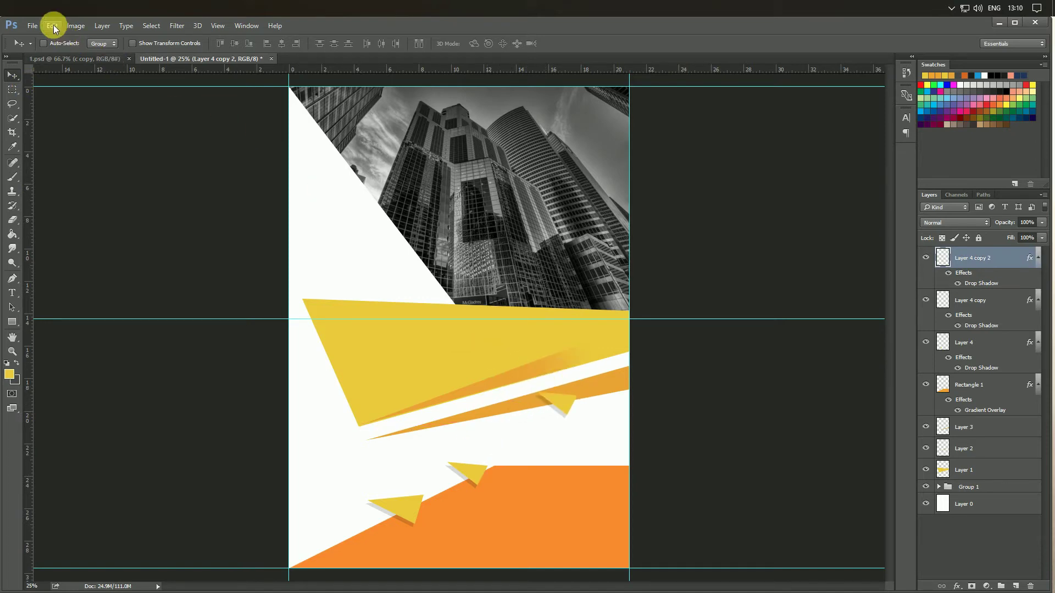
left_click(53, 25)
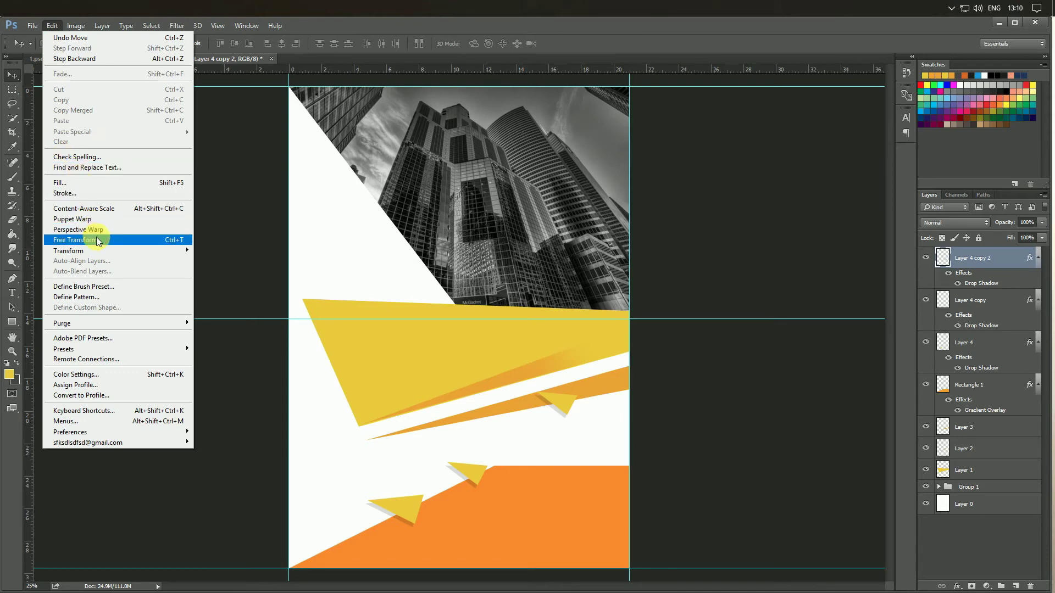
left_click(97, 241)
mouse_move(566, 360)
left_mouse_down()
mouse_move(604, 369)
mouse_move(605, 342)
left_mouse_up()
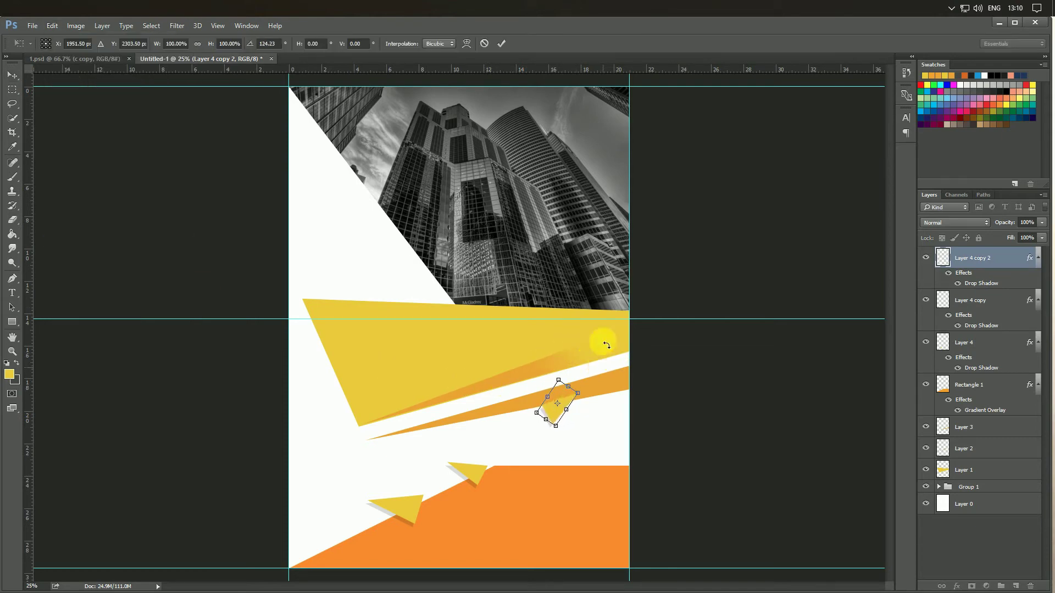
left_click(501, 46)
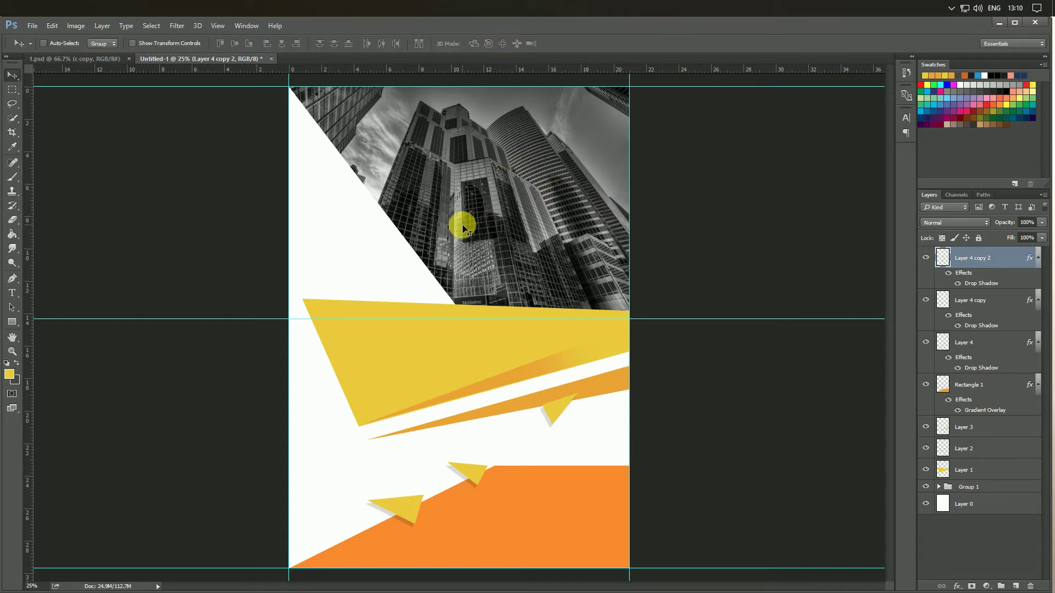
Drag the DEZCORB logo layers from 1.psd into the brochure, rasterize the text, and merge them
left_click(100, 60)
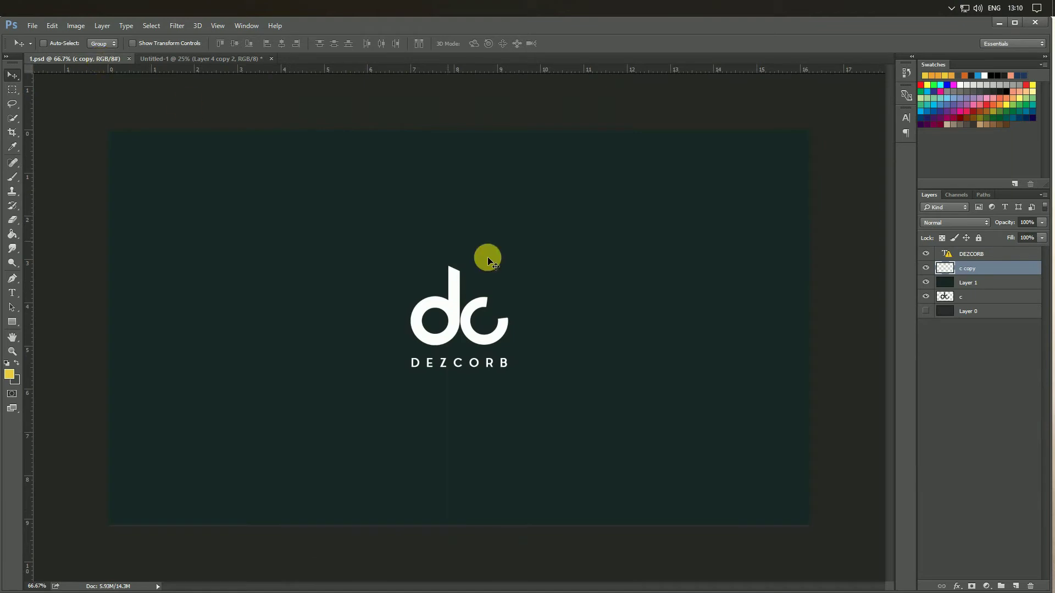
left_click(992, 253, "shift")
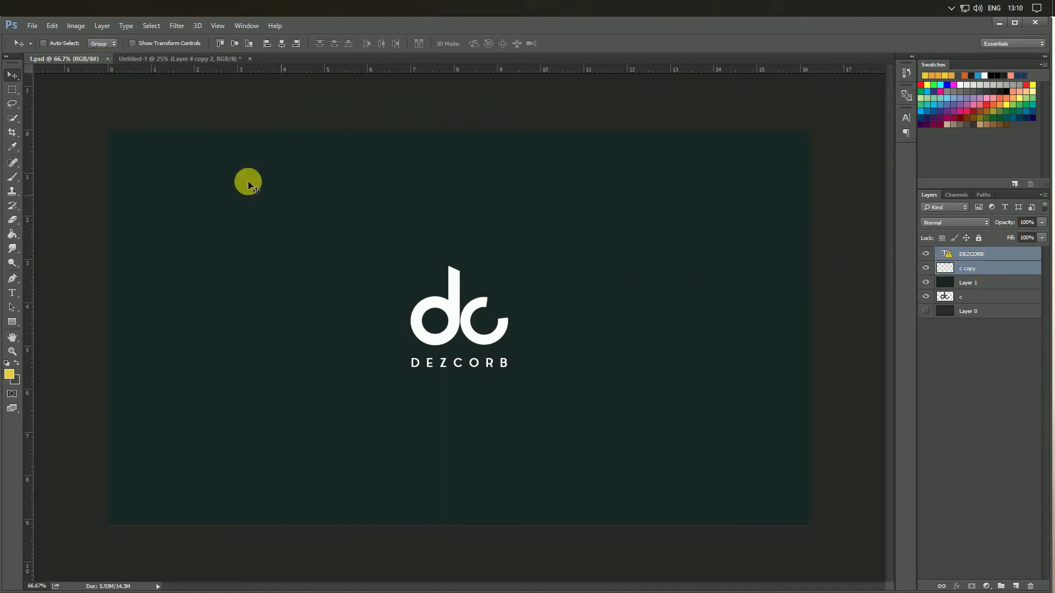
left_click_drag(463, 309, 304, 163)
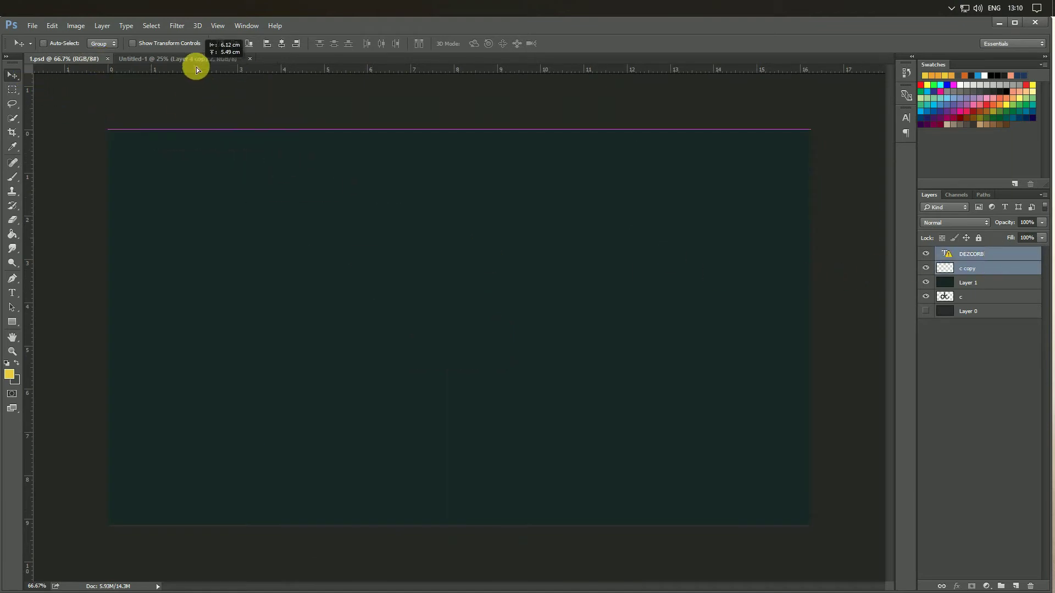
mouse_move(303, 163)
left_mouse_down()
mouse_move(336, 228)
mouse_move(437, 190)
left_mouse_up()
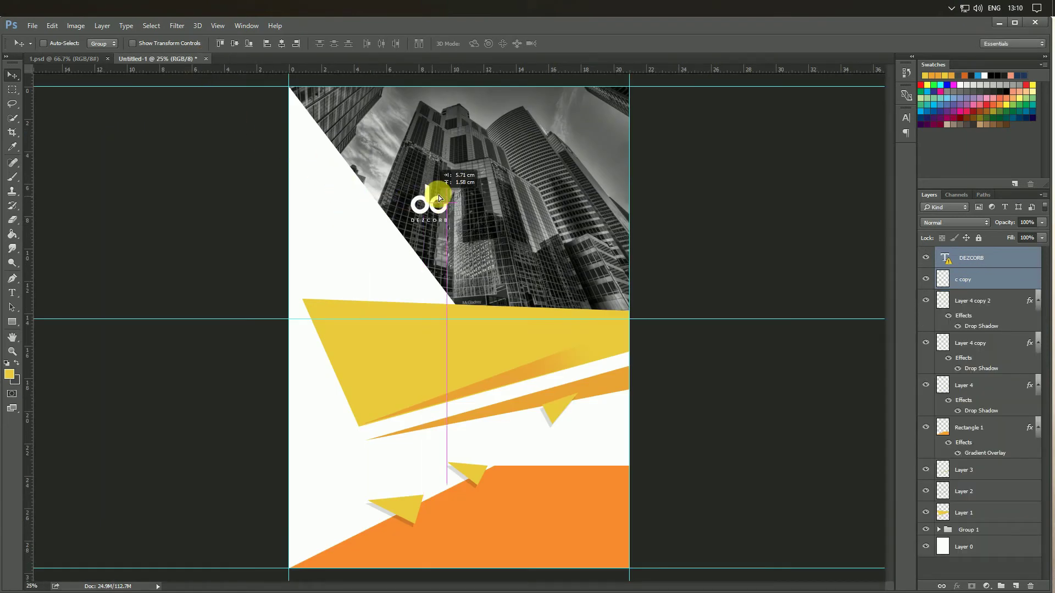
right_click(992, 256)
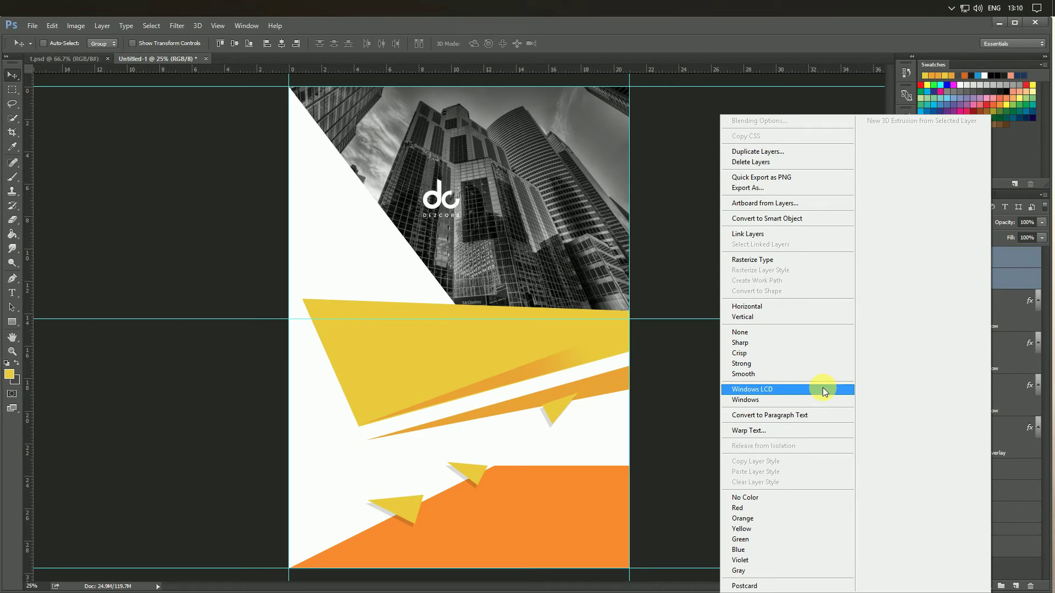
left_click(785, 260)
right_click(974, 272)
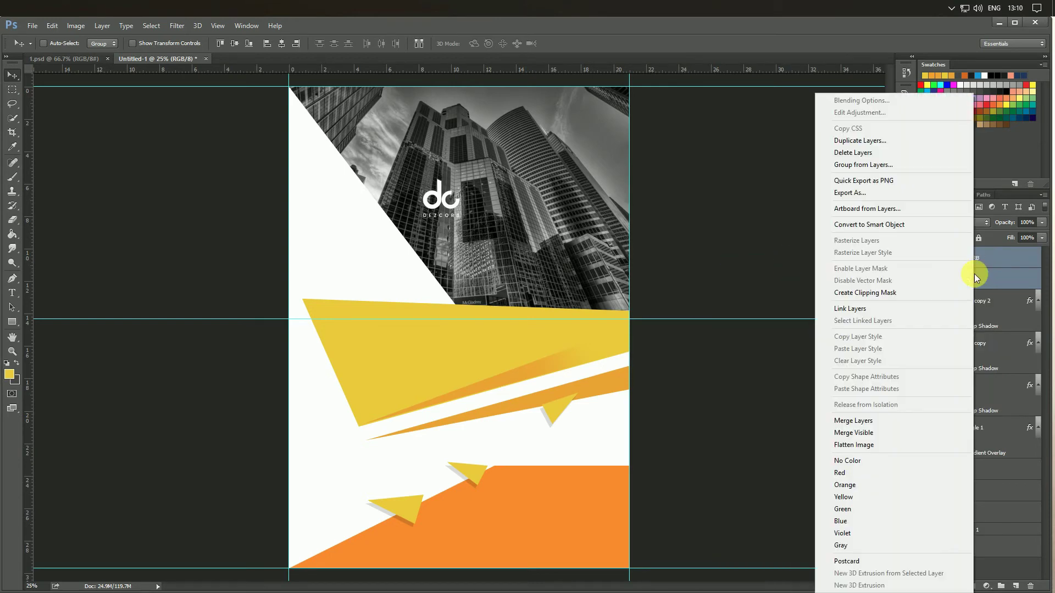
left_click(923, 421)
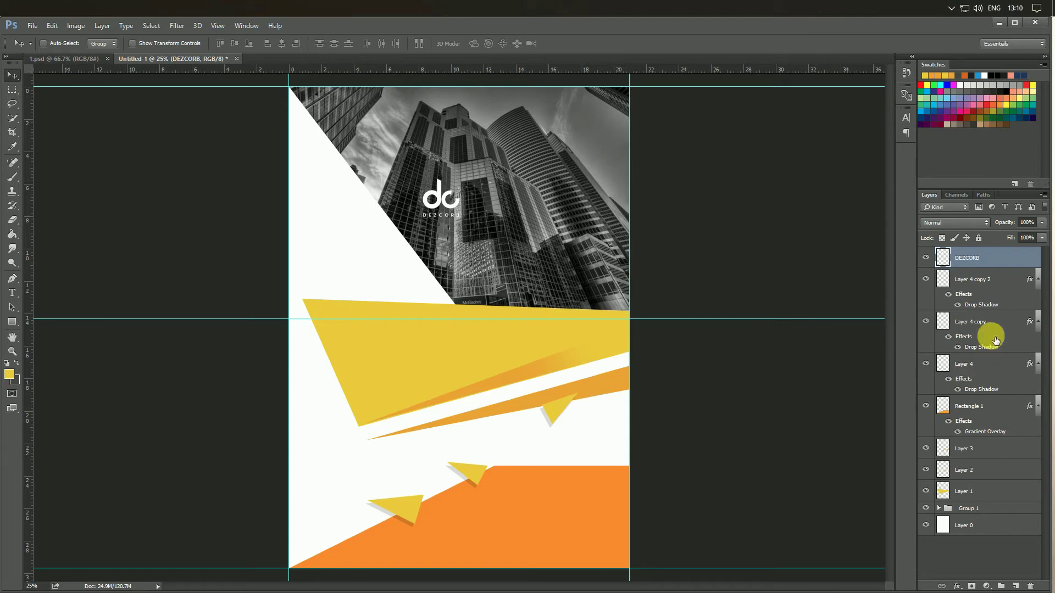
Recolour the logo with a yellow #eccc19 Color Overlay and move it to the white upper-left area
right_click(991, 264)
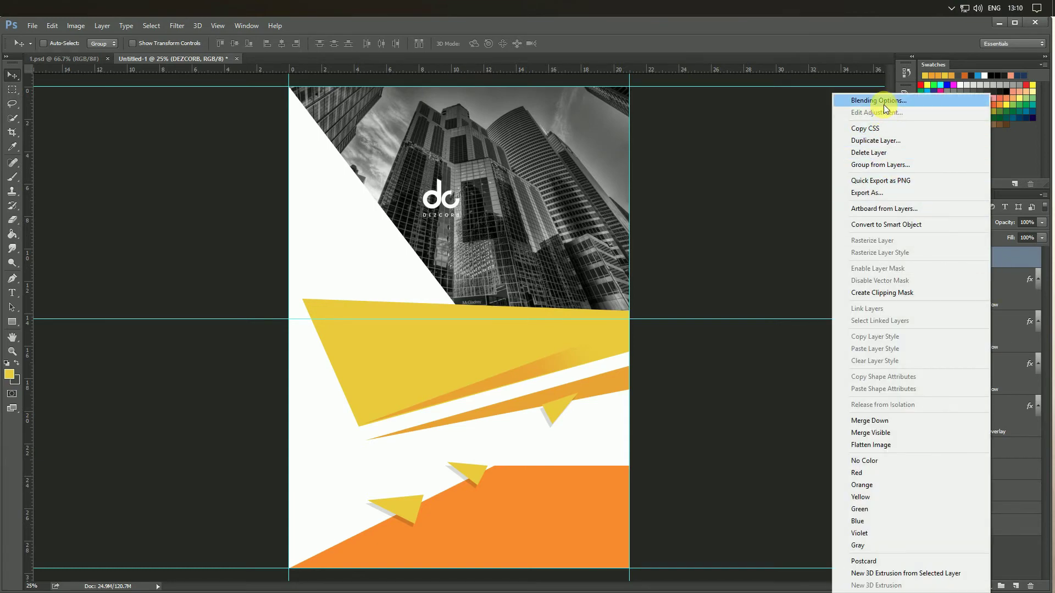
left_click(883, 102)
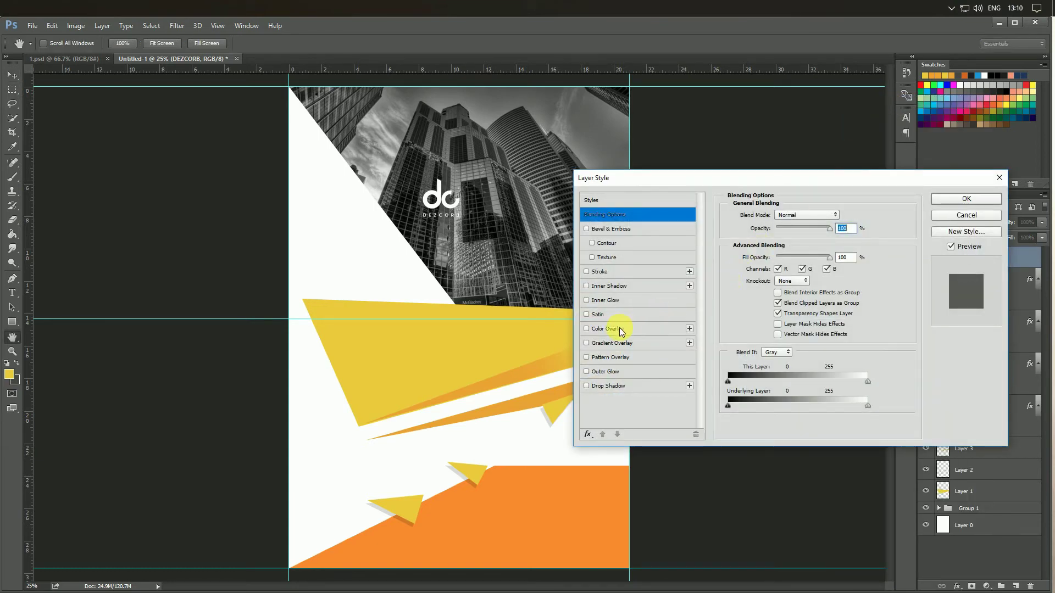
left_click(617, 328)
left_click(844, 215)
left_click(480, 357)
double_click(898, 484)
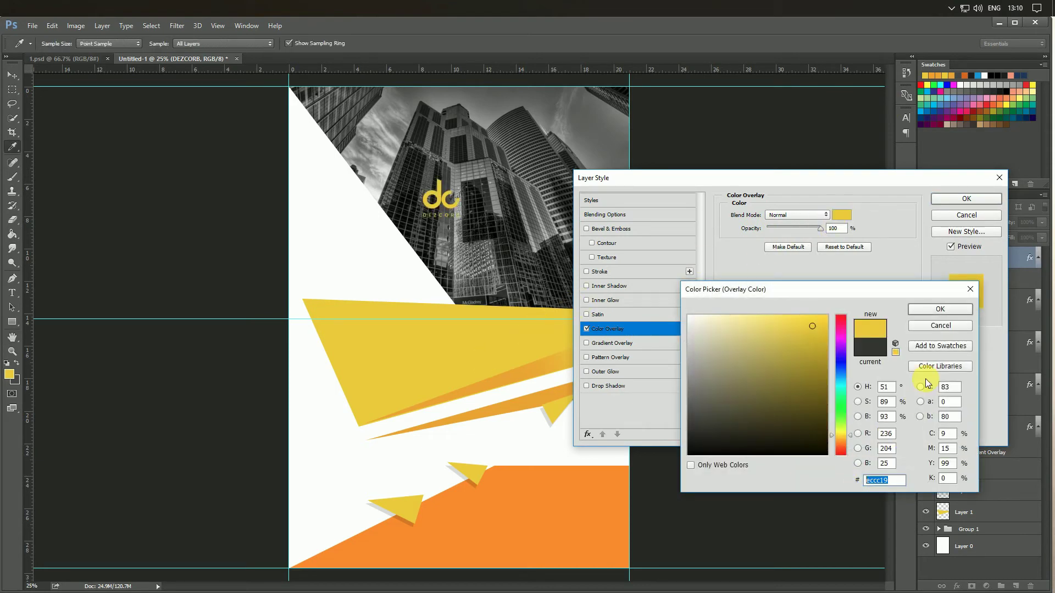
left_click(940, 310)
left_click(943, 195)
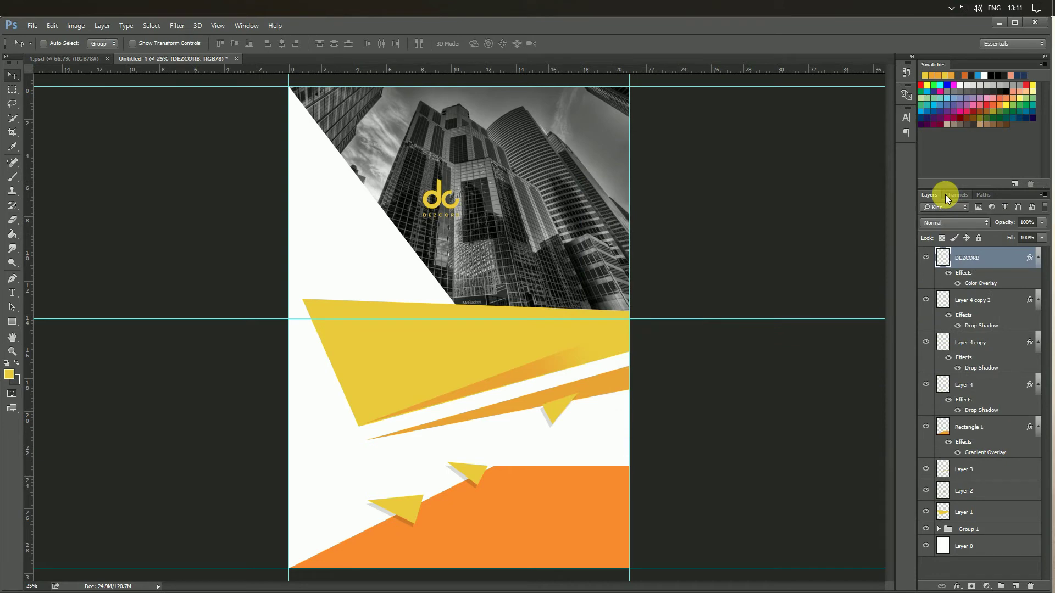
mouse_move(477, 209)
left_mouse_down()
mouse_move(381, 235)
mouse_move(365, 227)
left_mouse_up()
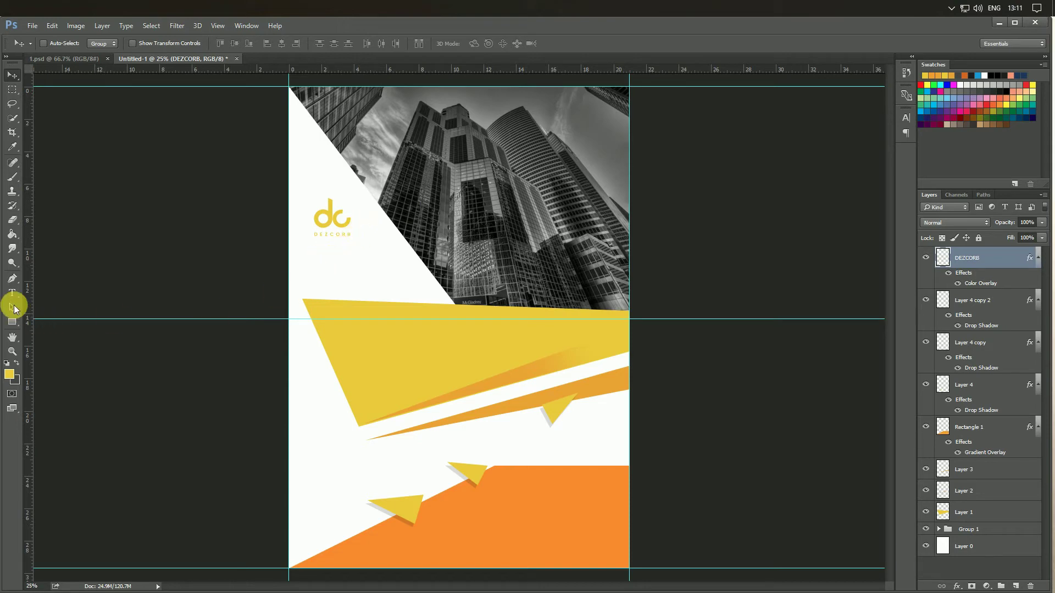
Type the white Raleway 41 pt title 'BUSINESS BROCHURE' on the large yellow shape
left_click(12, 293)
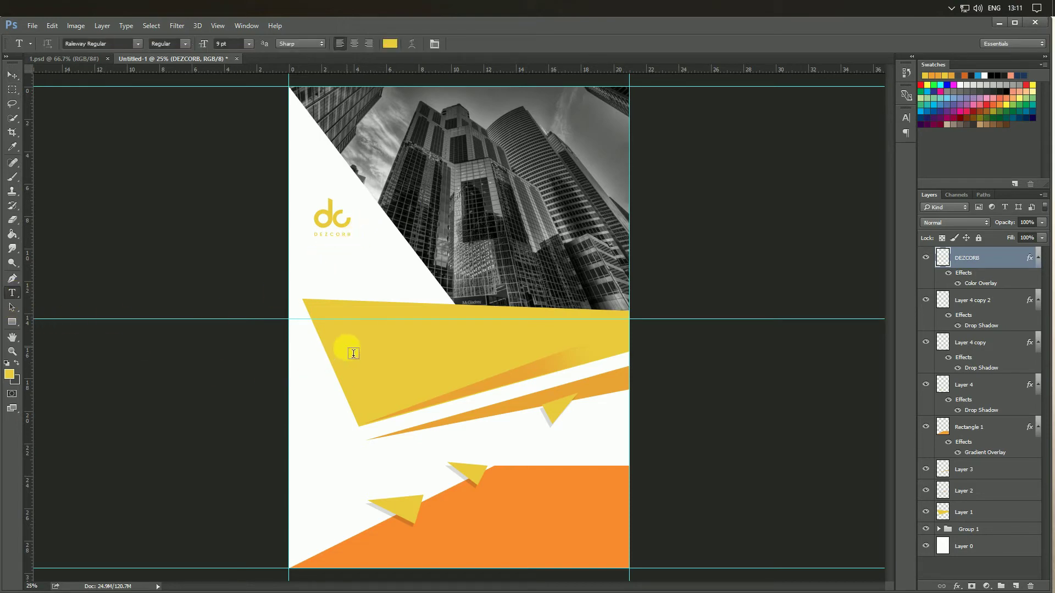
left_click(354, 353)
left_click_drag(206, 44, 215, 43)
left_click(390, 43)
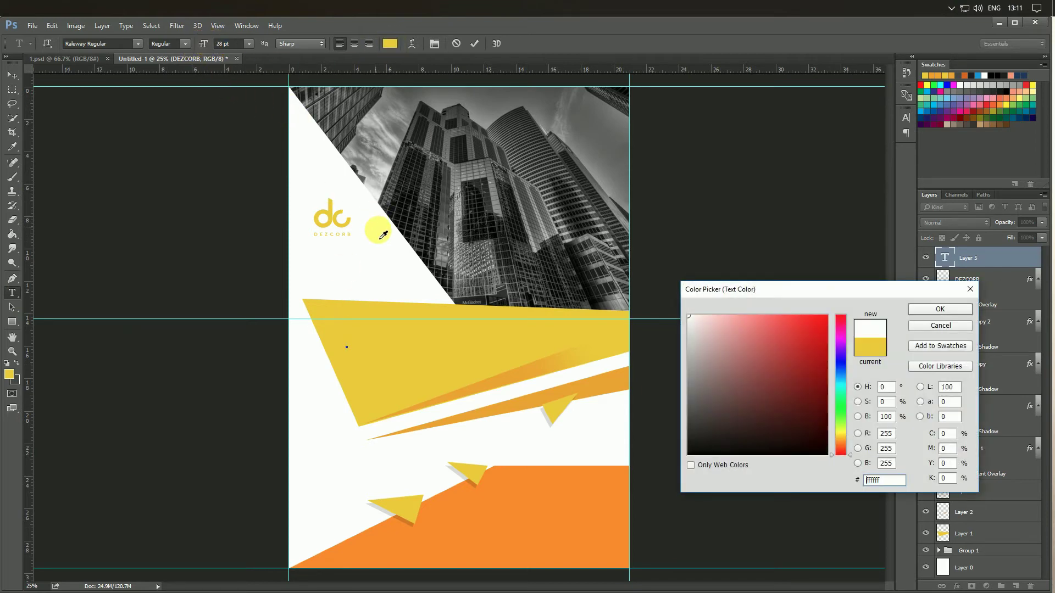
left_click(938, 310)
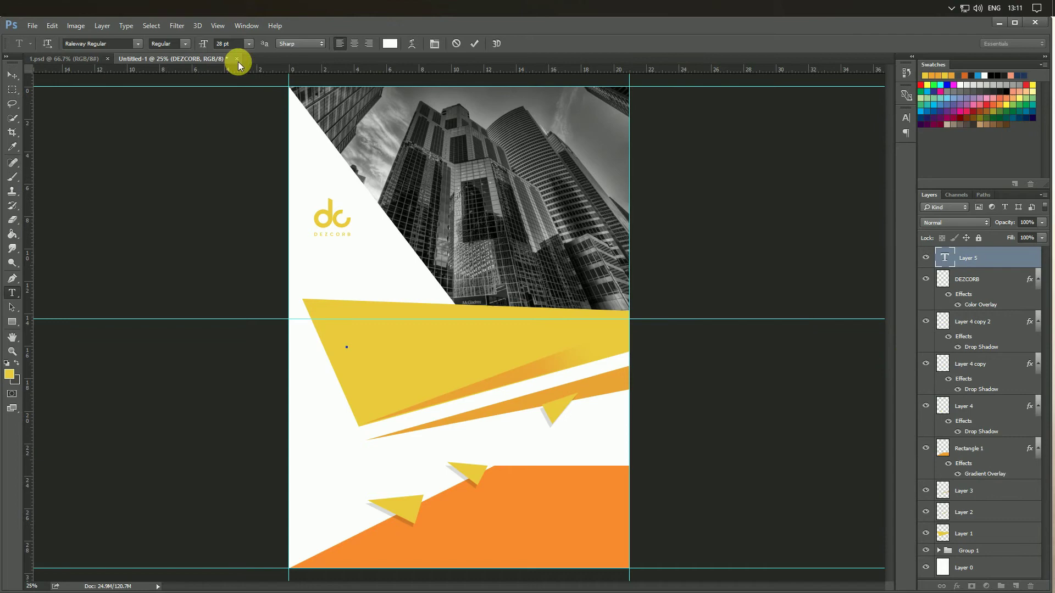
left_click_drag(199, 43, 215, 48)
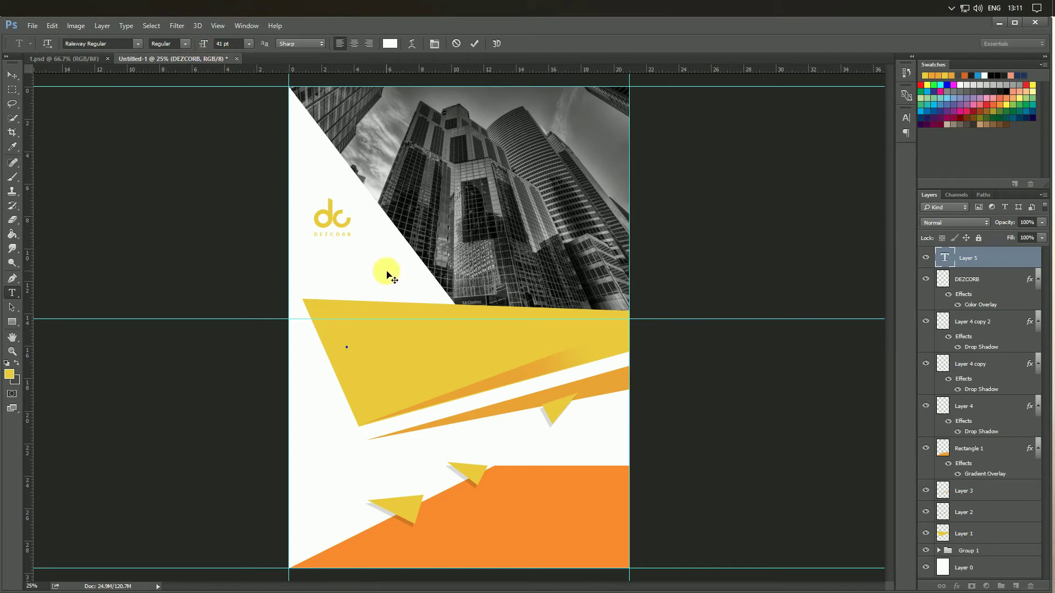
key("Caps_Lock")
type("SI")
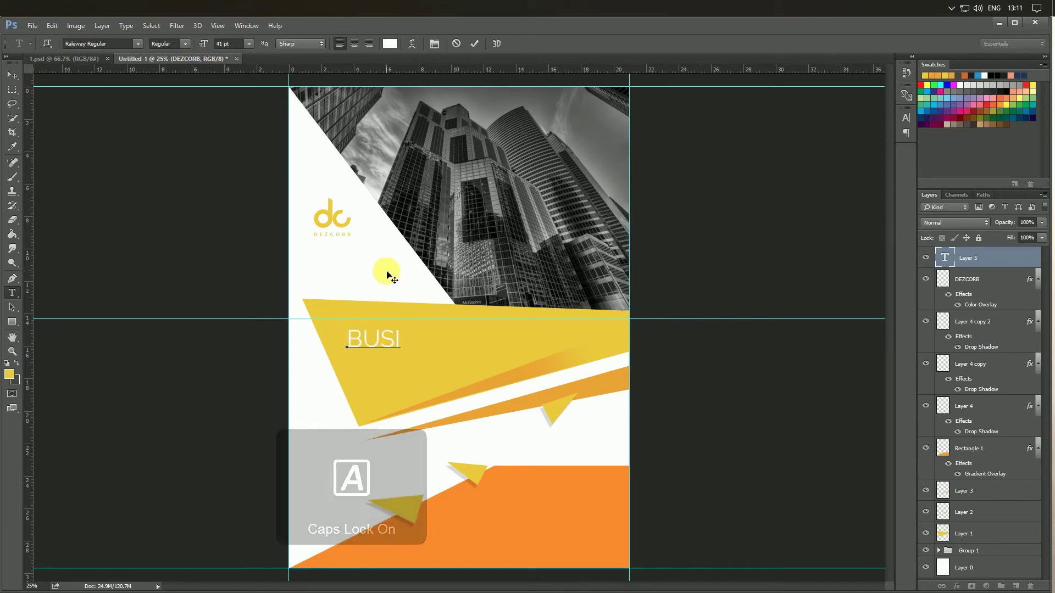
type("NESS")
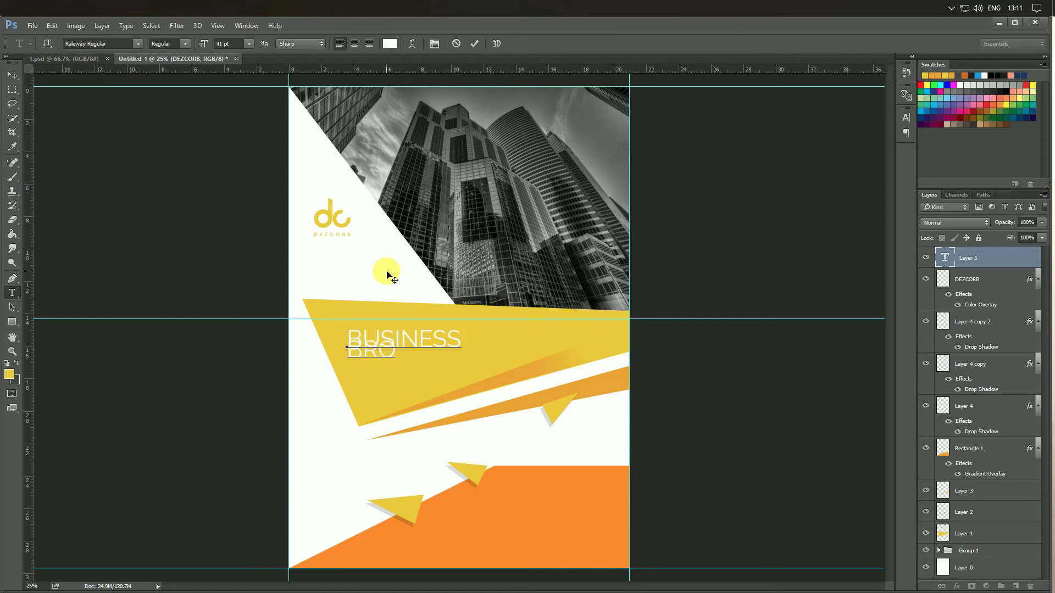
left_click(476, 44)
left_click(251, 28)
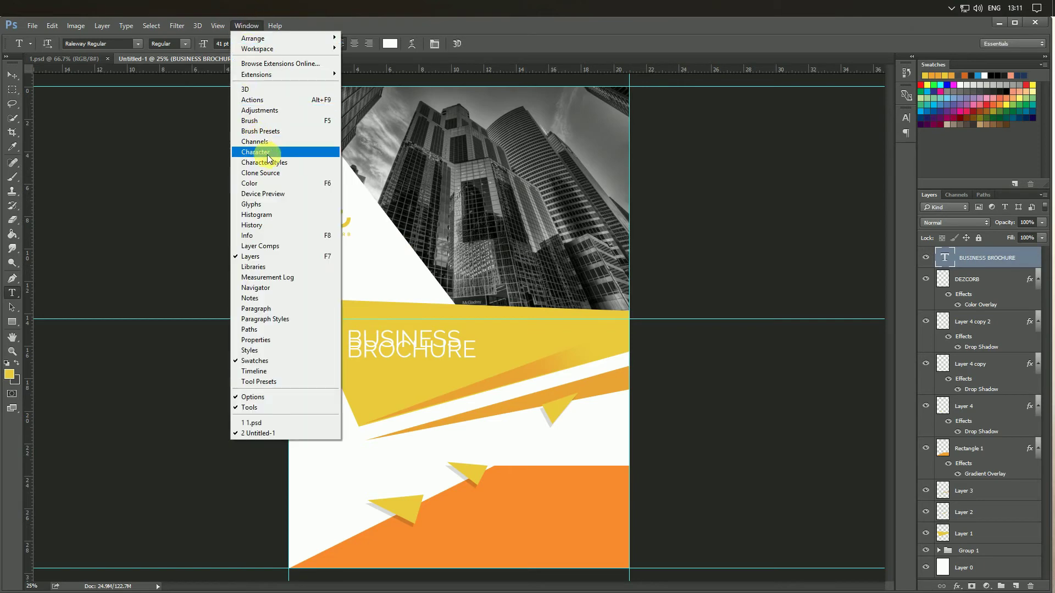
Set the title's leading to Auto in the Character panel
left_click(295, 162)
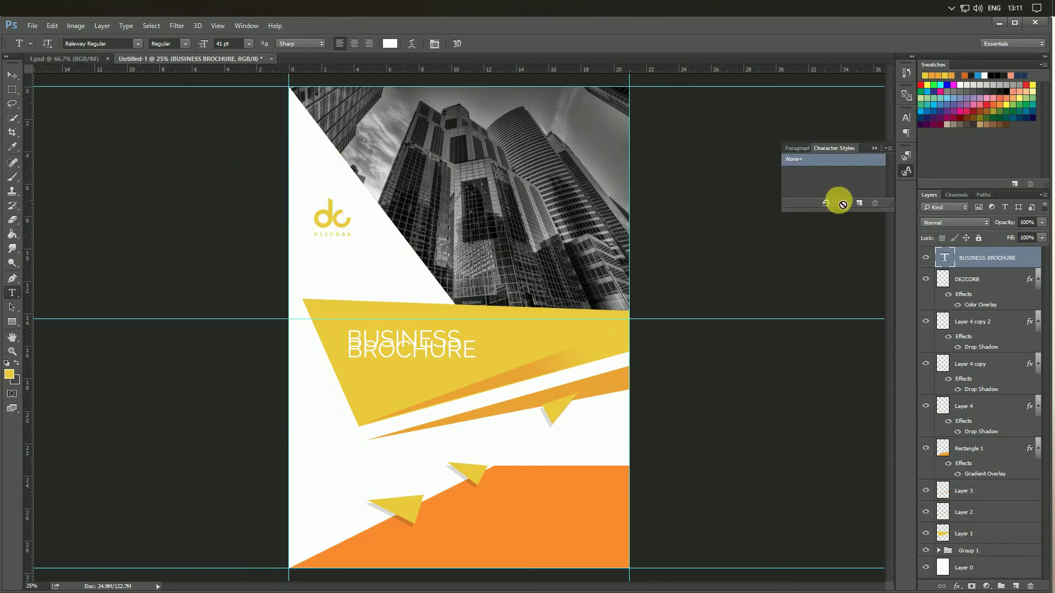
left_click(882, 150)
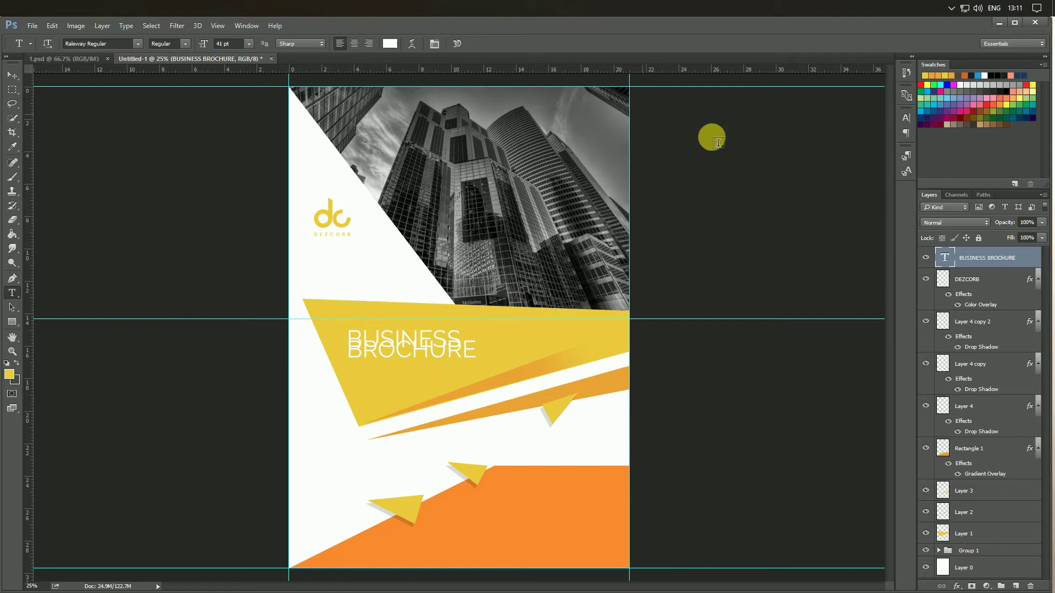
left_click(218, 25)
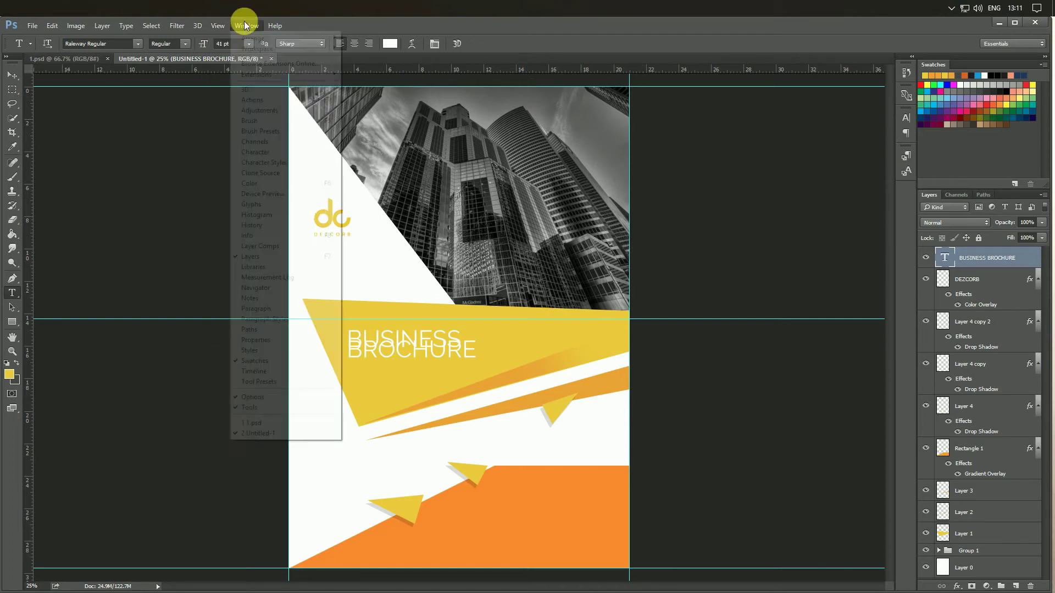
left_click(270, 152)
left_click(884, 140)
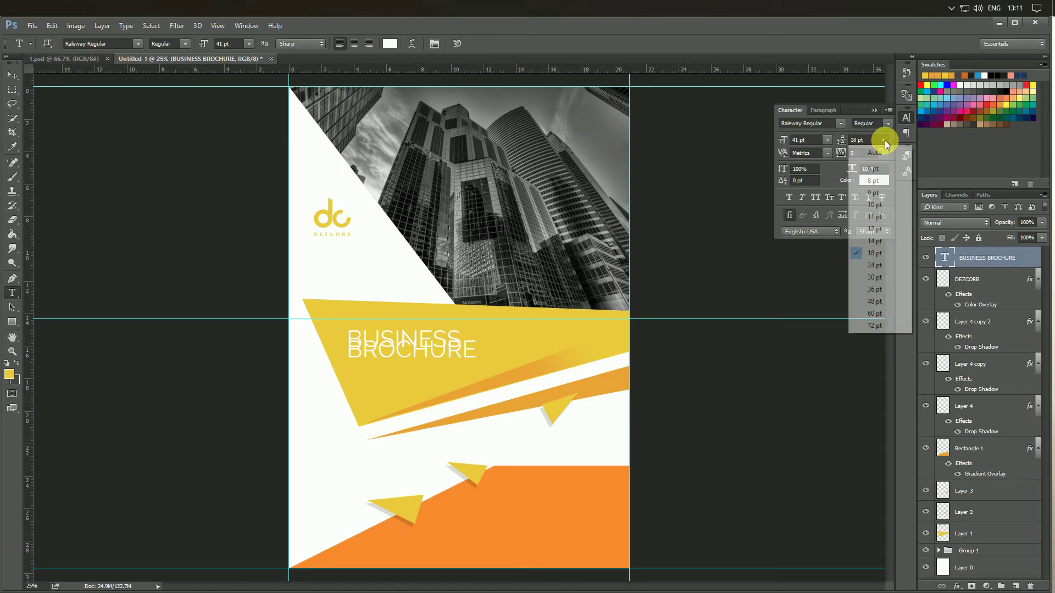
left_click(883, 154)
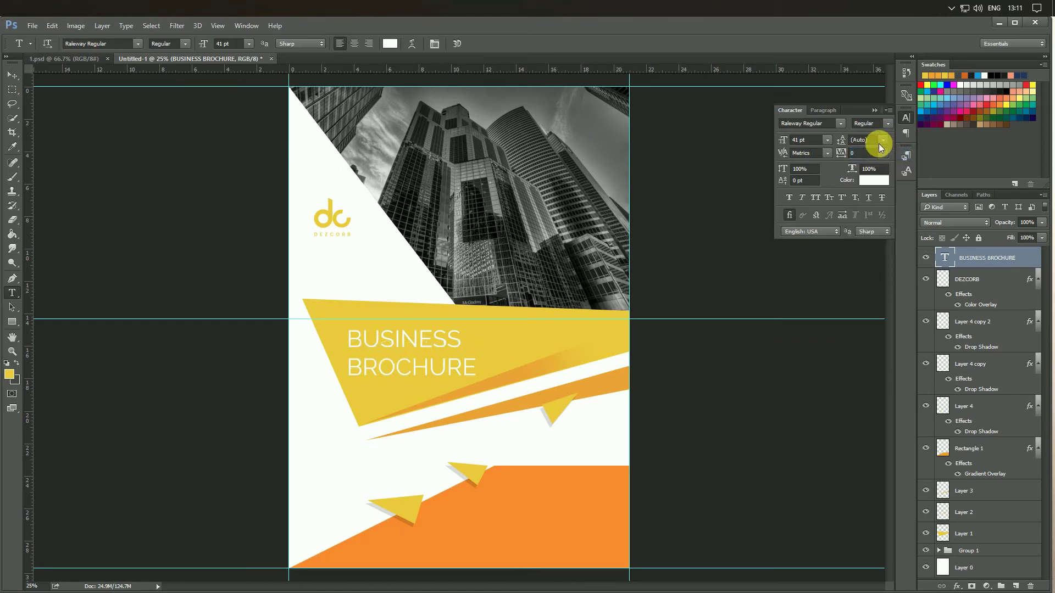
Make the word BUSINESS Raleway Bold at 47 pt and nudge the title into place
left_click(875, 110)
double_click(434, 332)
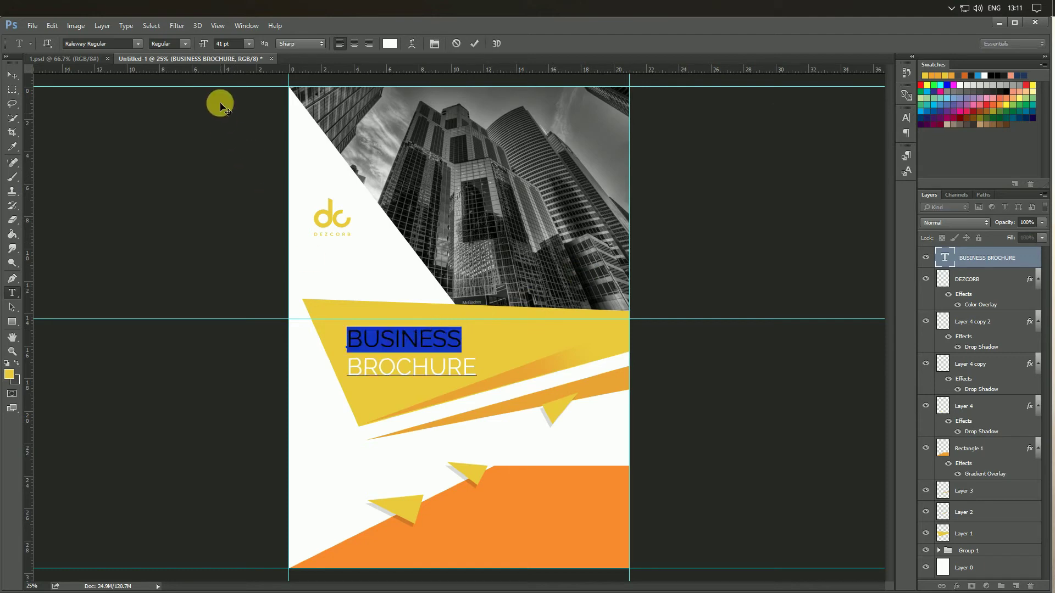
left_click_drag(204, 44, 213, 45)
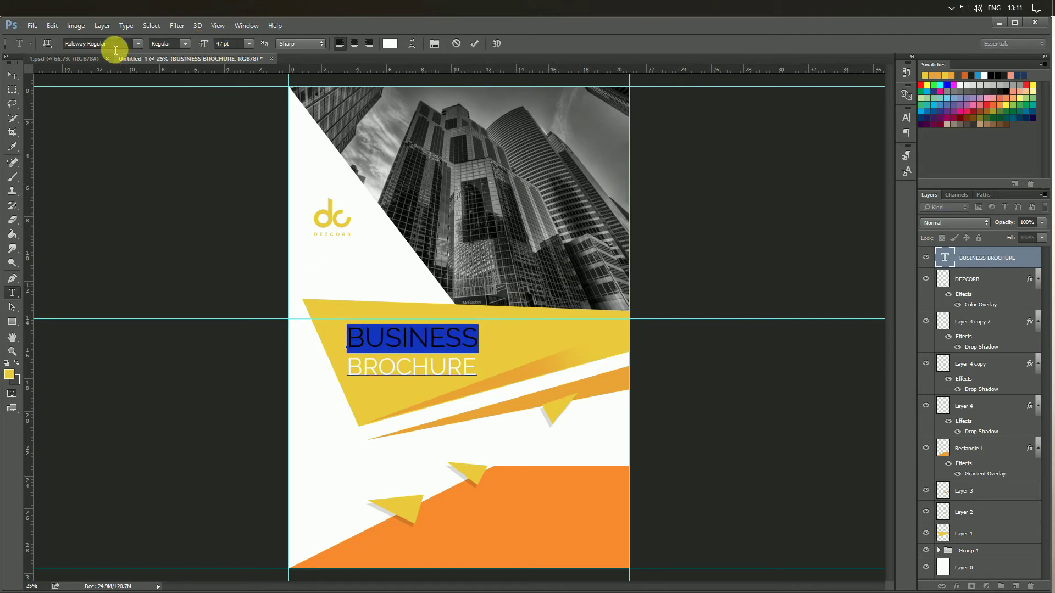
left_click(181, 43)
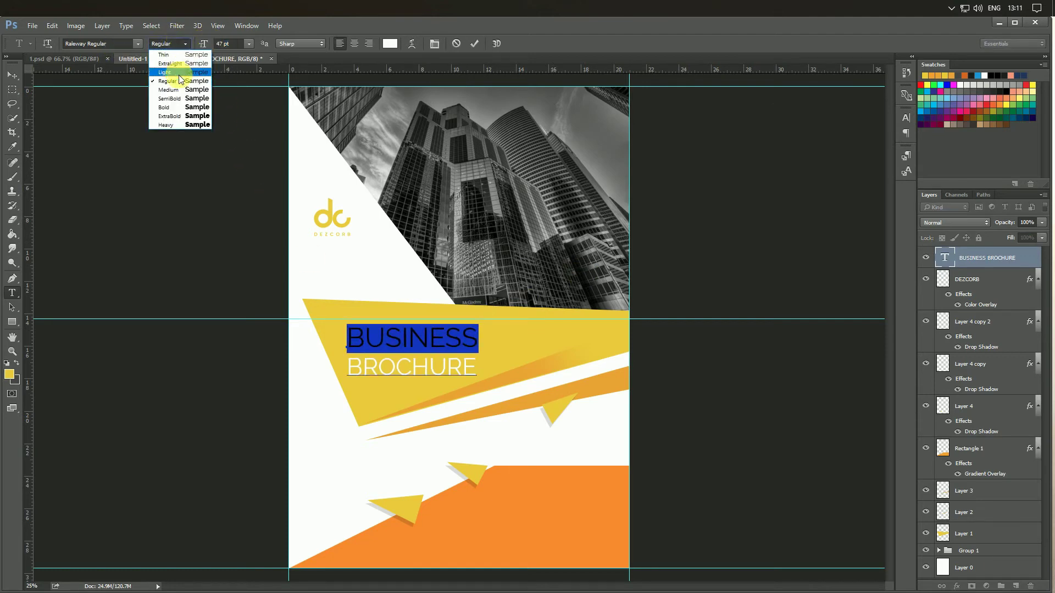
left_click(170, 109)
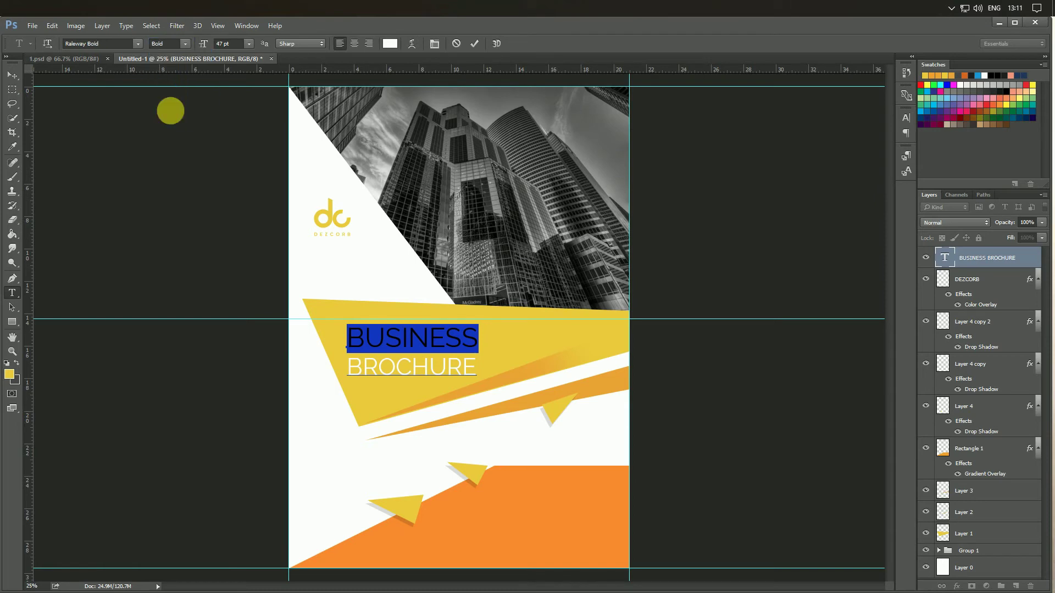
left_click(474, 43)
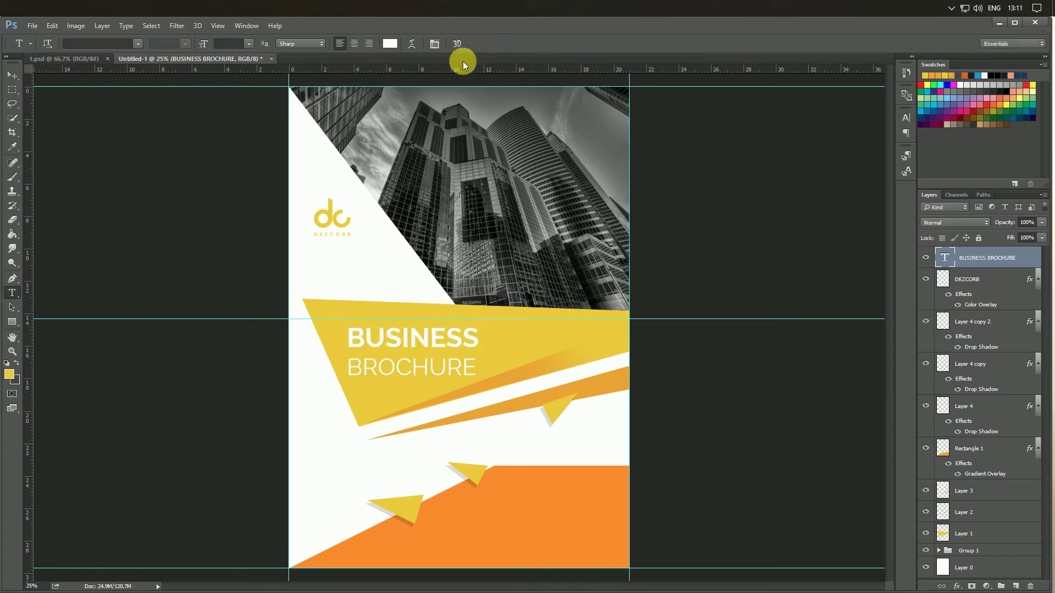
left_click(12, 75)
left_click_drag(423, 365, 424, 354)
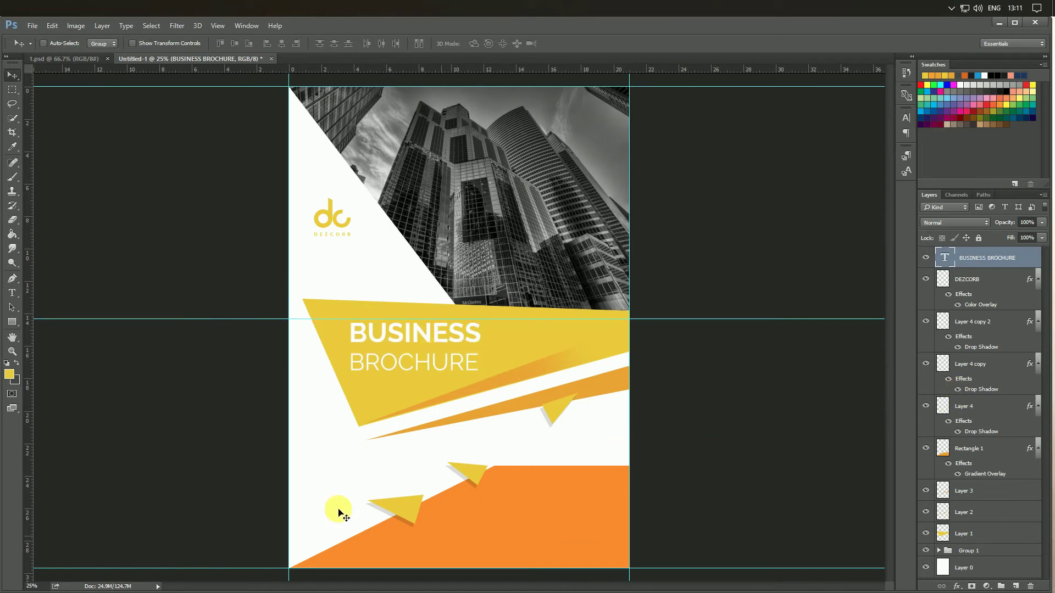
Add white bold 40 pt 'HEADLINE' text and position it on the lower-right orange band
left_click(12, 293)
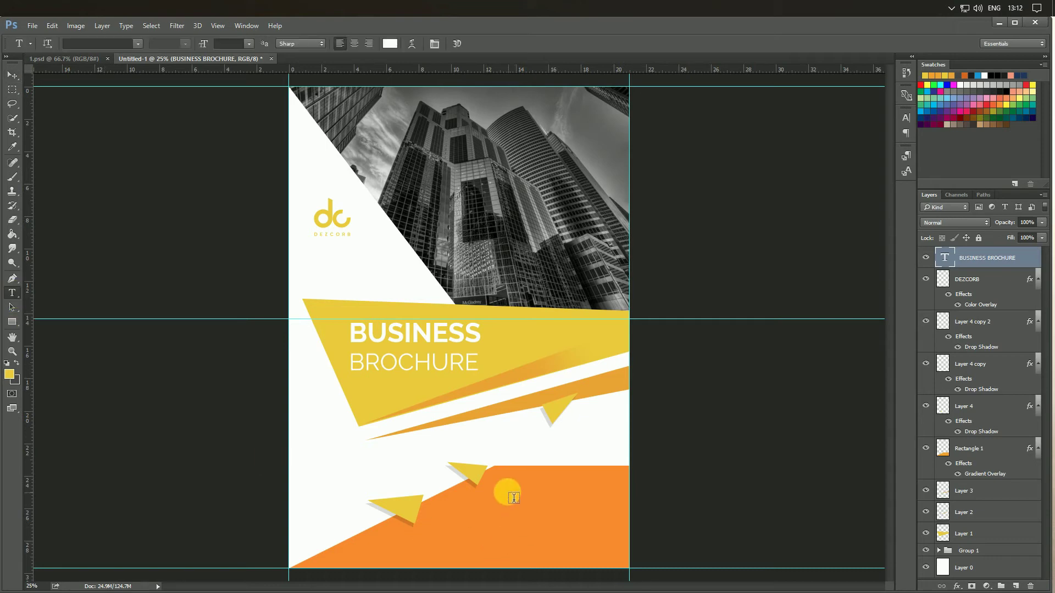
left_click(507, 492)
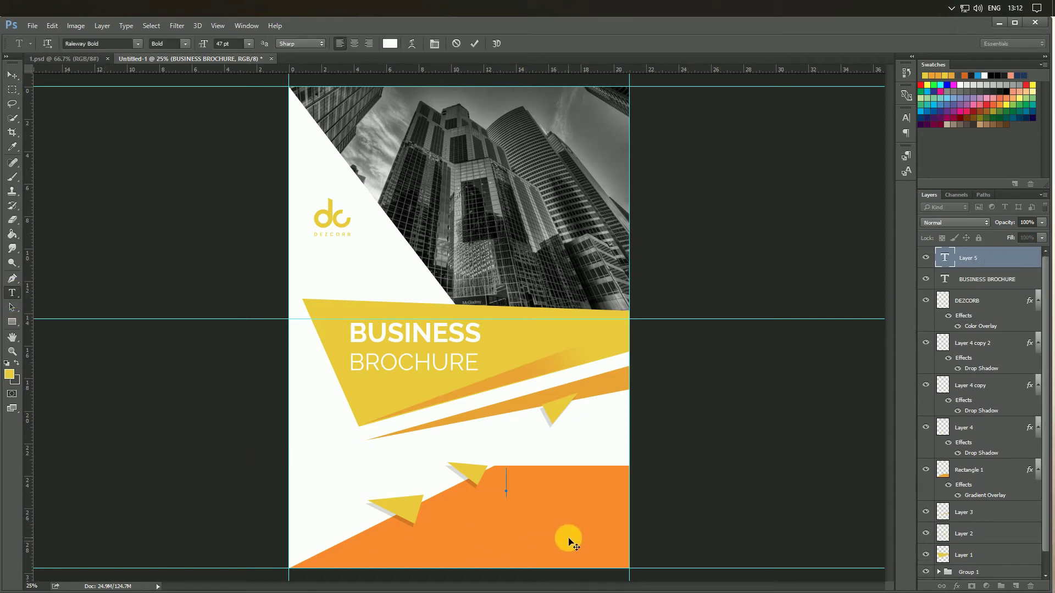
type("HEADLINE")
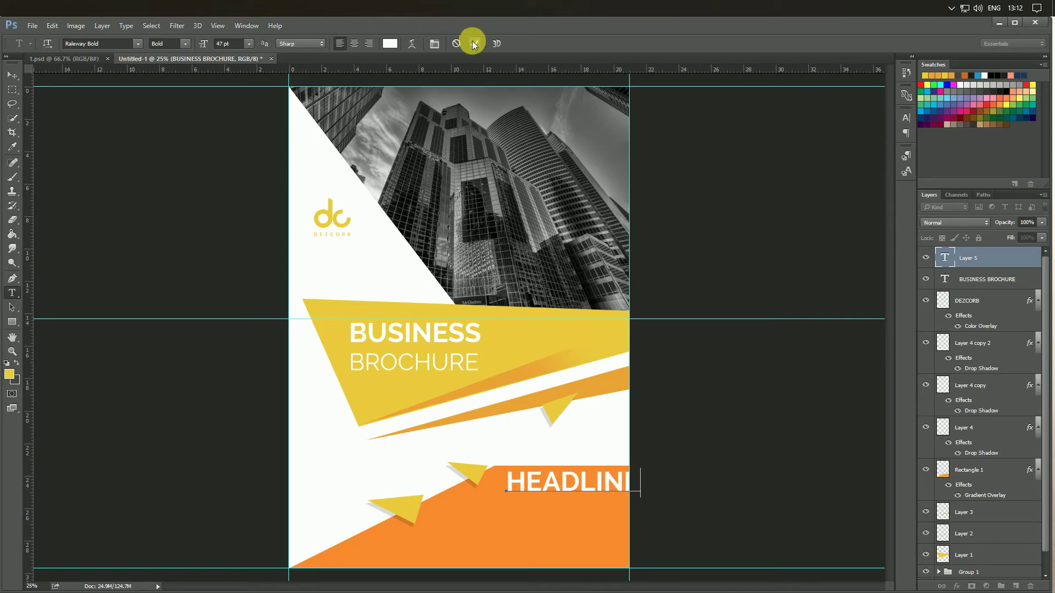
left_click(474, 43)
left_click(11, 81)
left_click_drag(540, 542, 520, 552)
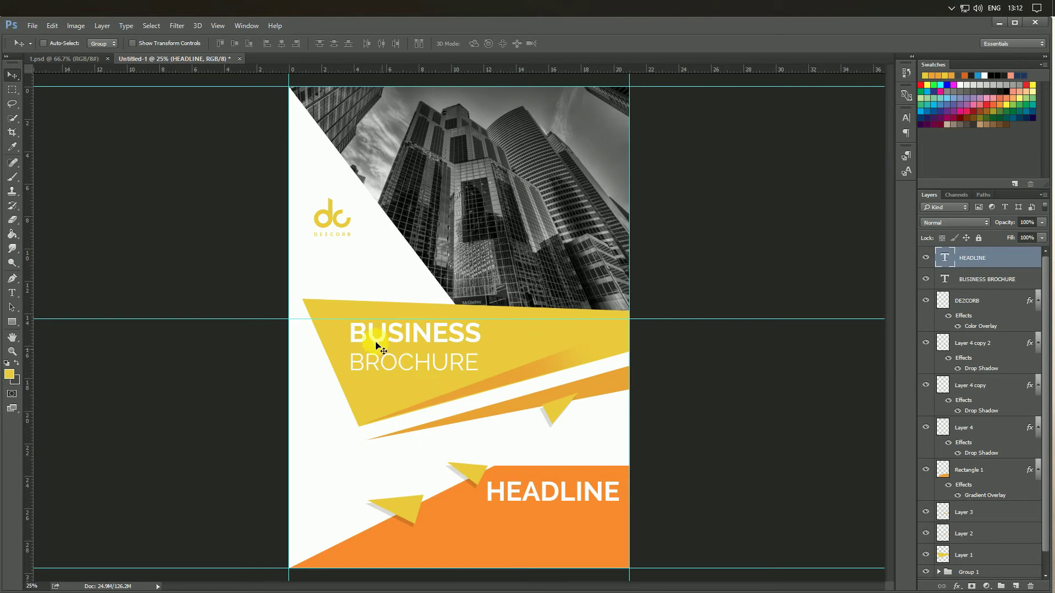
key("t")
left_click(234, 48)
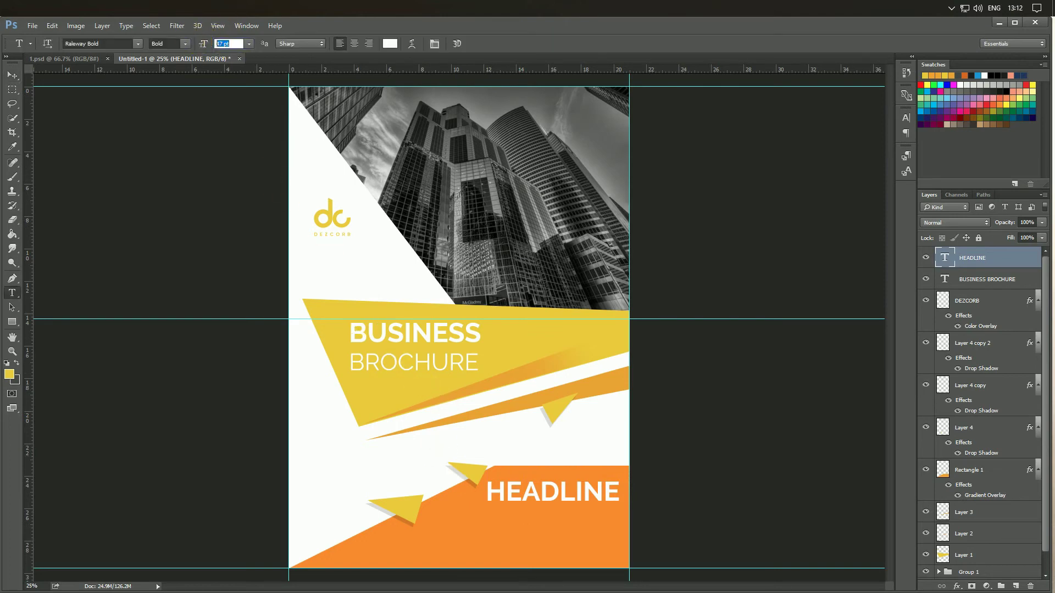
type("40")
key("Return")
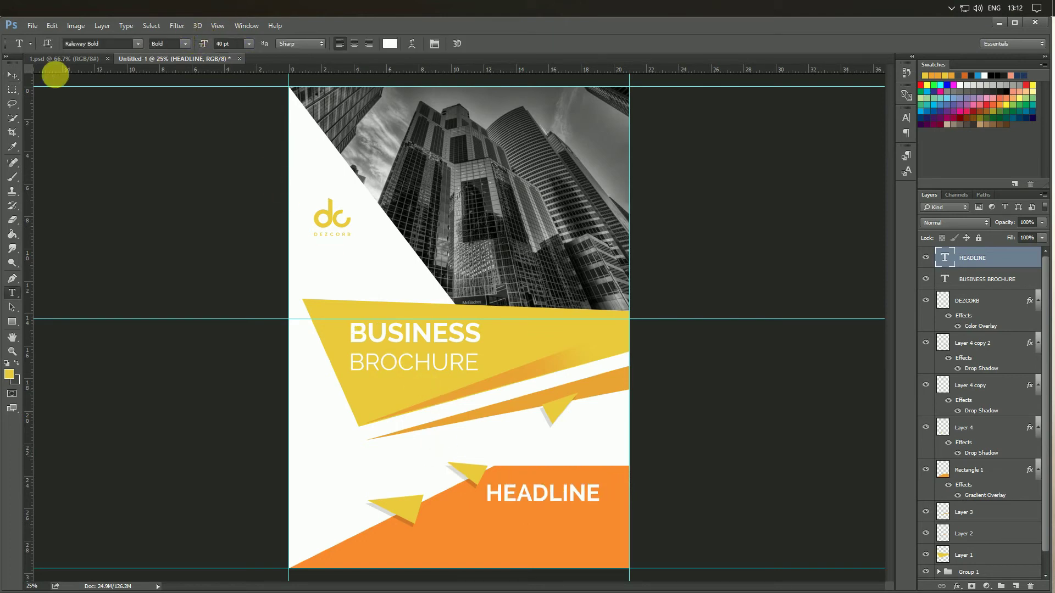
left_click(12, 74)
left_click_drag(537, 473, 559, 479)
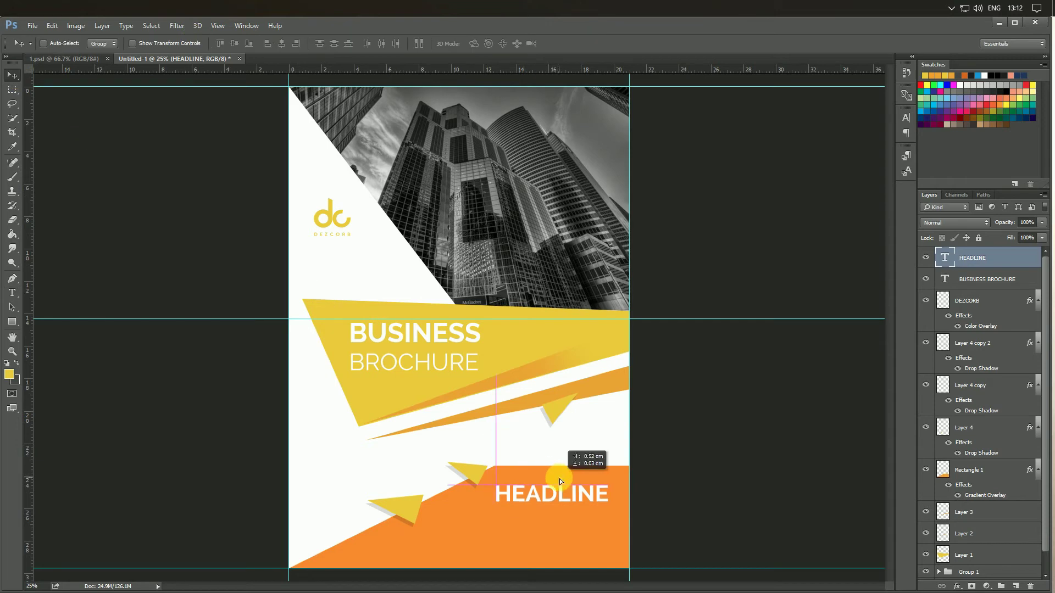
Switch to the ICONS folder and select dummytext.txt
left_click(12, 292)
left_click(250, 294)
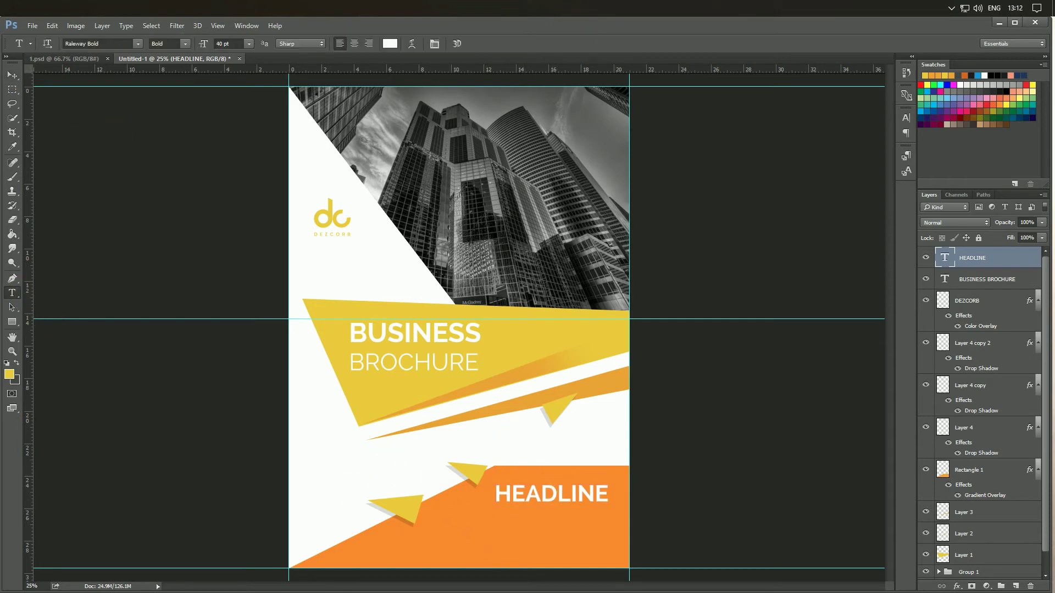
key("alt+Tab")
left_click(551, 300)
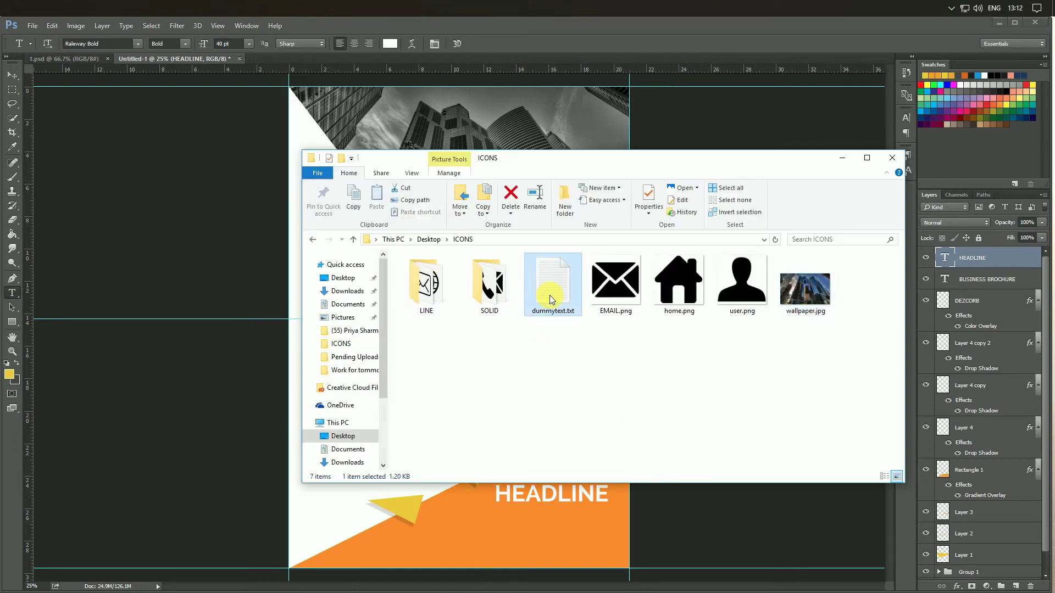
Open dummytext.txt, copy its first Lorem Ipsum paragraph, and return to Photoshop
double_click(551, 299)
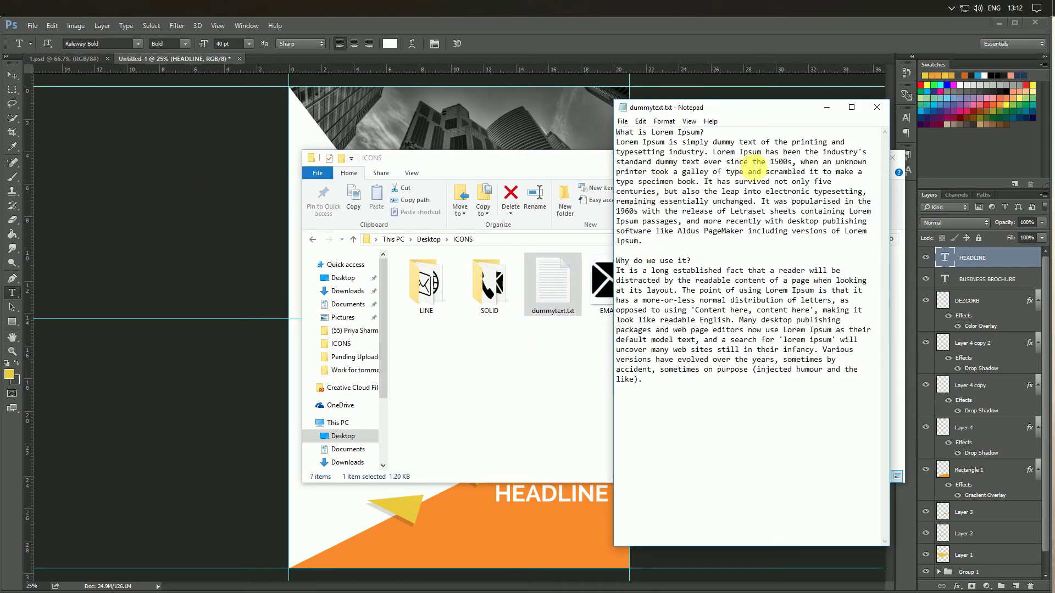
left_click_drag(705, 182, 618, 143)
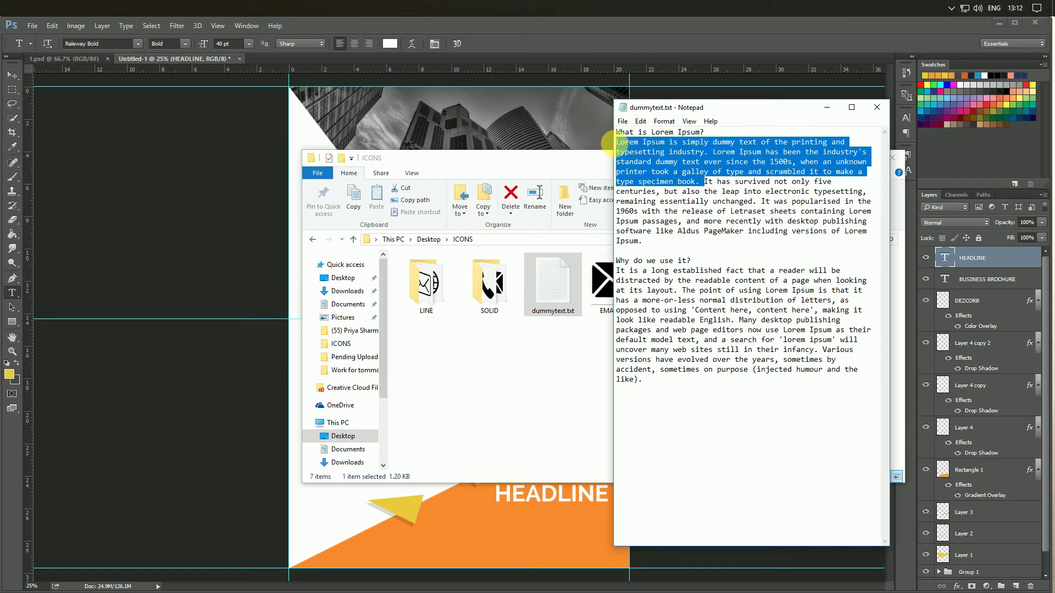
right_click(610, 144)
left_click(643, 174)
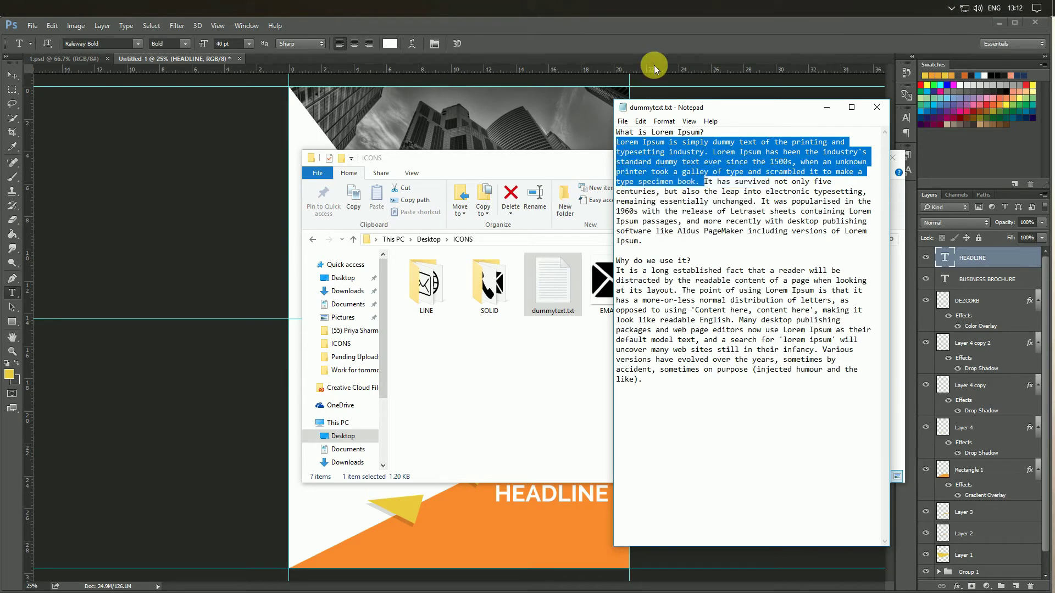
left_click(653, 74)
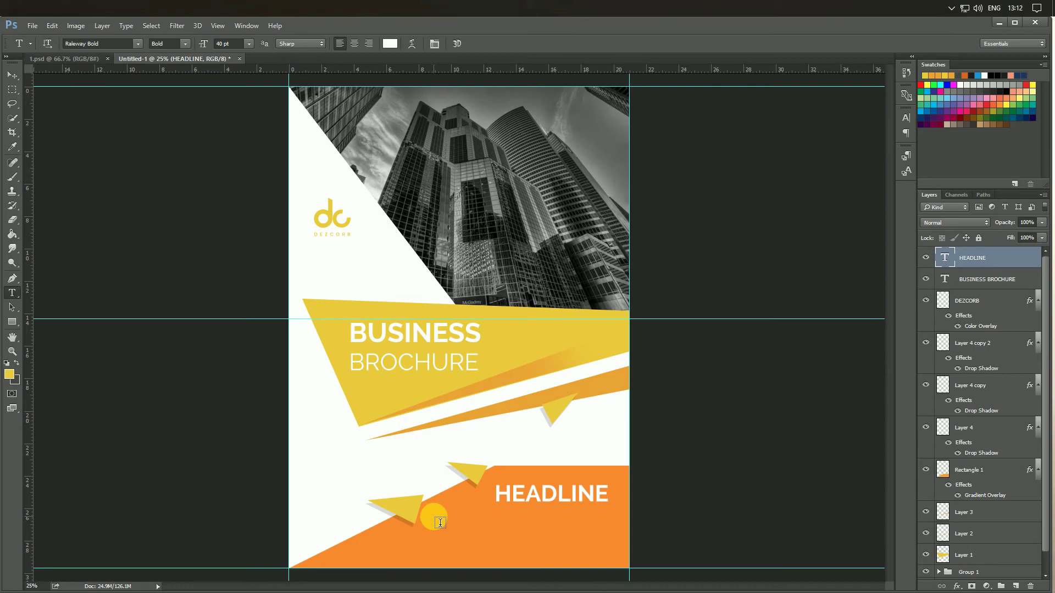
Paste the Lorem Ipsum paragraph into a text box on the orange band, set Regular 10 pt
left_click_drag(434, 520, 614, 561)
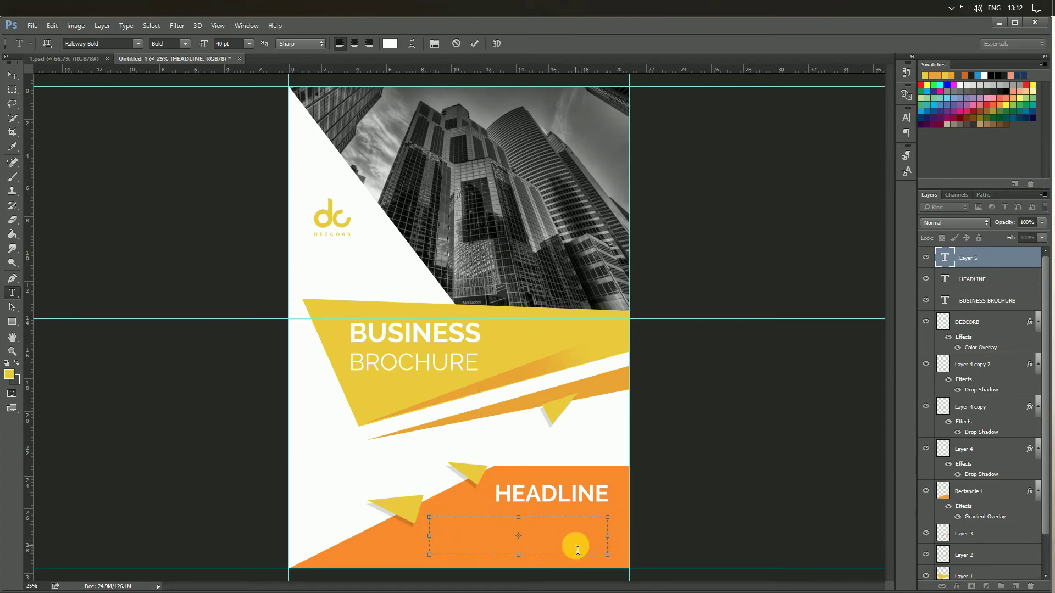
key("ctrl+v")
key("ctrl+a")
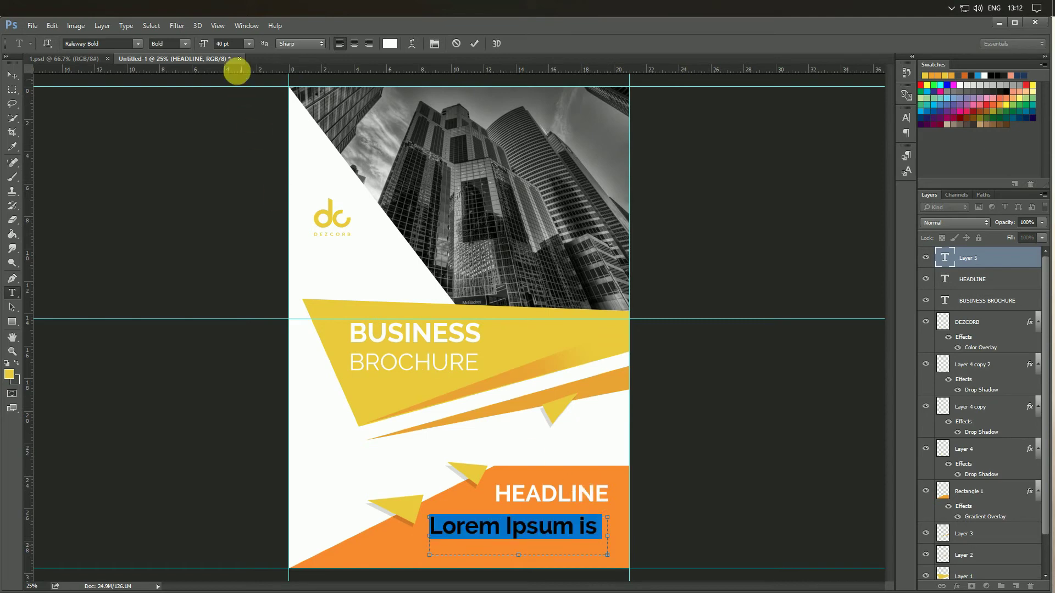
left_click(185, 44)
left_click(180, 76)
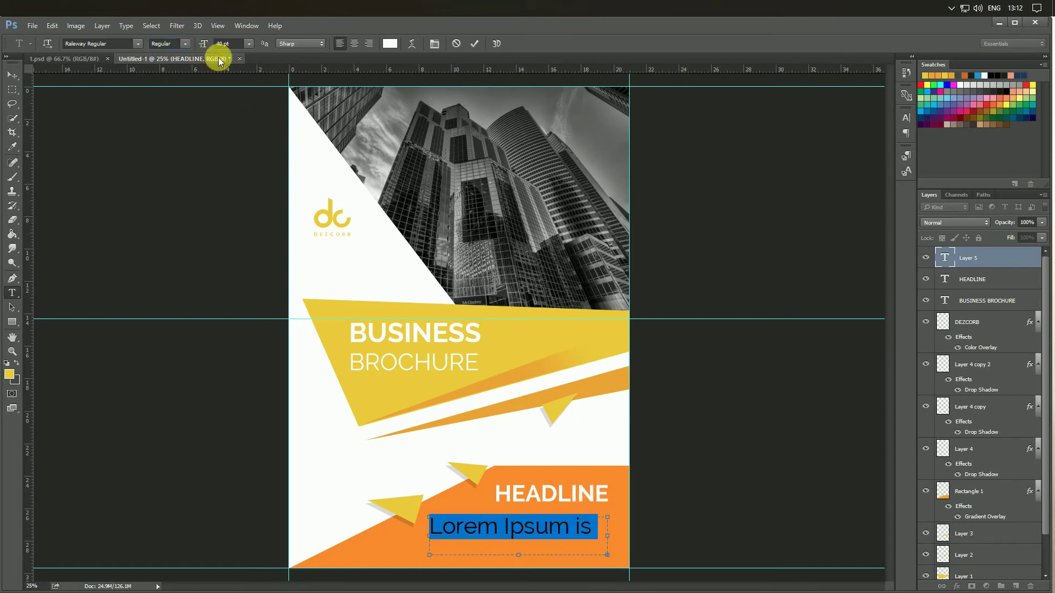
left_click(231, 44)
key("Down")
key("Down")
key("Down")
key("Down")
key("Down")
key("Down")
key("Down")
key("Down")
key("Down")
key("Down")
key("Down")
key("Down")
key("Down")
key("Down")
key("Down")
key("Down")
key("Down")
key("Down")
key("Down")
key("Down")
key("Down")
key("Down")
key("Down")
key("Down")
key("Down")
key("Down")
key("Down")
left_click(476, 44)
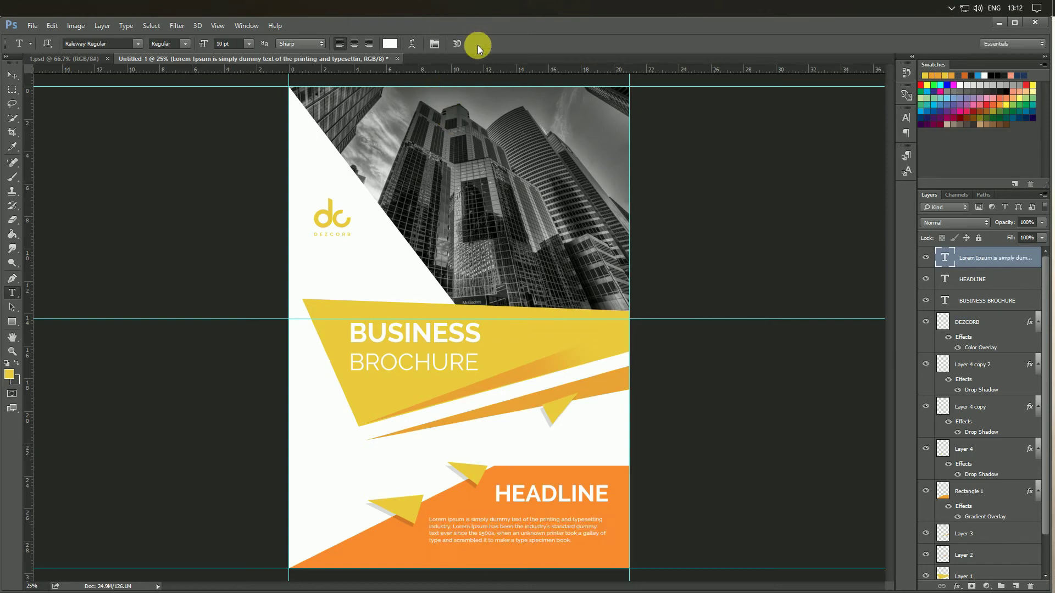
Move the paragraph up and right so it sits under HEADLINE
left_click(12, 75)
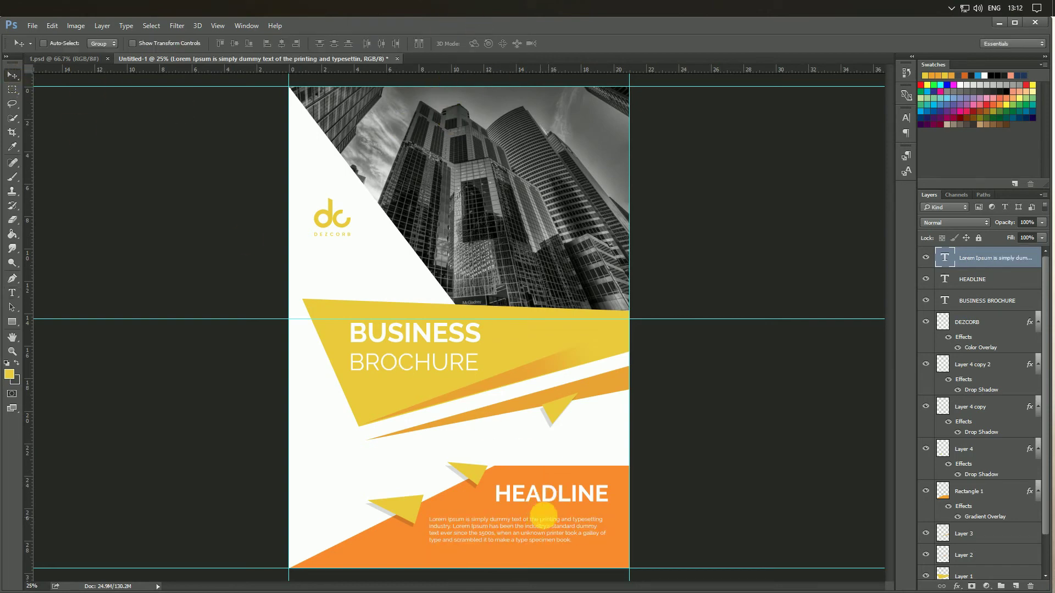
left_click_drag(542, 520, 549, 516)
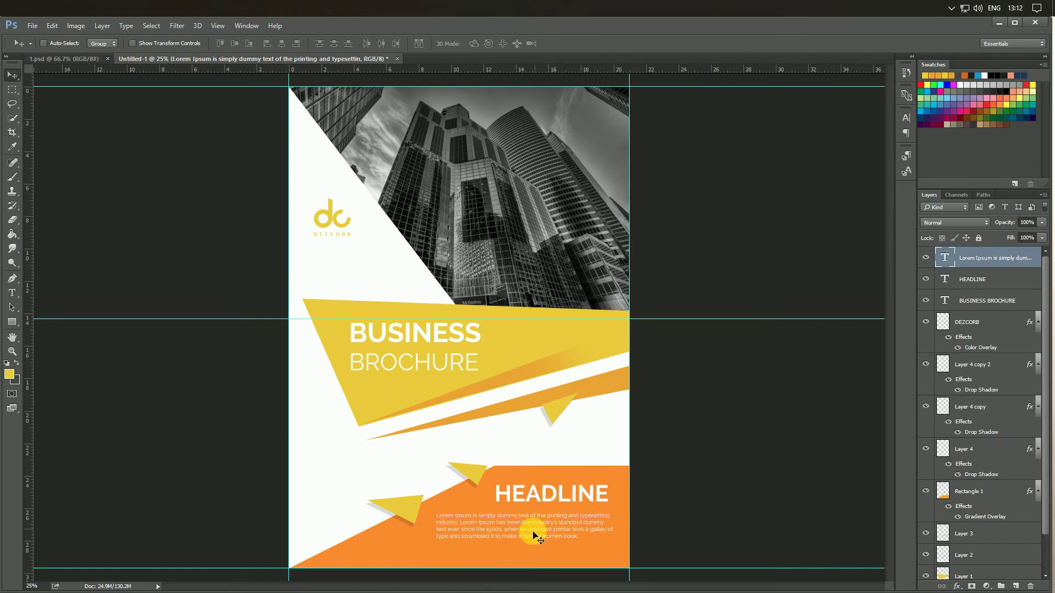
scroll(530, 541, "up", 2)
Place the EMAIL, home and user icon files onto the brochure
scroll(529, 539, "down", 2)
scroll(511, 537, "down", 1)
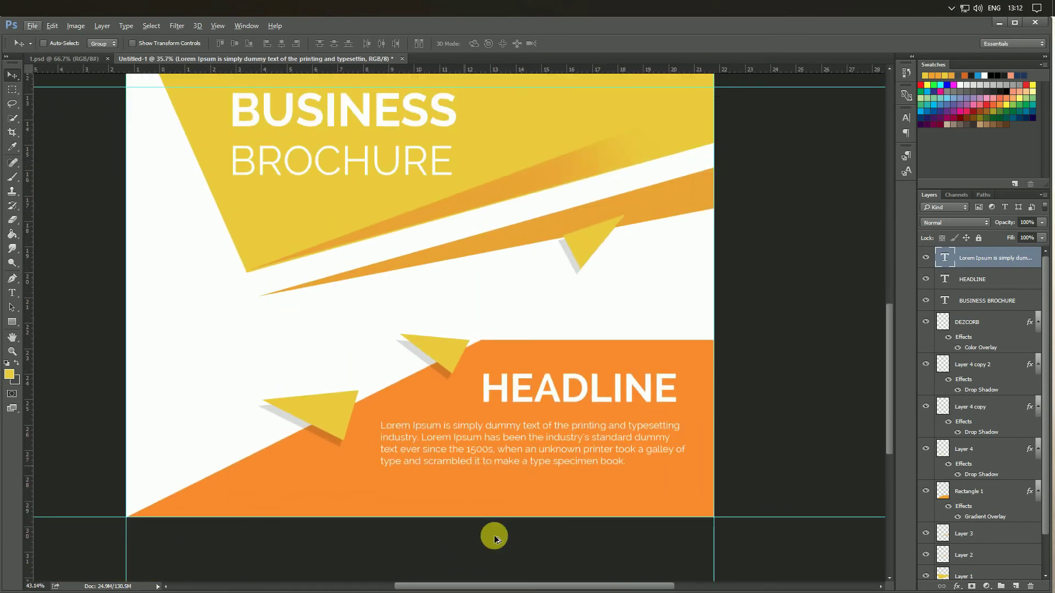
scroll(495, 537, "up", 2)
scroll(502, 500, "up", 1)
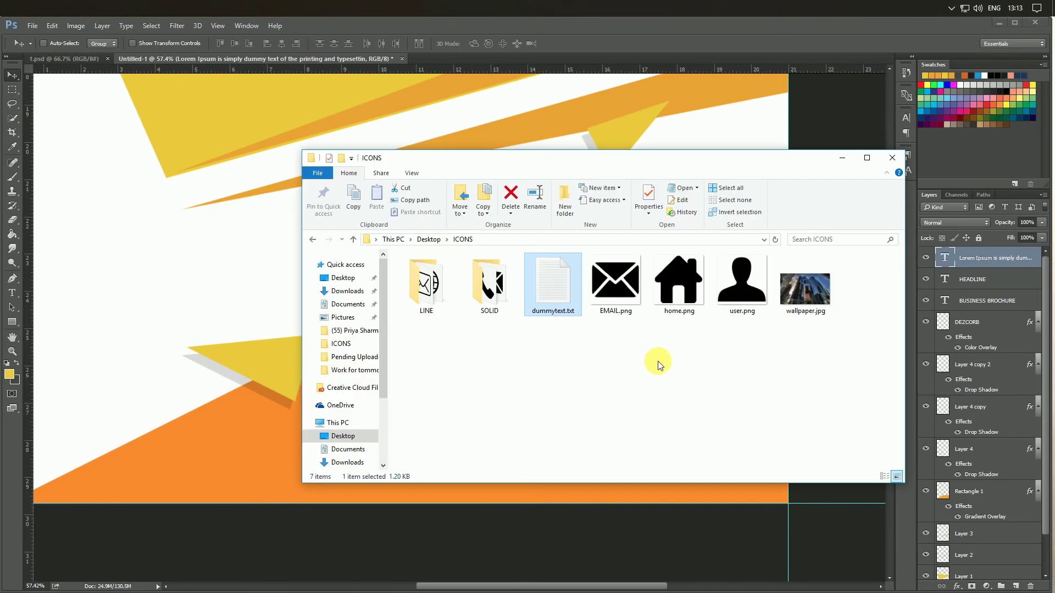
mouse_move(606, 342)
left_mouse_down()
mouse_move(744, 296)
mouse_move(259, 452)
left_mouse_up()
left_click(744, 296)
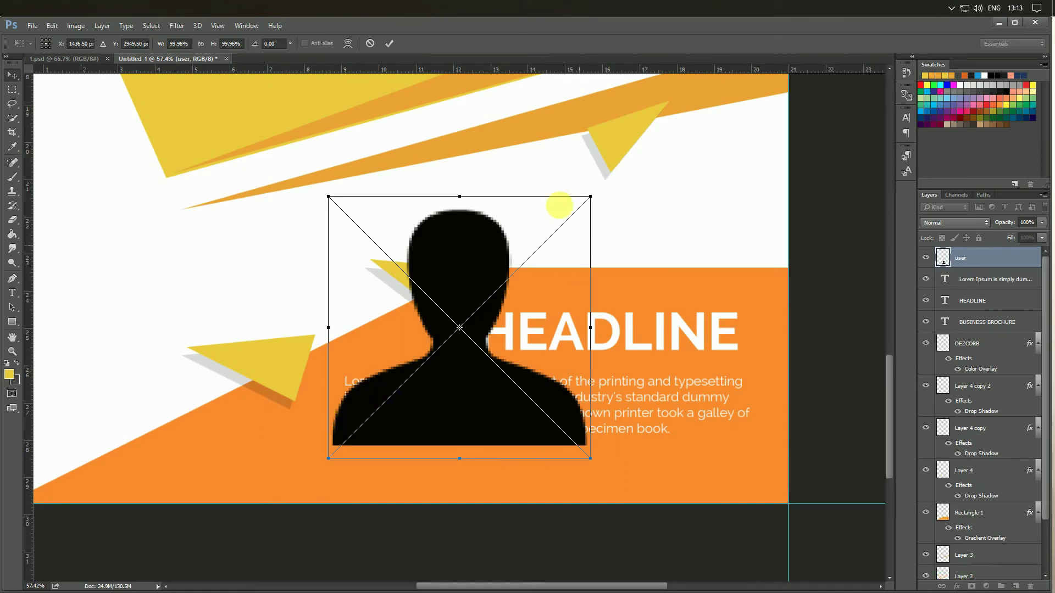
key("Return")
key("Return")
key("Return")
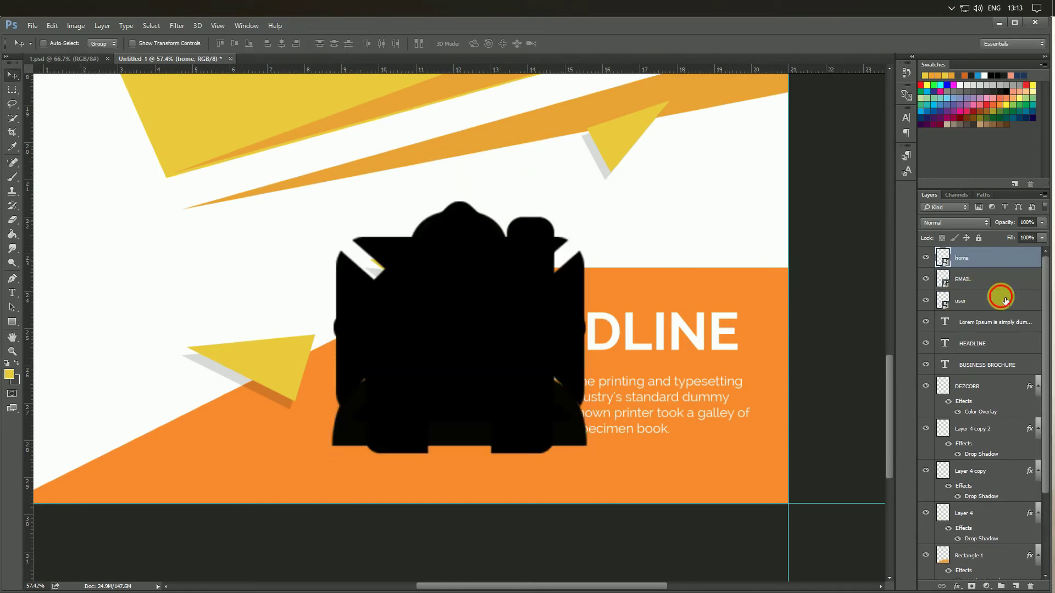
Scale the three icons down to about 12% and move them below the body text
left_click(991, 301, "shift")
left_click(53, 26)
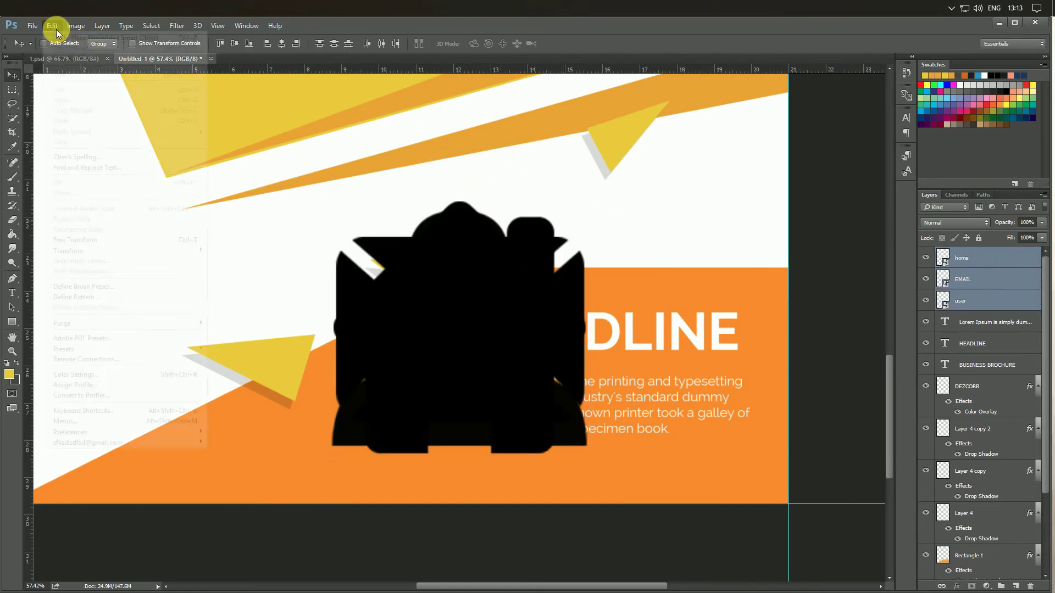
left_click(109, 242)
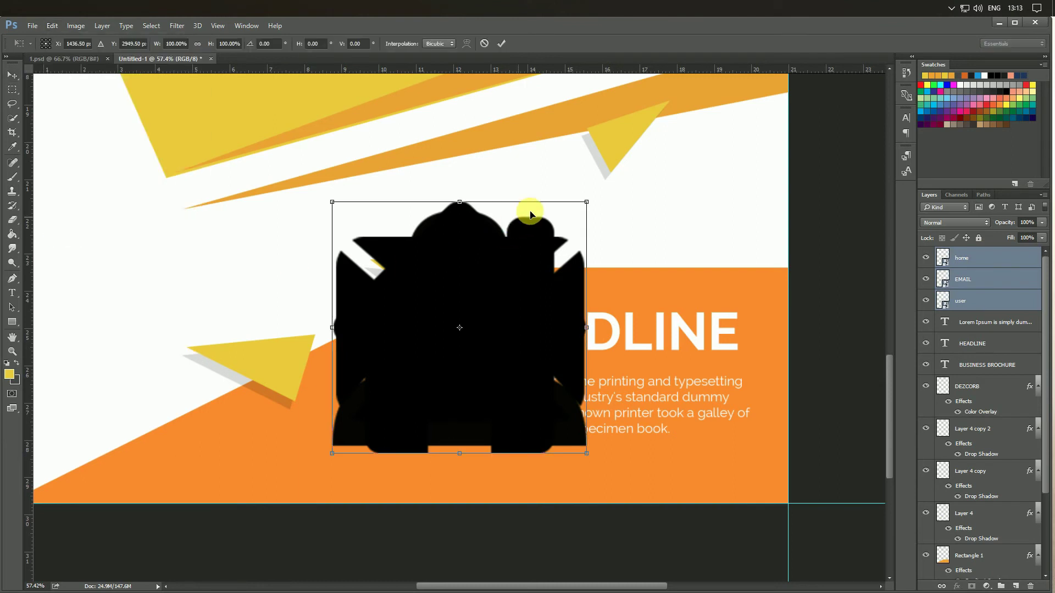
left_click_drag(587, 203, 439, 270)
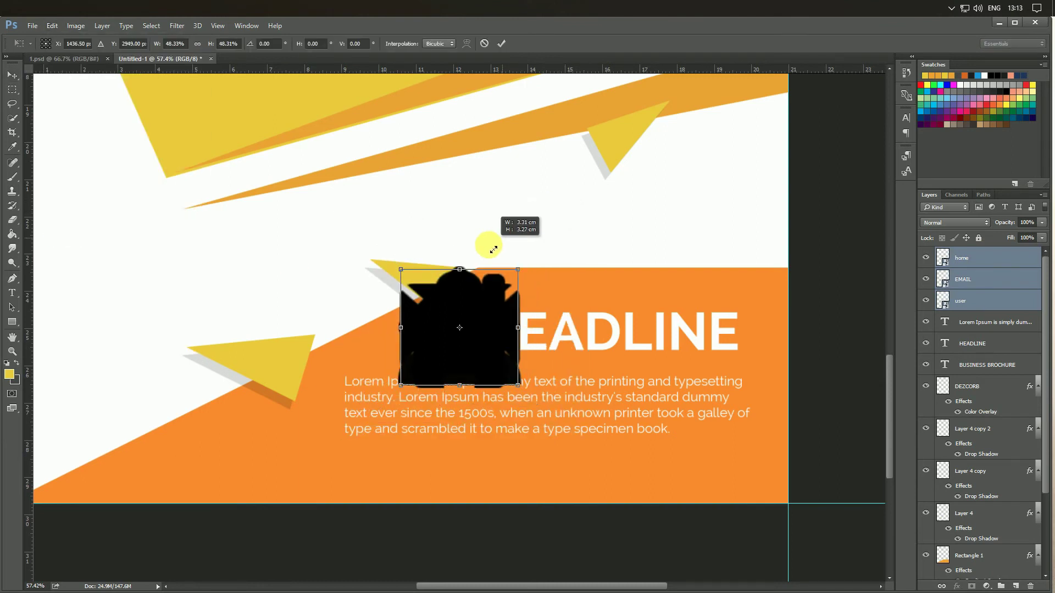
left_click_drag(439, 270, 434, 271)
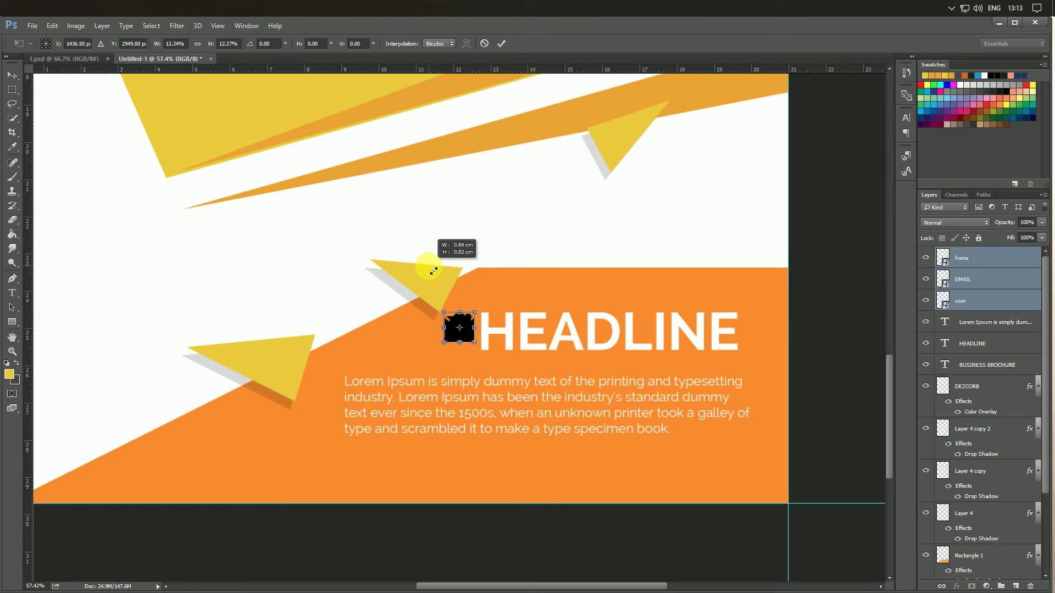
left_click(501, 43)
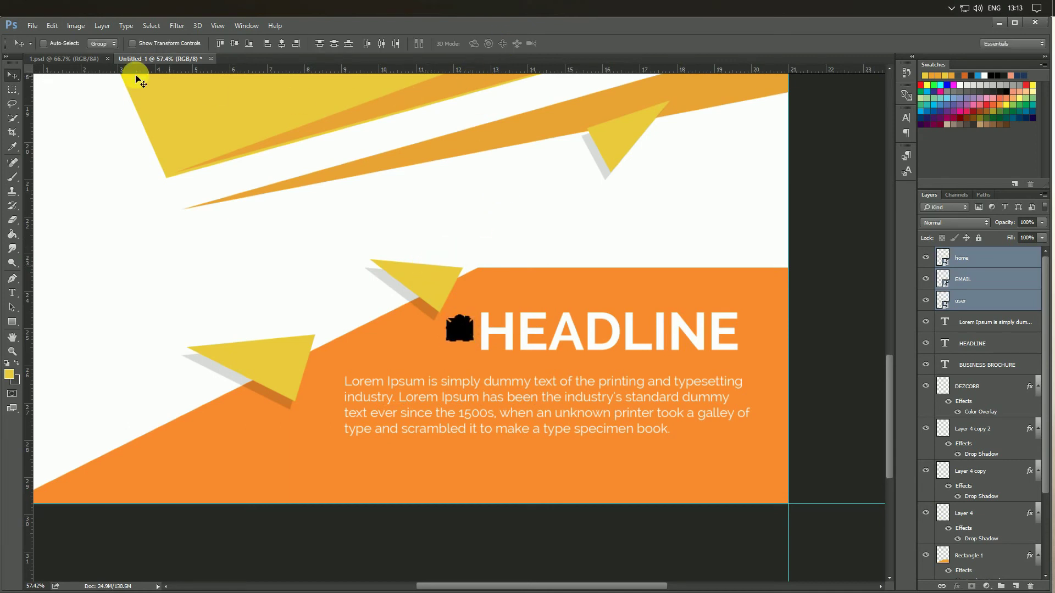
left_click_drag(416, 301, 383, 482)
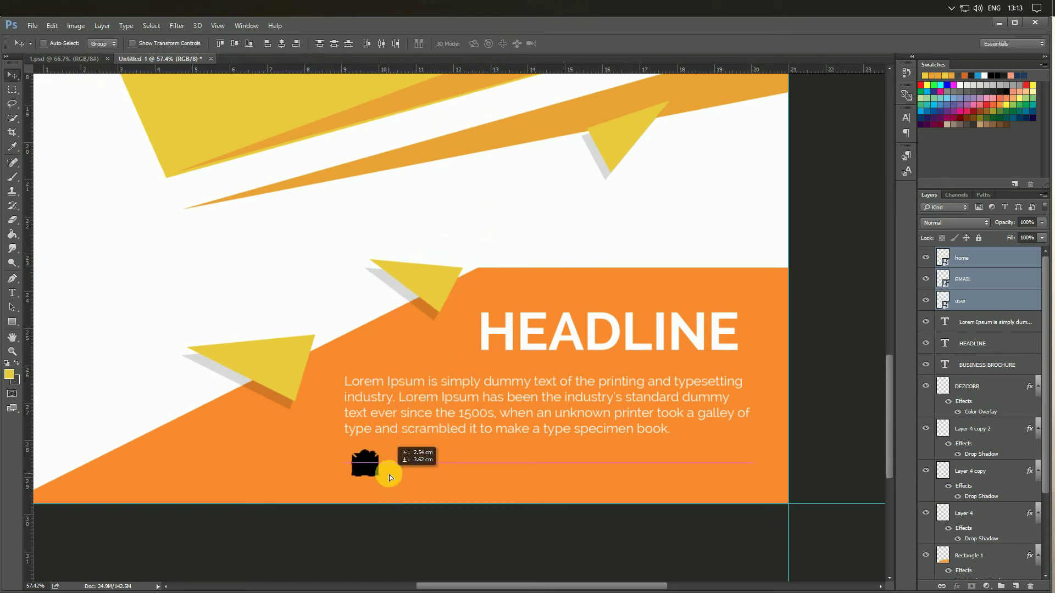
Spread the house and person icons out to the right of the envelope in a row
left_click(974, 285)
left_click(974, 256)
left_click_drag(416, 454, 551, 453)
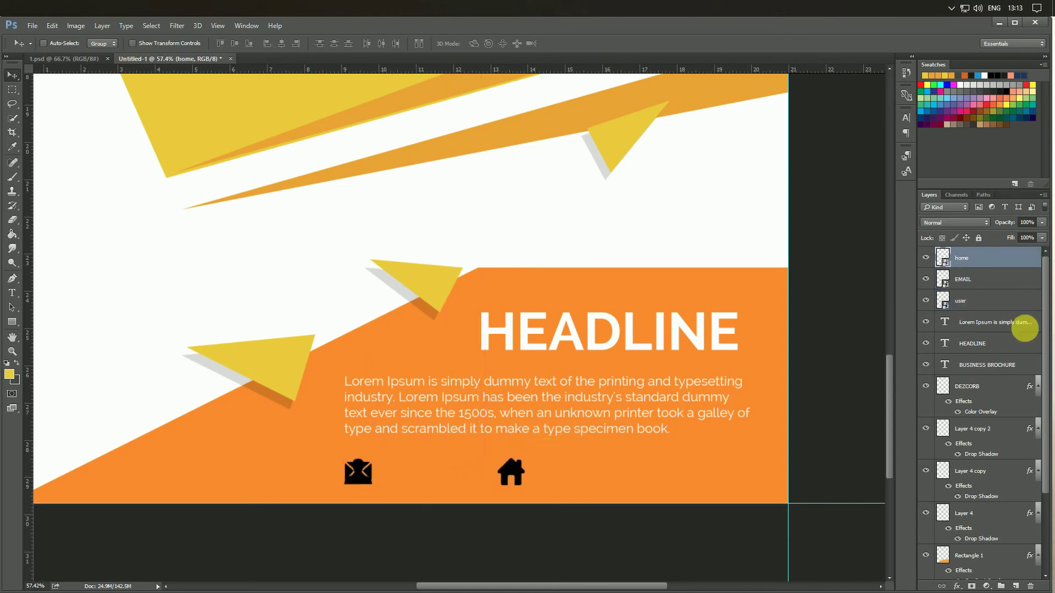
left_click(983, 301)
left_click_drag(341, 407, 635, 422)
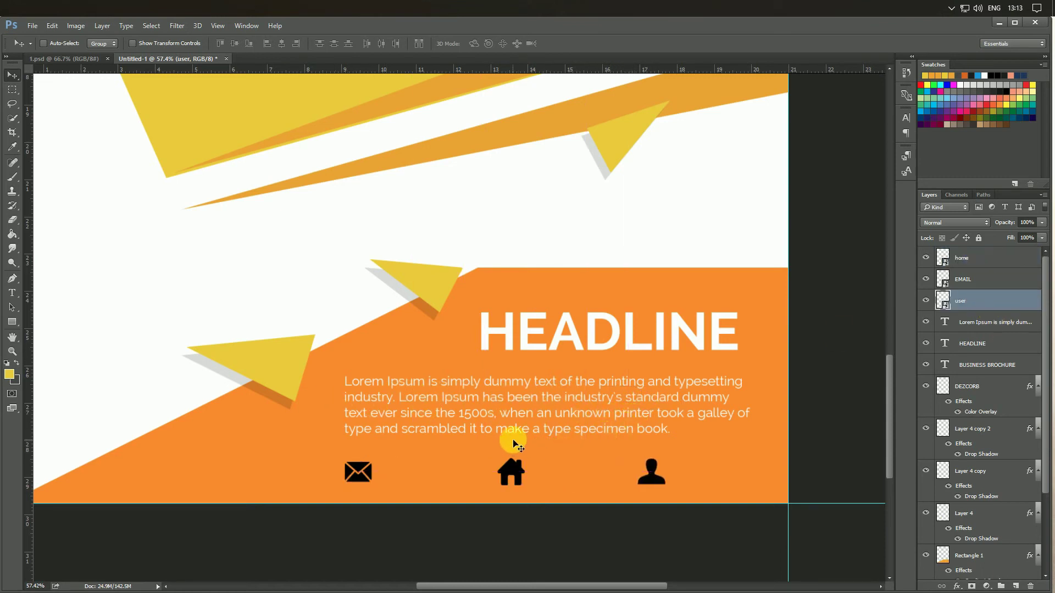
Scale all three icons down slightly more
left_click(967, 258, "shift")
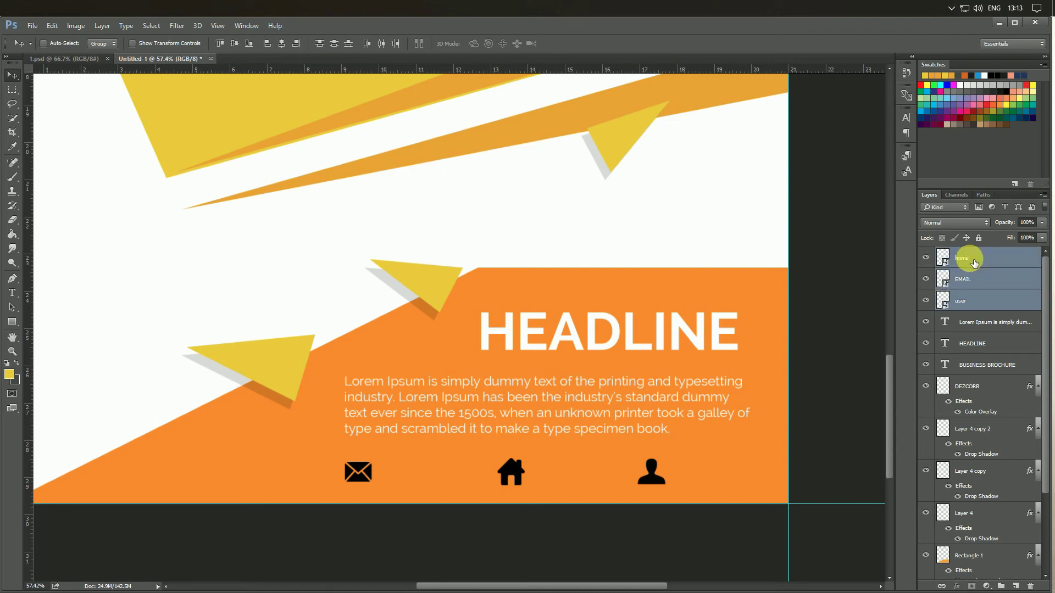
key("ctrl+t")
mouse_move(666, 476)
left_mouse_down()
mouse_move(628, 470)
mouse_move(610, 487)
left_mouse_up()
key("Return")
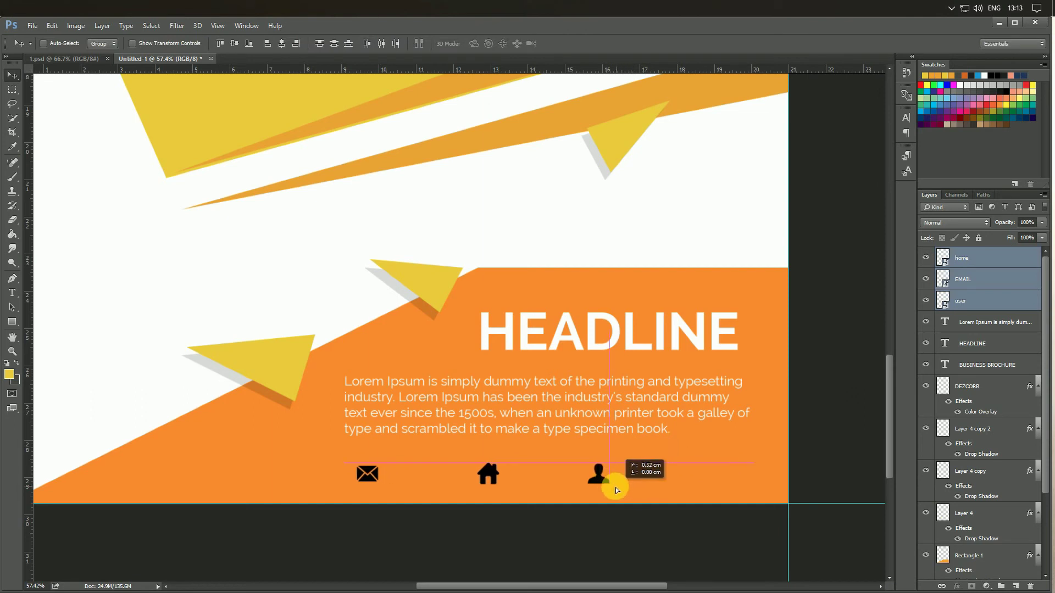
Type a sample e-mail address beside the envelope icon and size it to 7 pt
key("t")
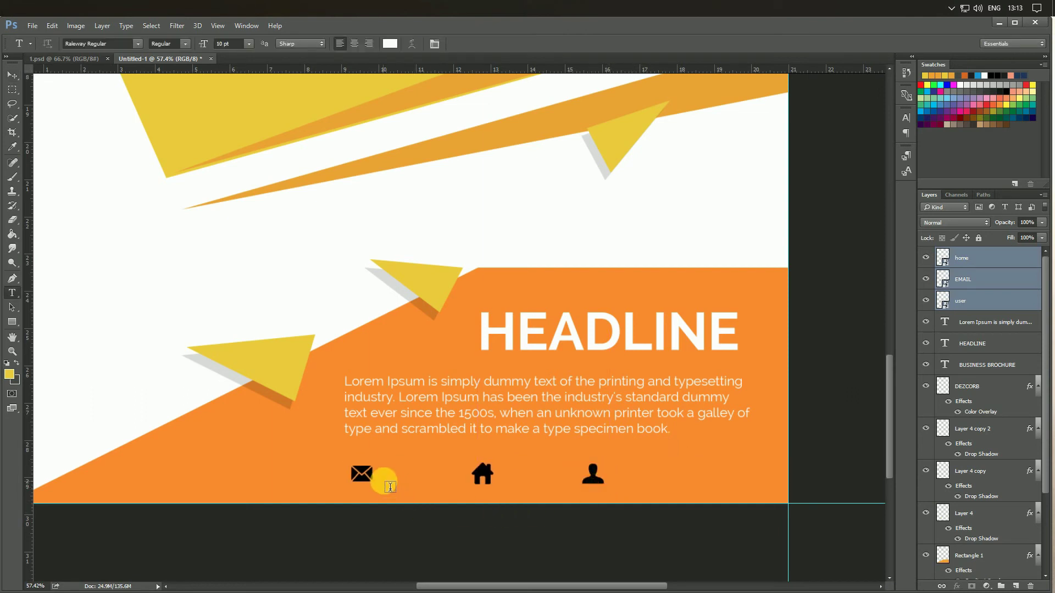
left_click(390, 486)
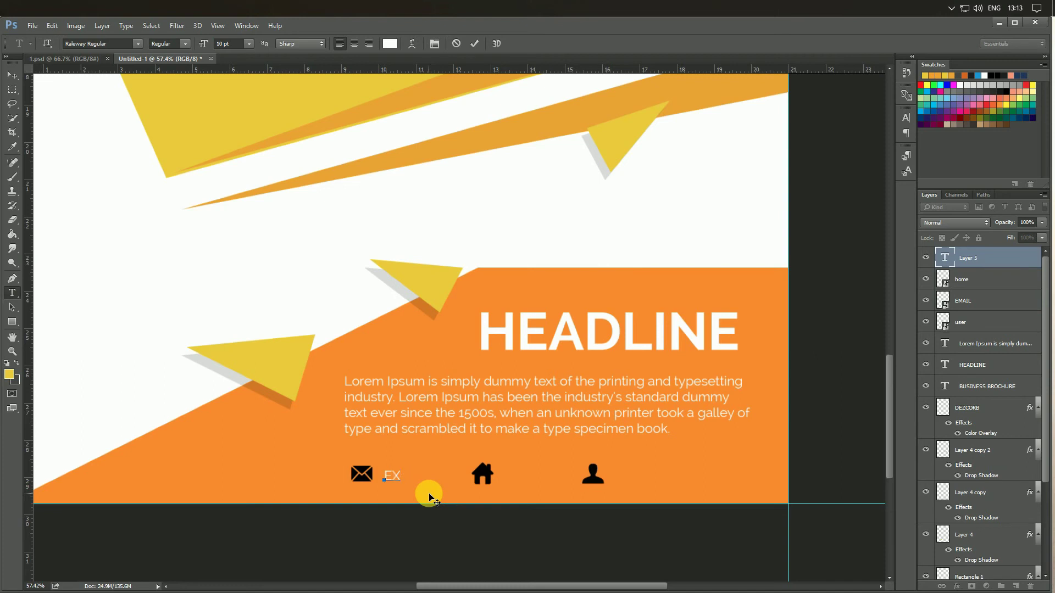
key("BackSpace")
key("BackSpace")
key("Caps_Lock")
type("xample@email.com")
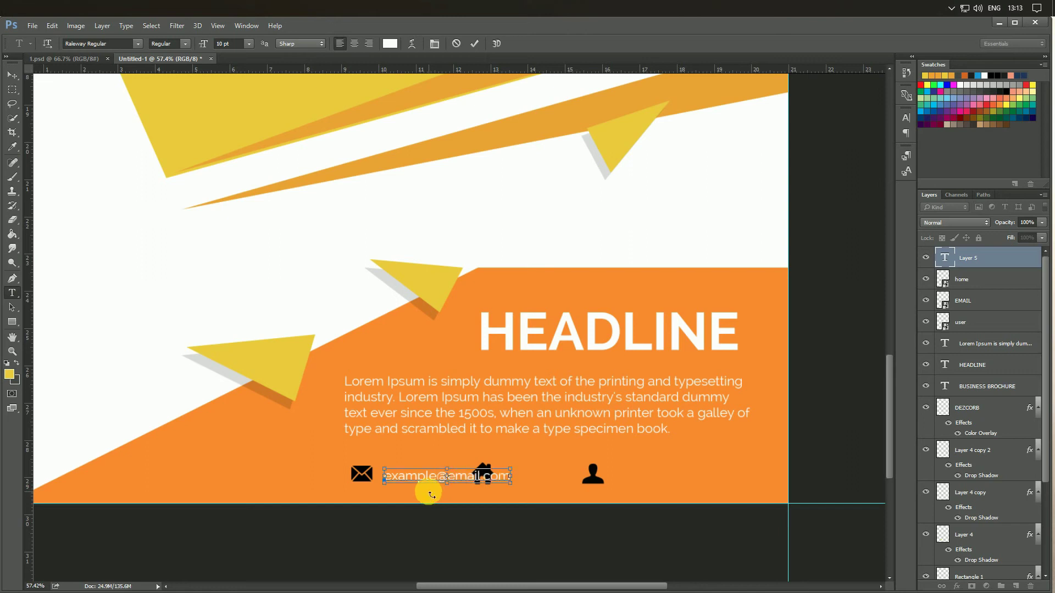
key("ctrl+a")
key("Down")
key("Down")
key("Down")
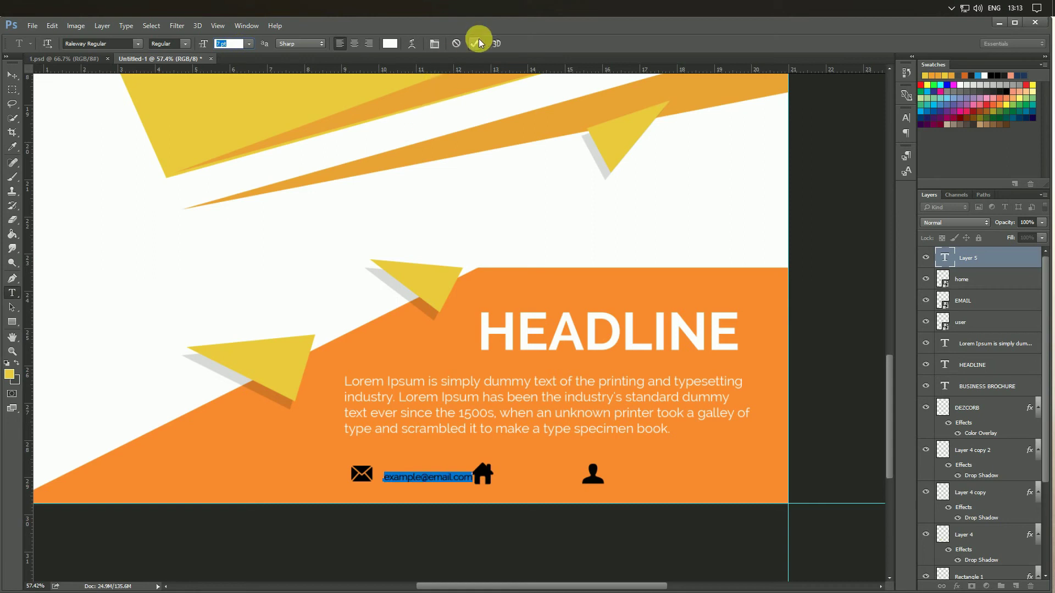
left_click(476, 44)
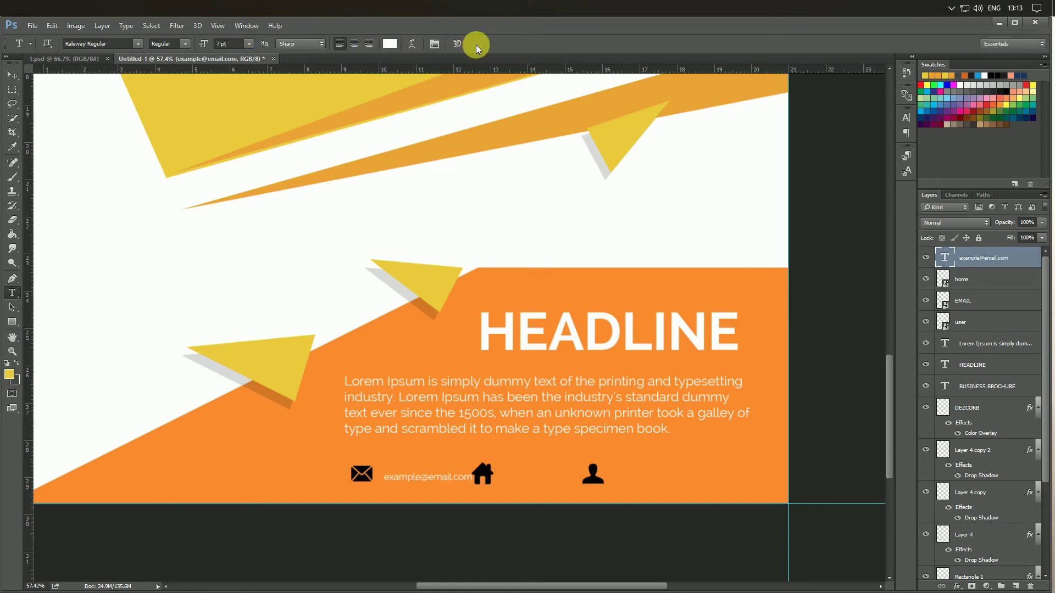
Shift the house icon slightly to the right
key("v")
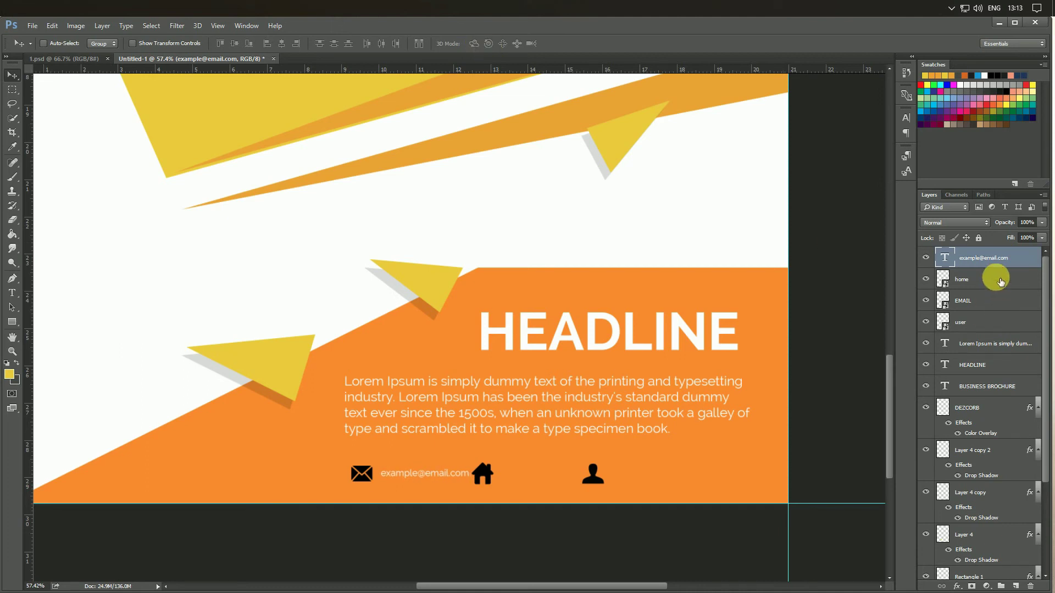
left_click(963, 279)
left_click_drag(508, 449, 544, 450)
Duplicate the e-mail text, move it beside the house icon and retype it as India
right_click(997, 261)
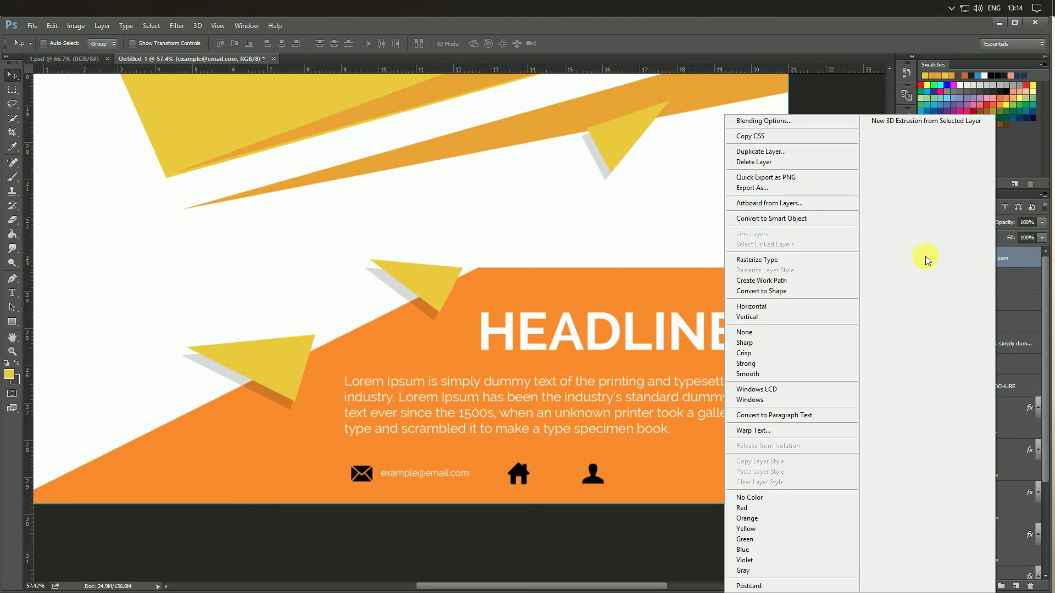
left_click(784, 152)
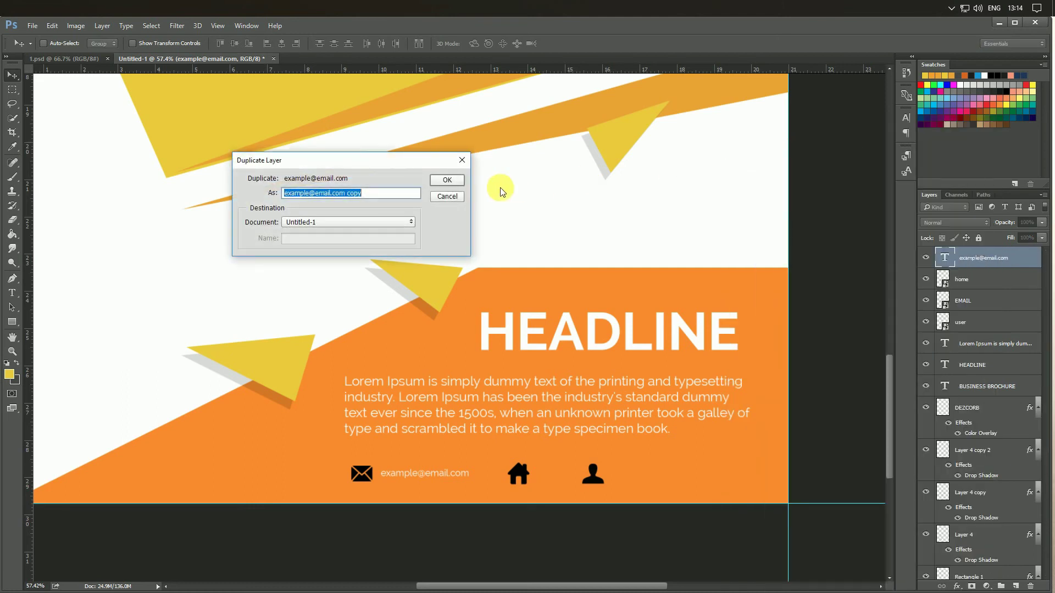
left_click(447, 181)
left_click_drag(462, 486, 603, 481)
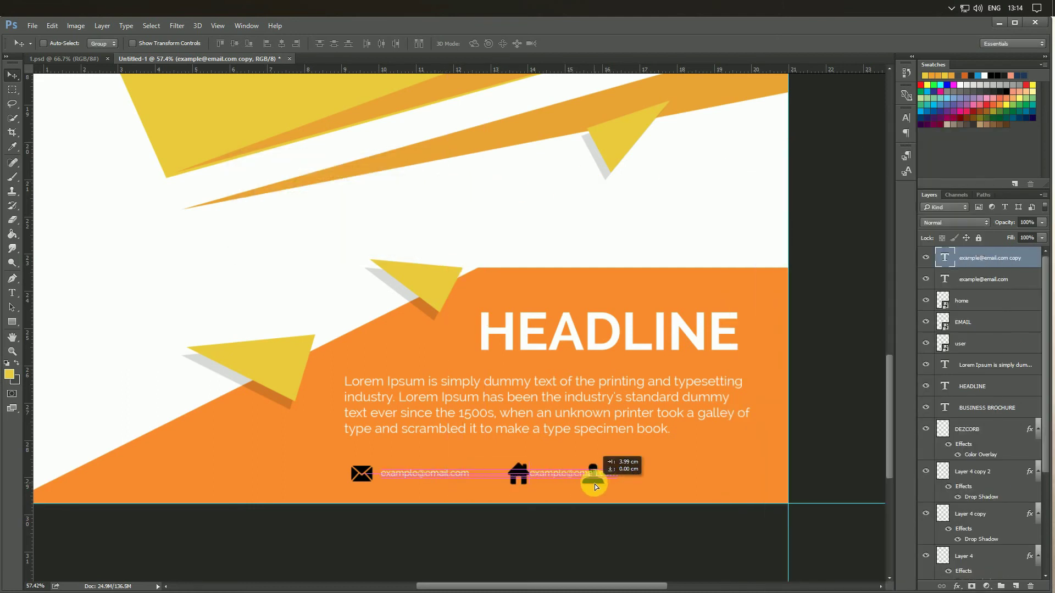
key("t")
left_click(606, 480)
key("ctrl+a")
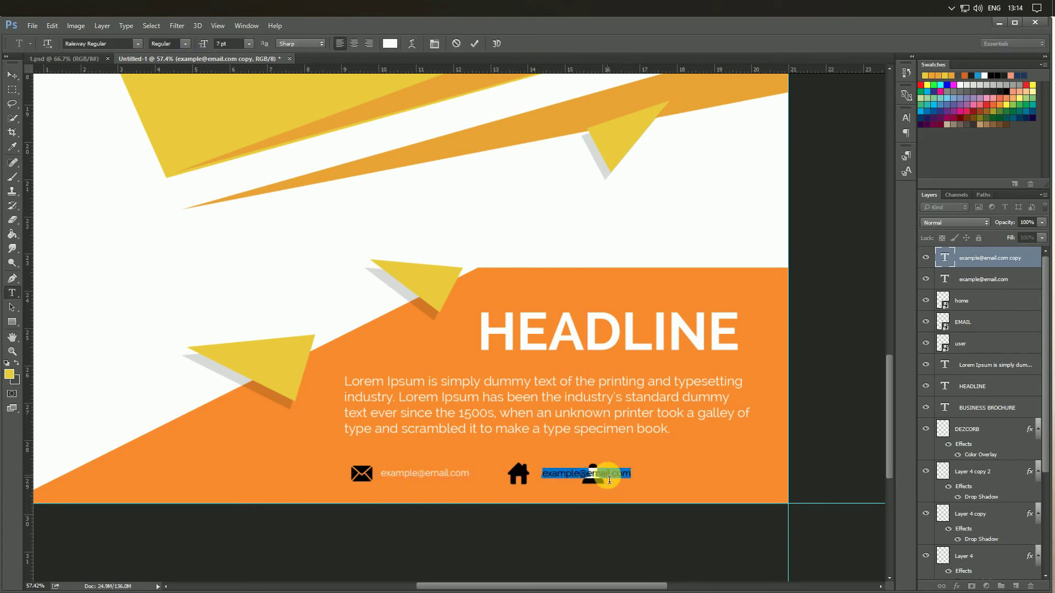
type("India")
key("ctrl+Return")
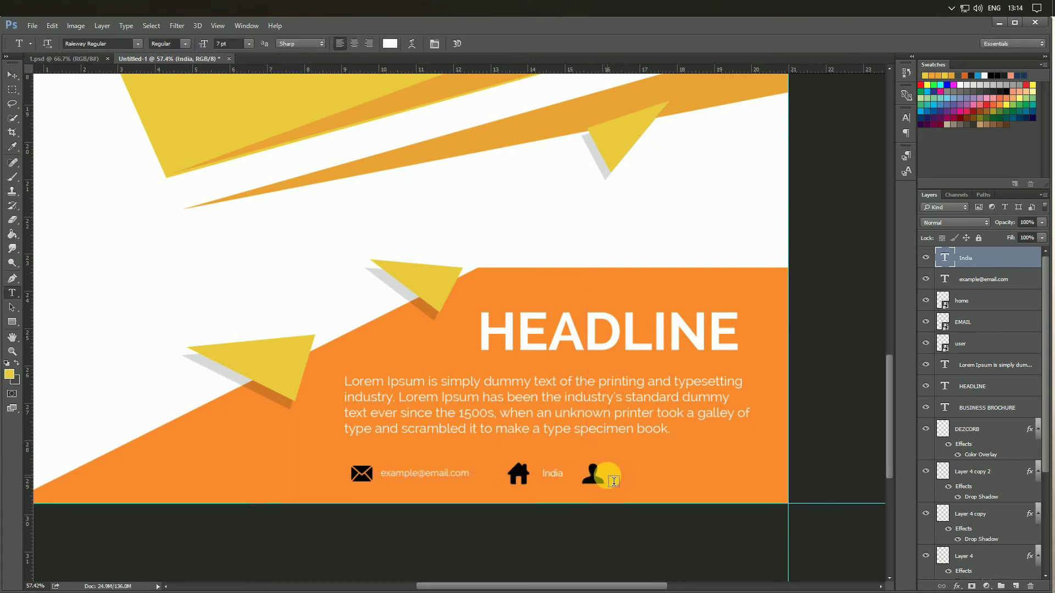
Nudge the person icon slightly to the right
left_click(966, 344)
key("v")
left_click_drag(628, 482, 669, 482)
Duplicate the India label beside the person icon and replace it with a contact name
right_click(999, 264)
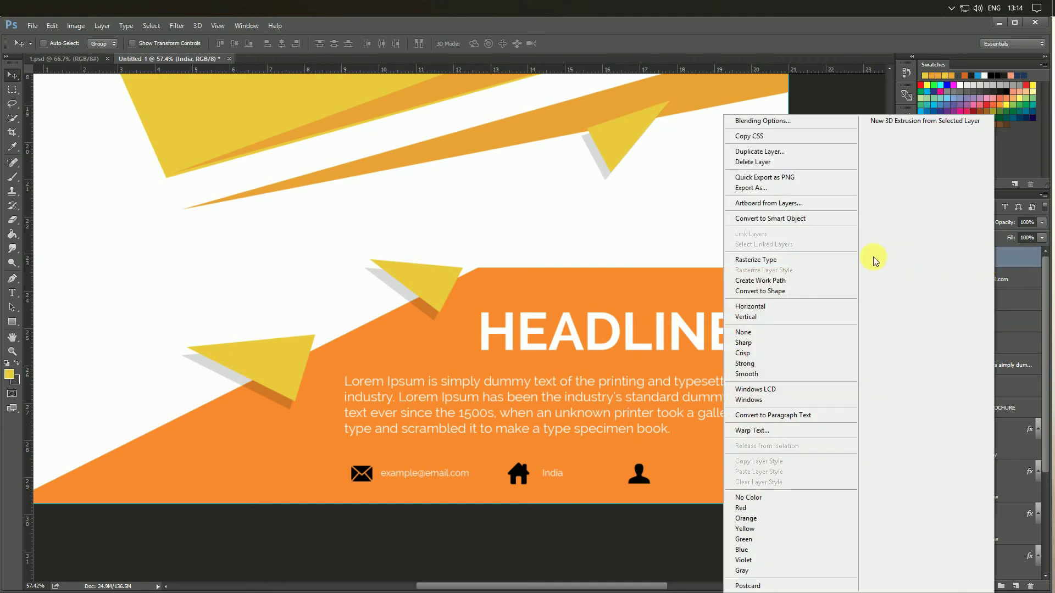
left_click(809, 153)
left_click(447, 181)
left_click_drag(696, 451, 814, 451)
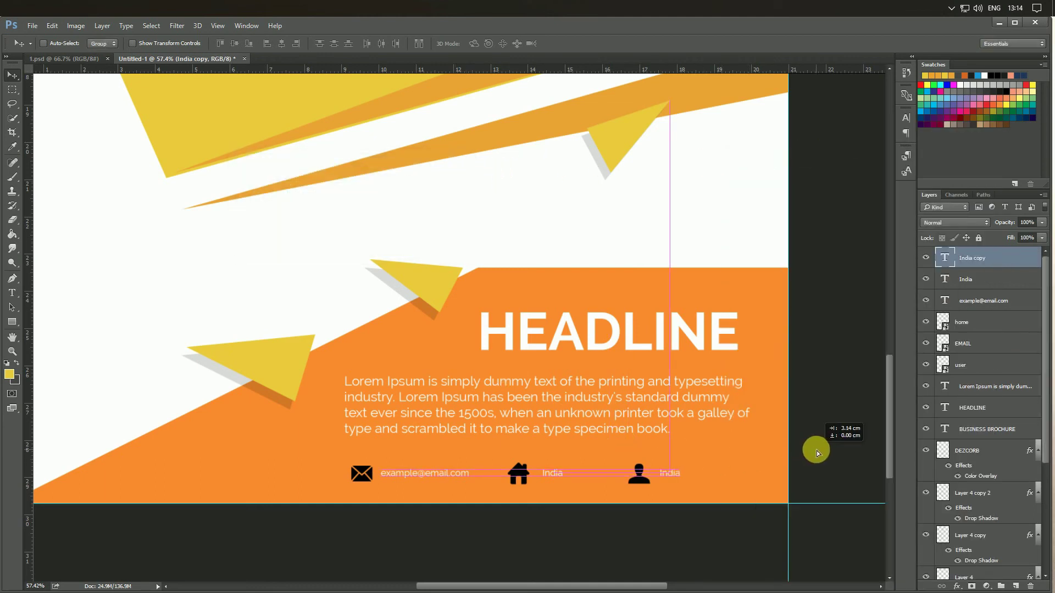
left_click_drag(816, 450, 820, 450)
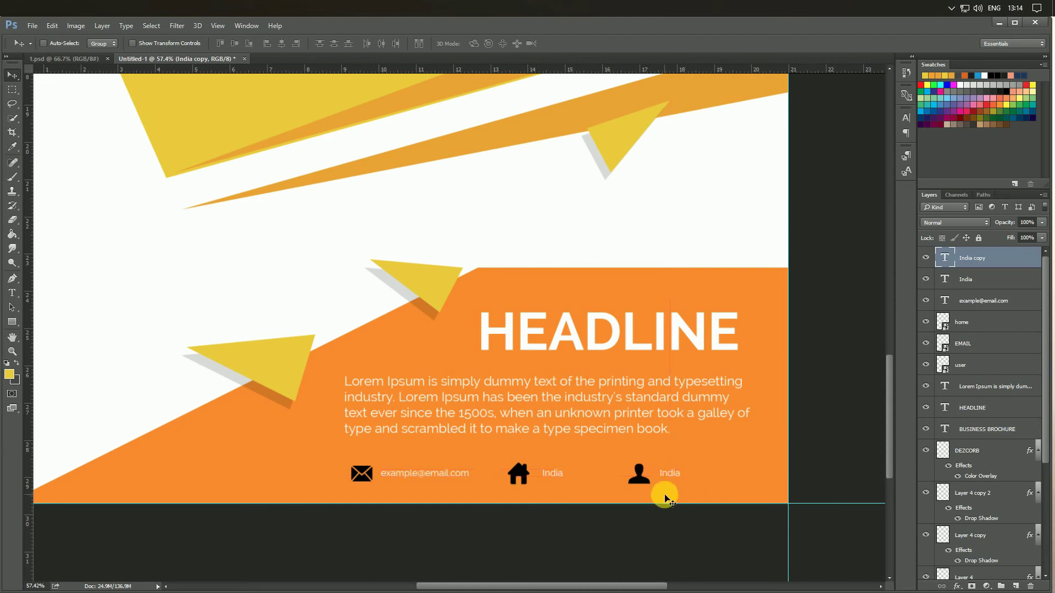
key("t")
double_click(677, 480)
type("Rohit Dezcorb")
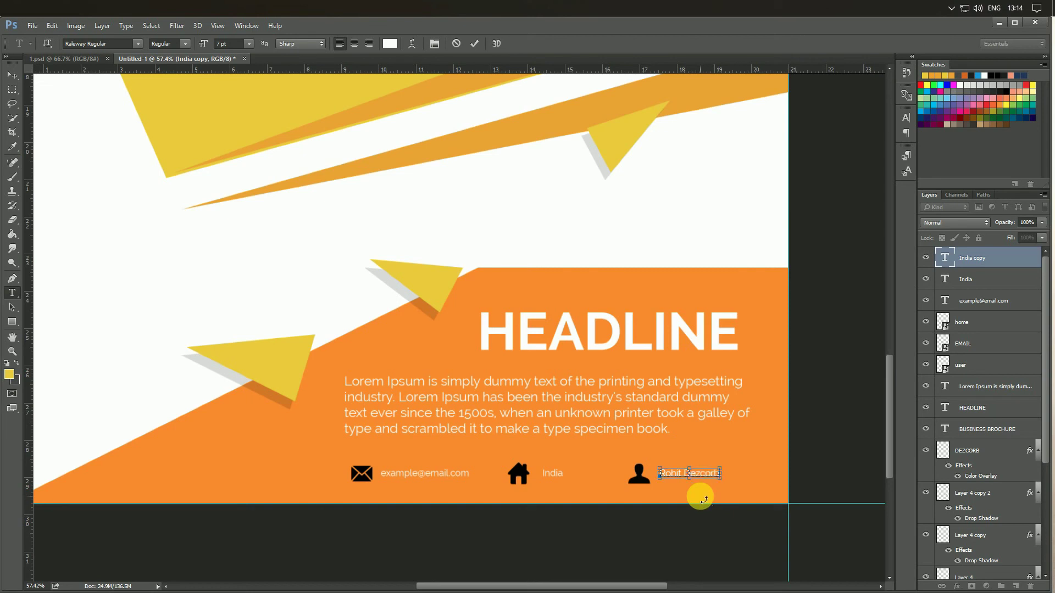
type("Dezcorb")
left_click(703, 500)
left_click(980, 369)
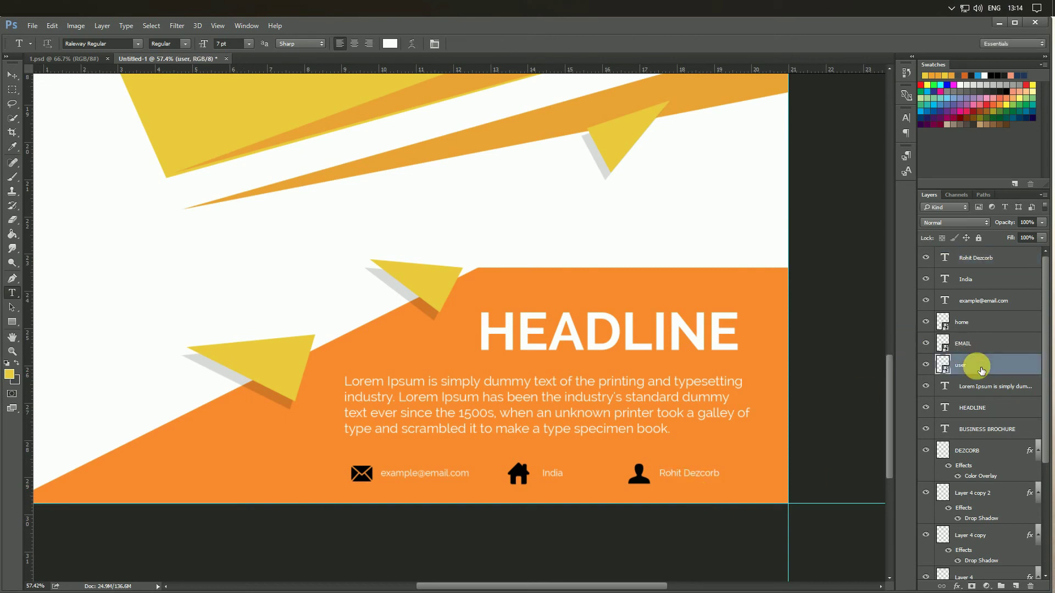
Give the user icon layer a white Color Overlay style
right_click(1010, 368)
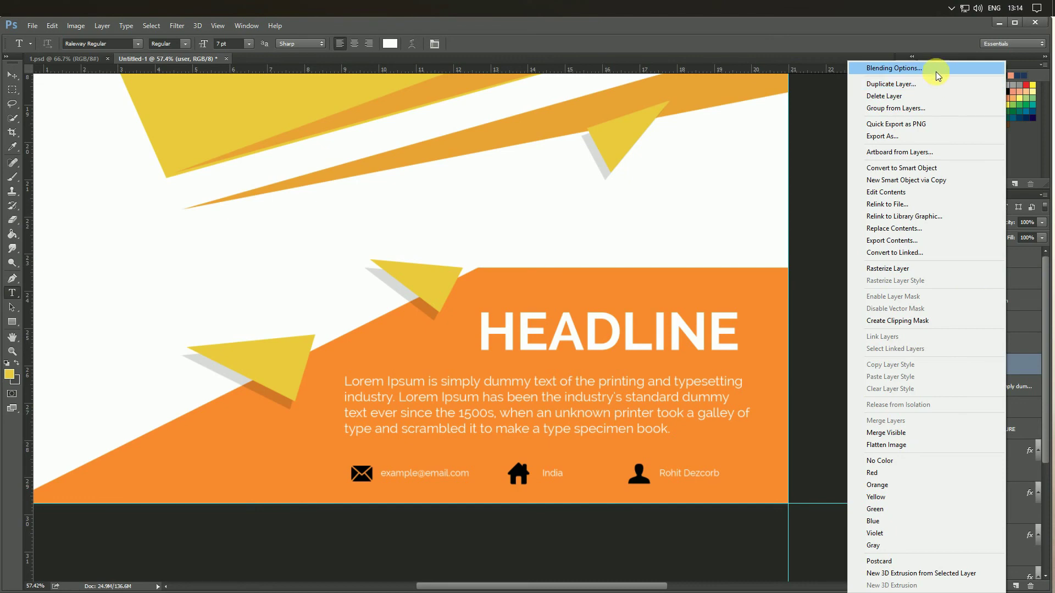
left_click(937, 68)
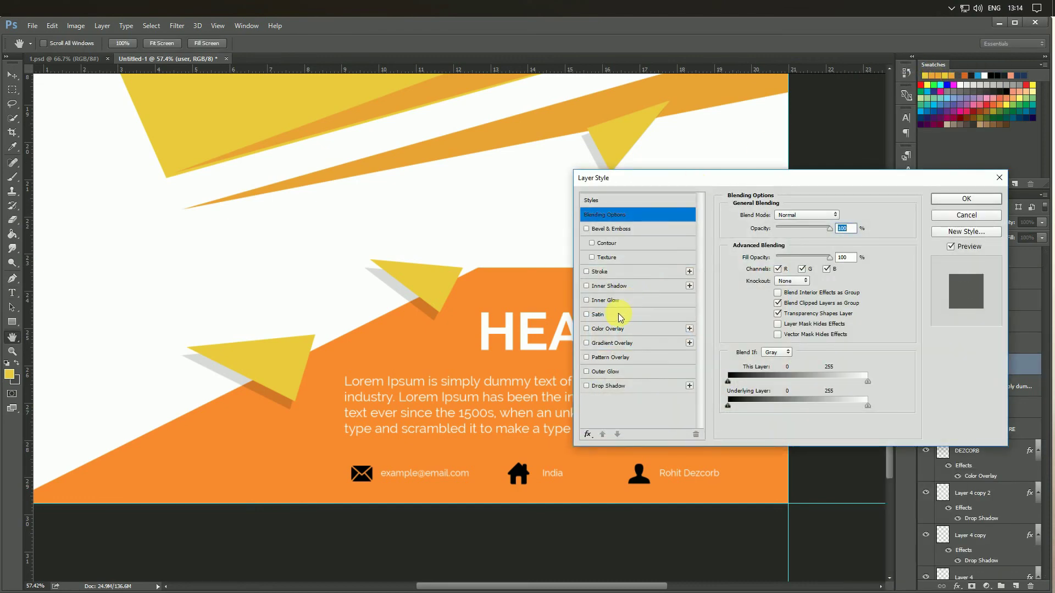
left_click(610, 329)
left_click(841, 214)
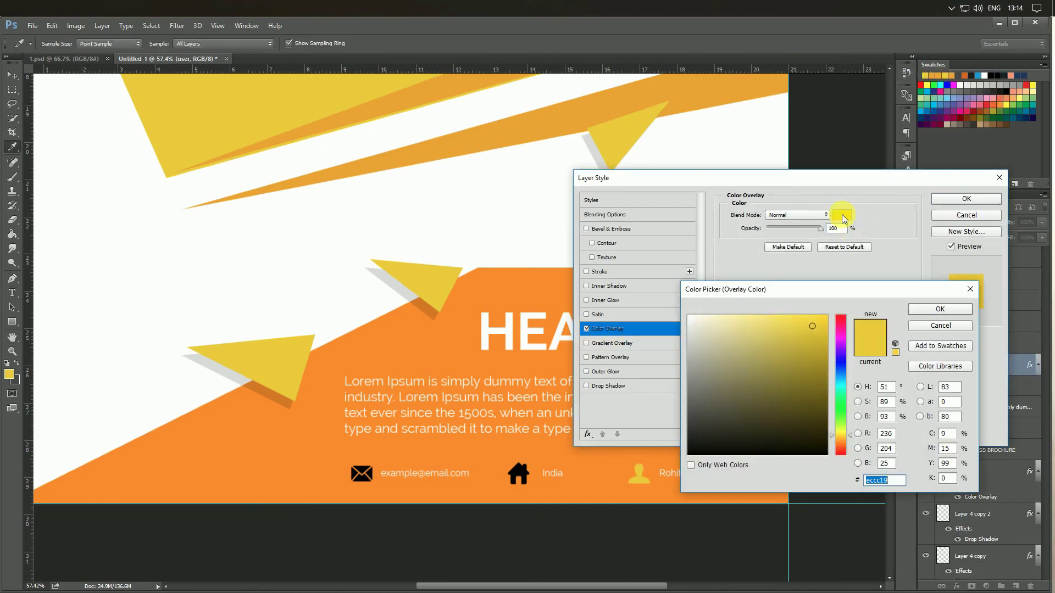
left_click_drag(768, 341, 688, 315)
left_click(922, 309)
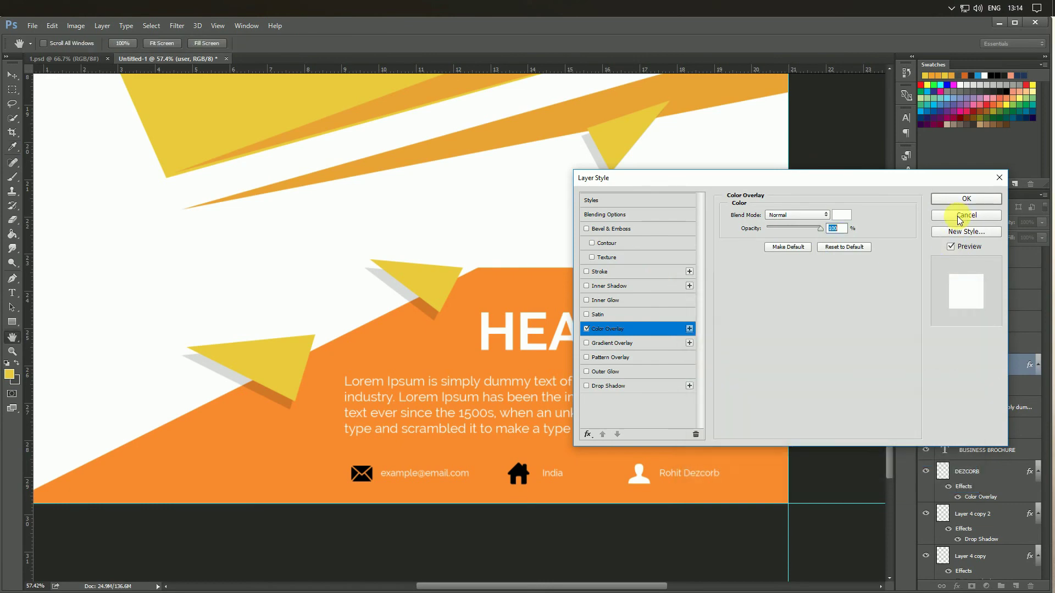
left_click(966, 199)
Copy the user icon's layer style and paste it onto the EMAIL and home layers
right_click(982, 364)
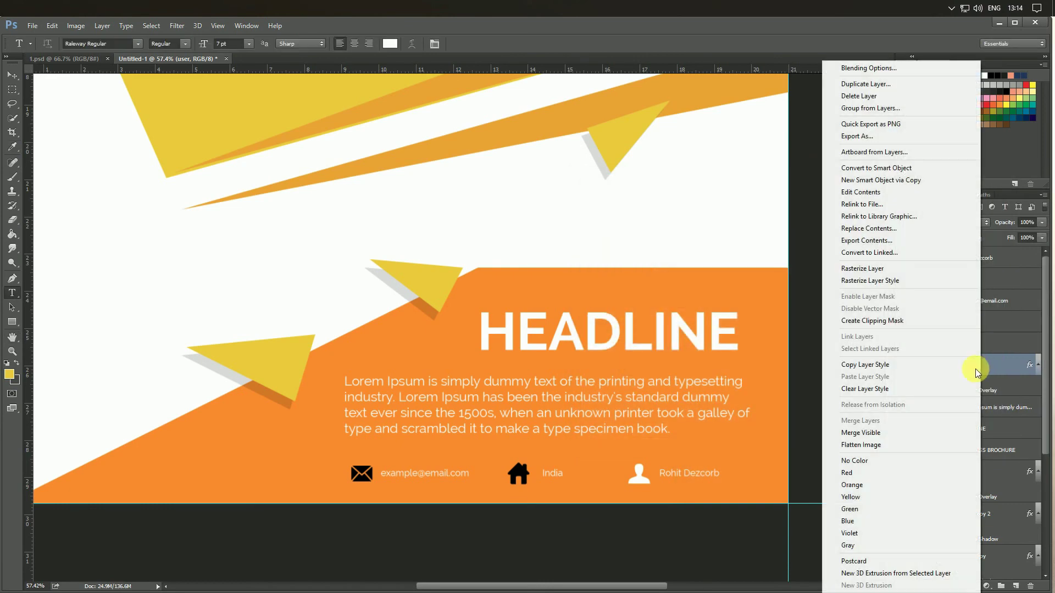
left_click(885, 365)
left_click(995, 345)
right_click(999, 344)
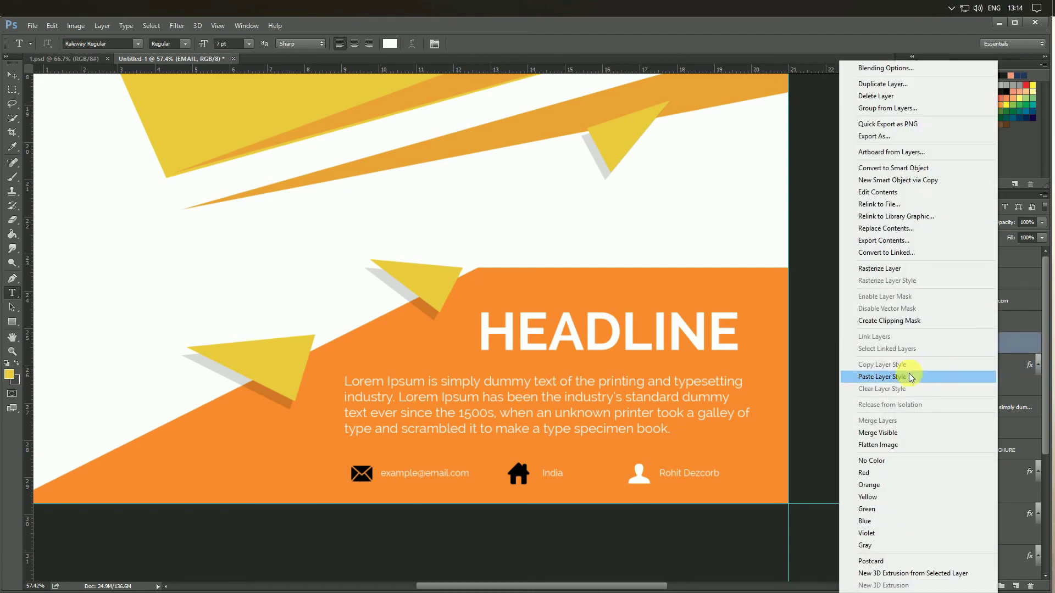
left_click(923, 377)
left_click(997, 322)
right_click(997, 322)
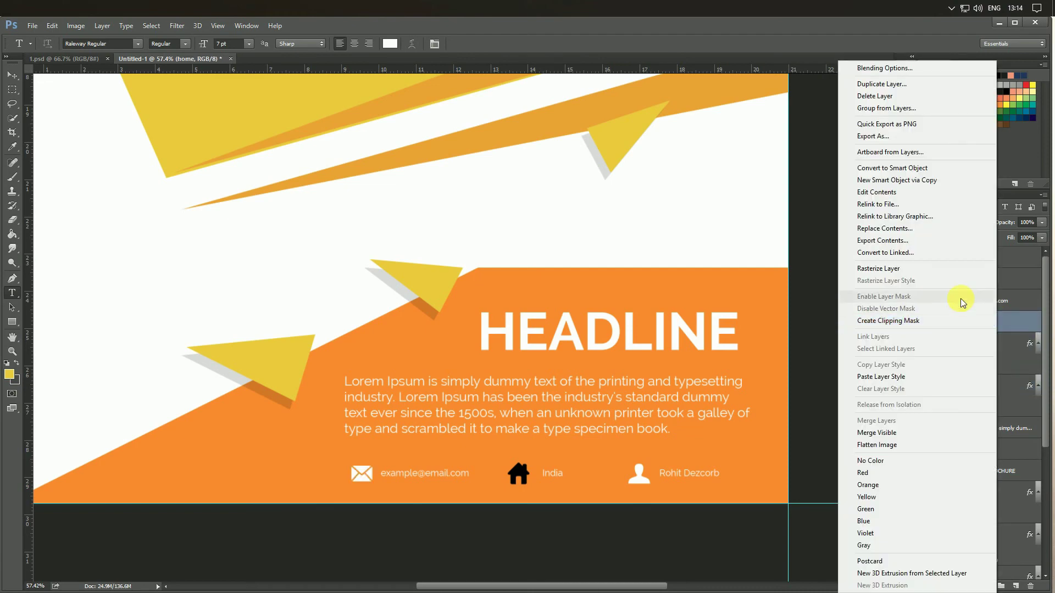
left_click(928, 376)
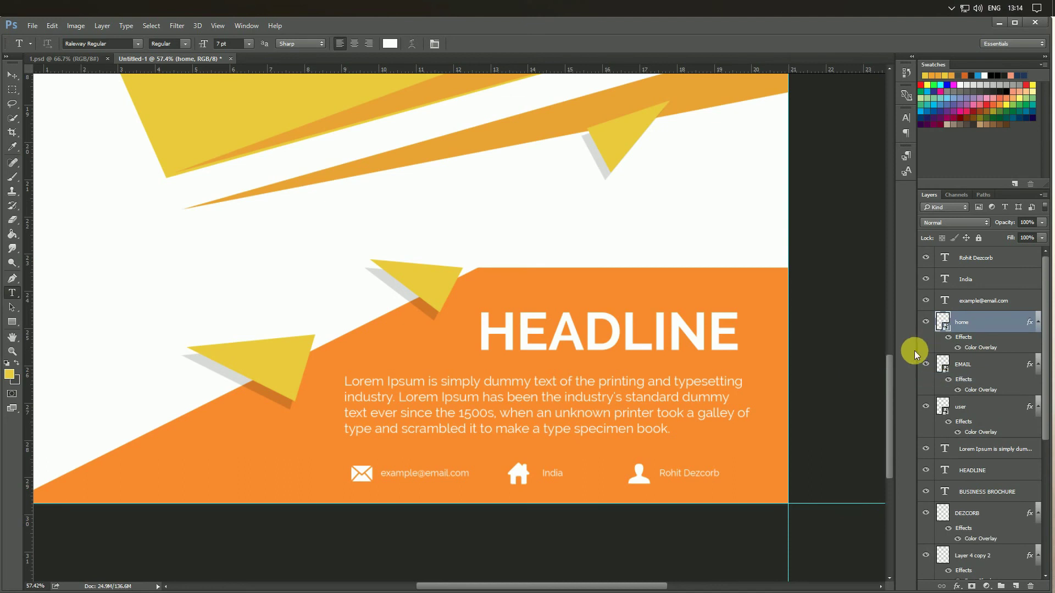
Add a new empty layer above the orange Rectangle 1 layer
scroll(739, 376, "down", 2)
scroll(945, 407, "down", 2)
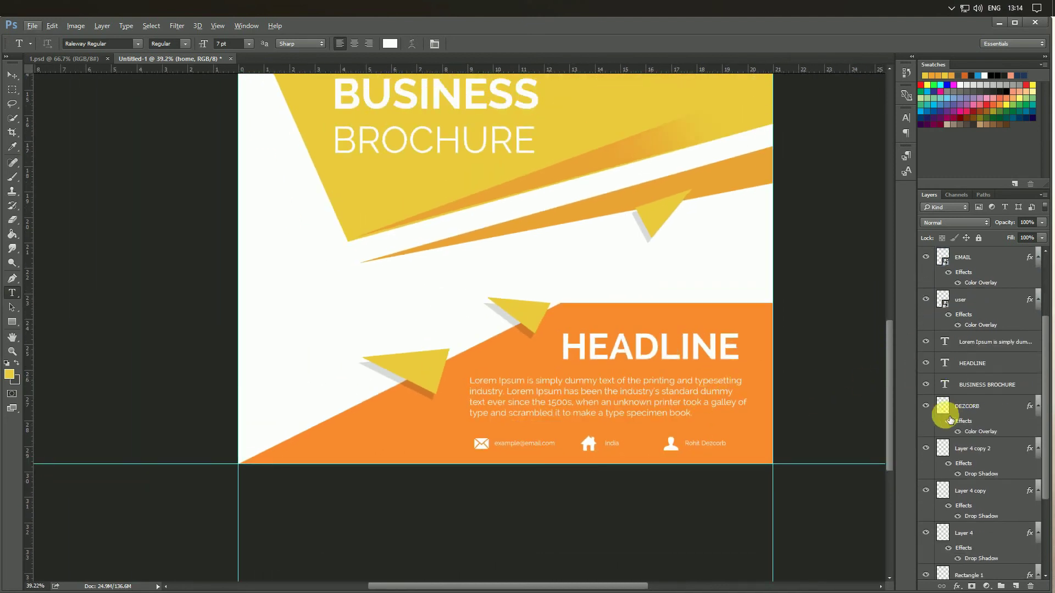
scroll(934, 411, "down", 2)
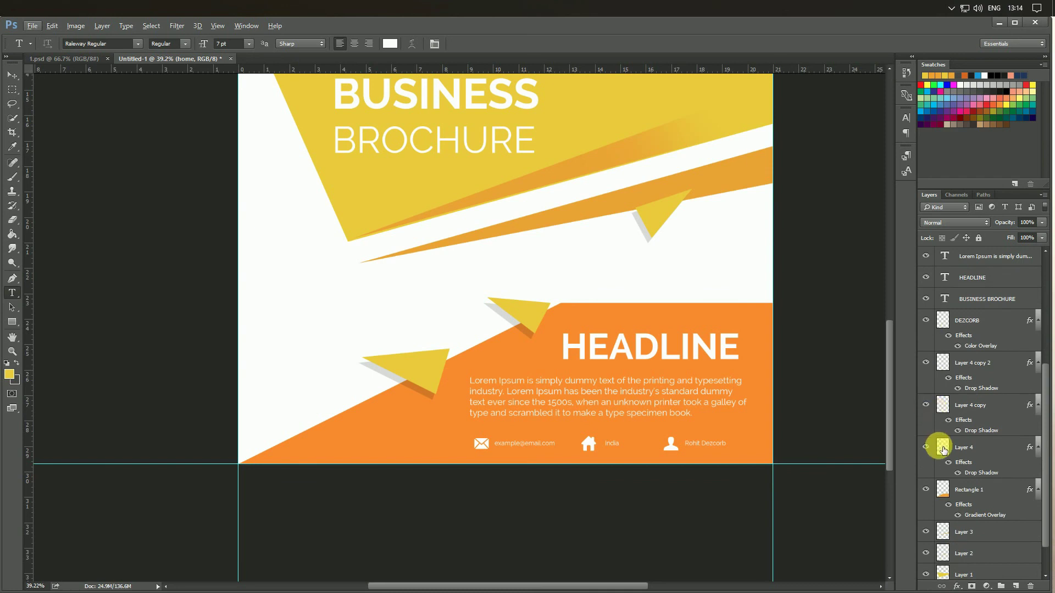
left_click(926, 489)
left_click(989, 490)
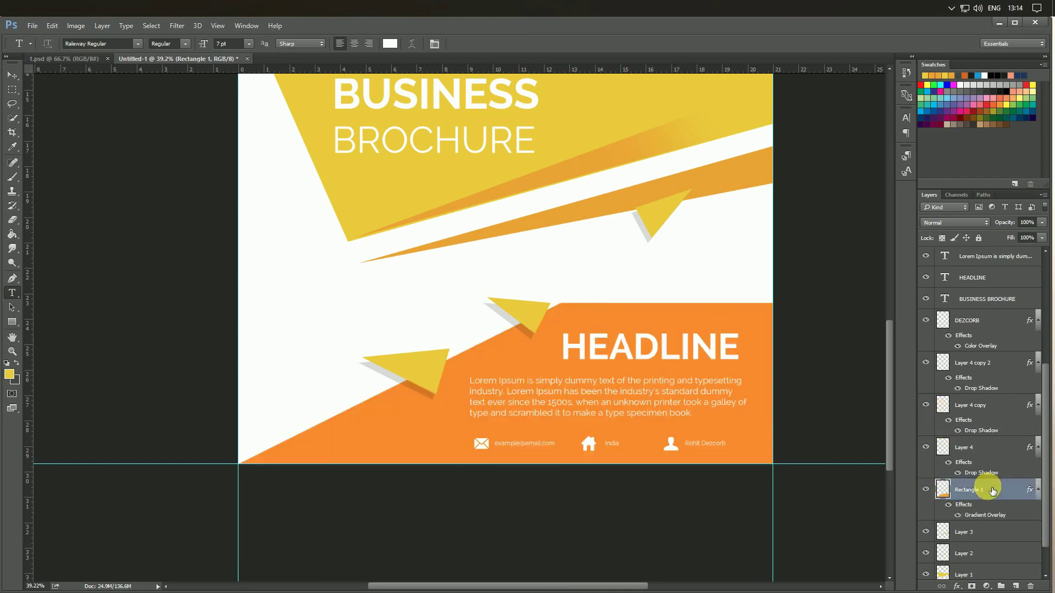
left_click(1016, 586)
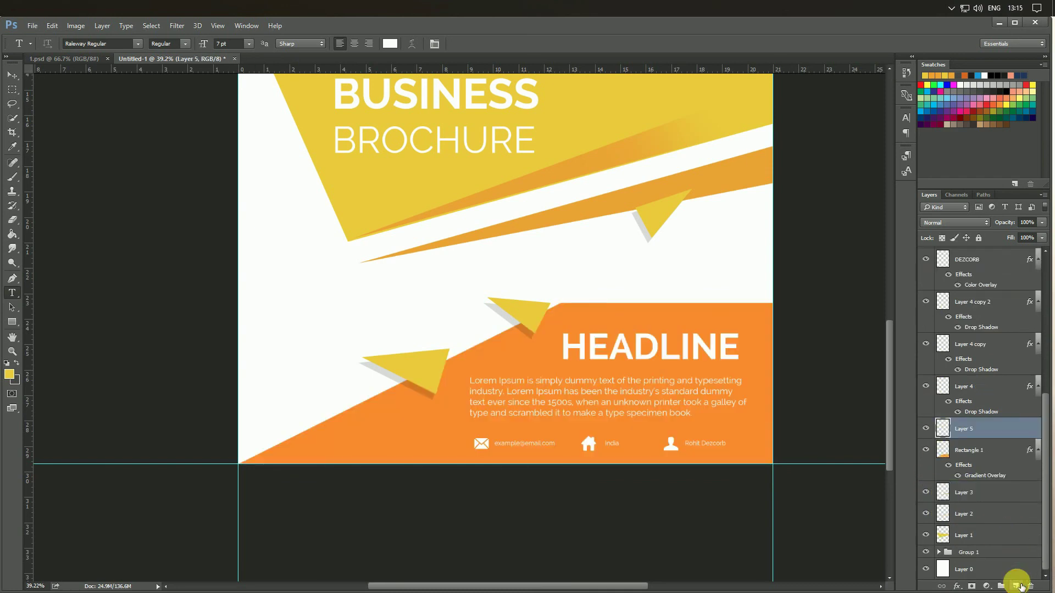
Choose the Brush with a foreground colour darkened from the orange to brown
left_click(12, 177)
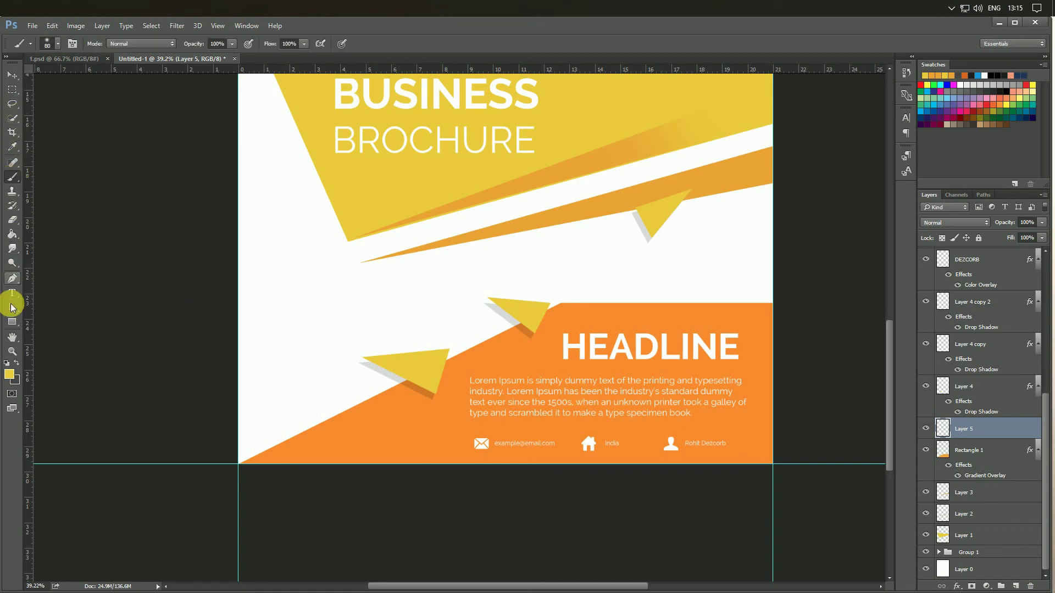
left_click(9, 373)
left_click(349, 440)
left_click_drag(825, 374, 830, 360)
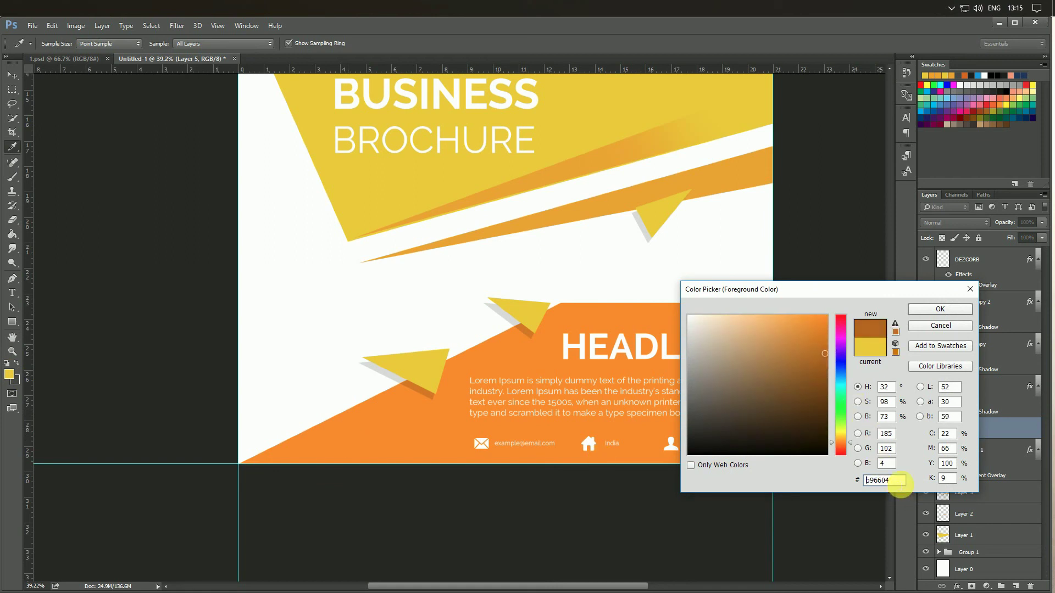
left_click(940, 309)
Make the brush soft and enlarge it to about 1400 px
left_click(58, 45)
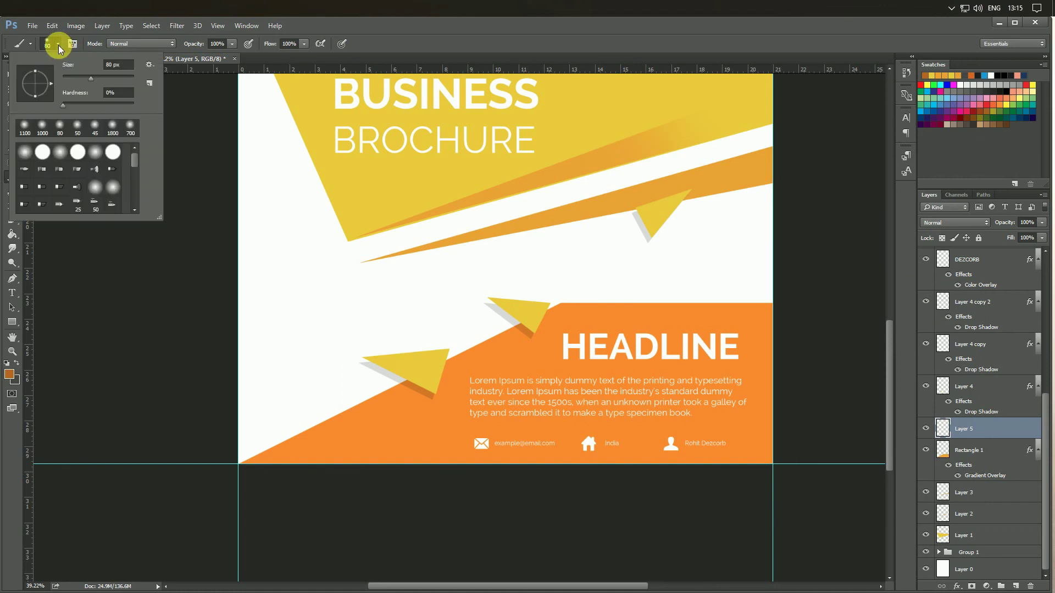
left_click_drag(115, 94, 103, 94)
type("328")
key("Return")
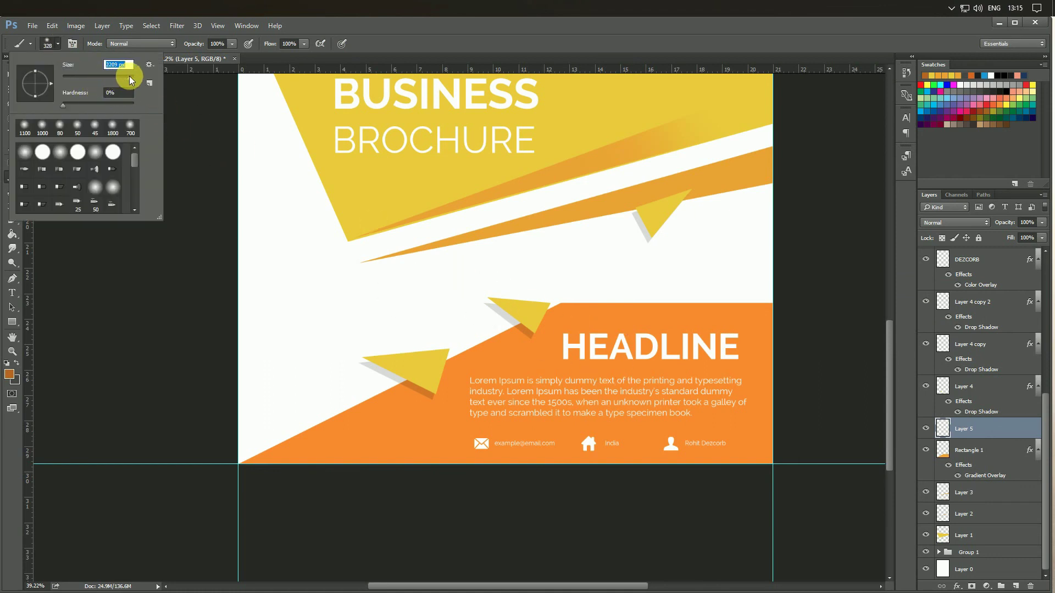
left_click_drag(129, 81, 126, 78)
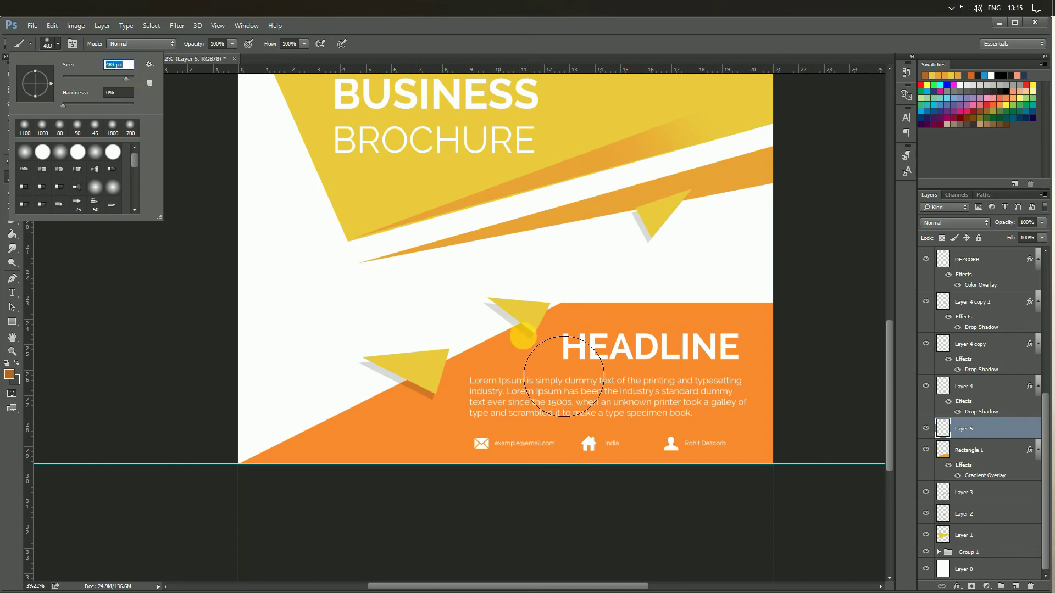
left_click(710, 38)
key("bracketright")
key("bracketright")
key("bracketright")
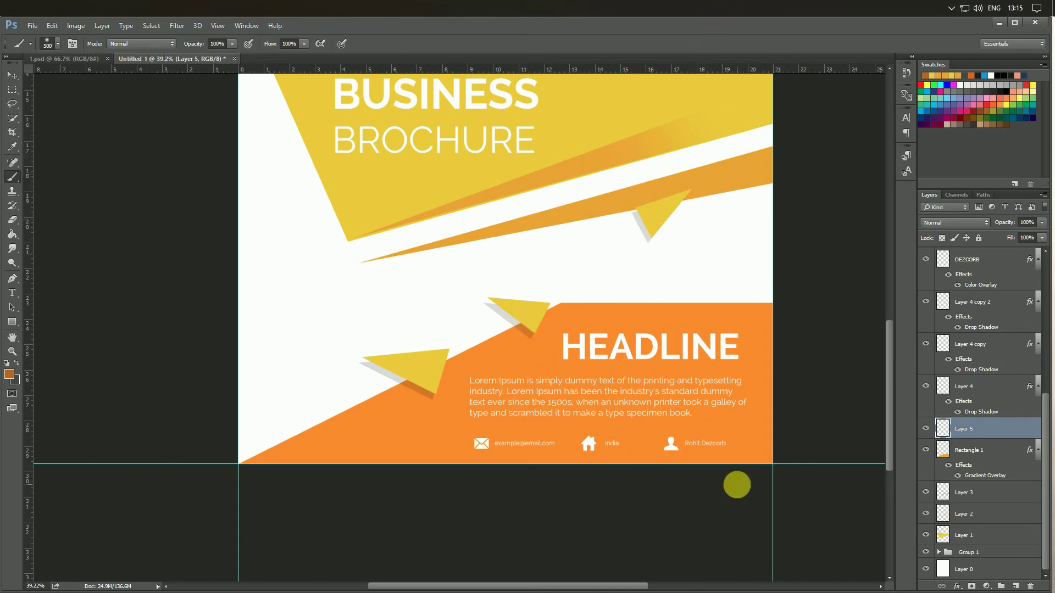
key("bracketright")
key("bracketright")
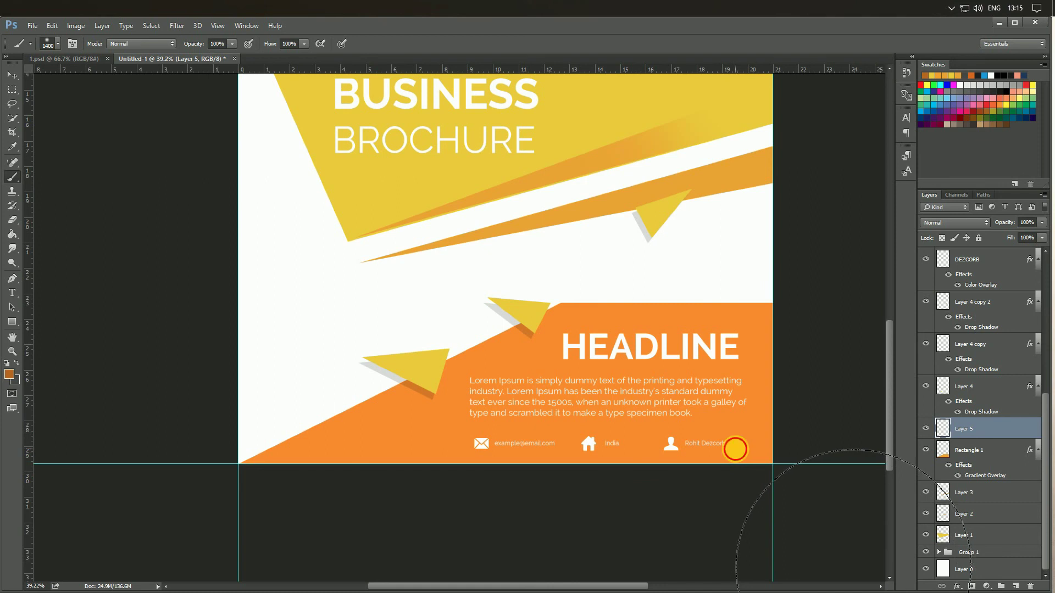
Paint soft brown shading over the orange band's lower right
left_click(735, 449)
key("bracketright")
left_click(666, 481)
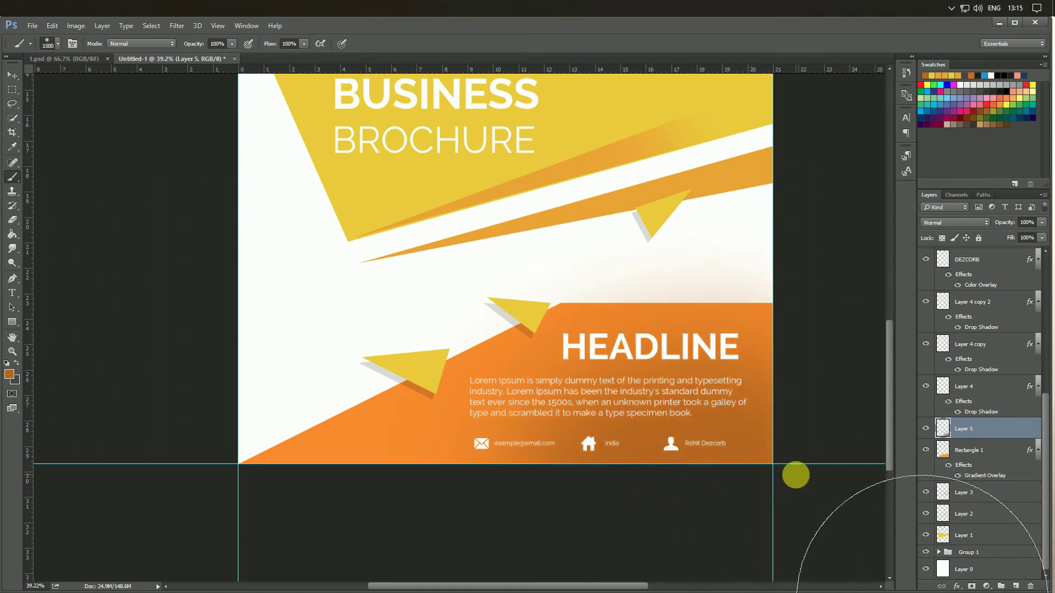
scroll(795, 475, "down", 3, "alt")
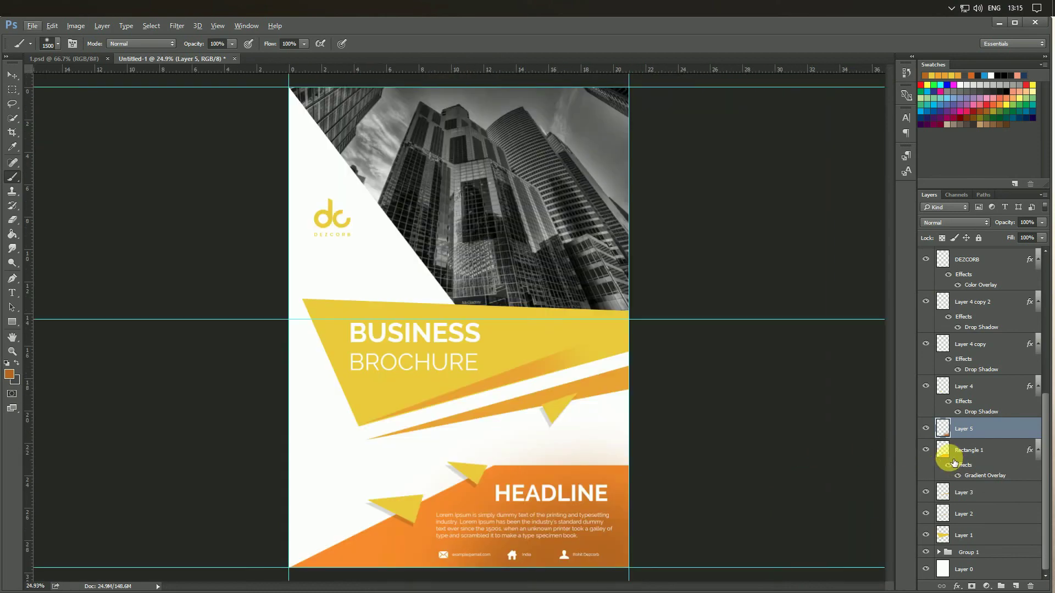
Load Rectangle 1's pixels as a selection and invert it
right_click(950, 454)
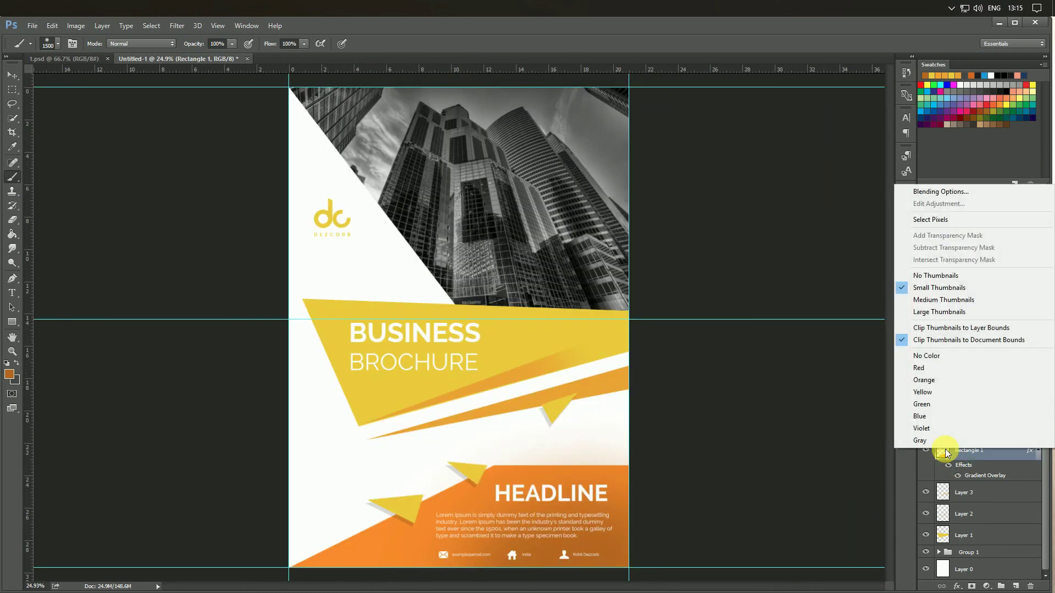
left_click(927, 220)
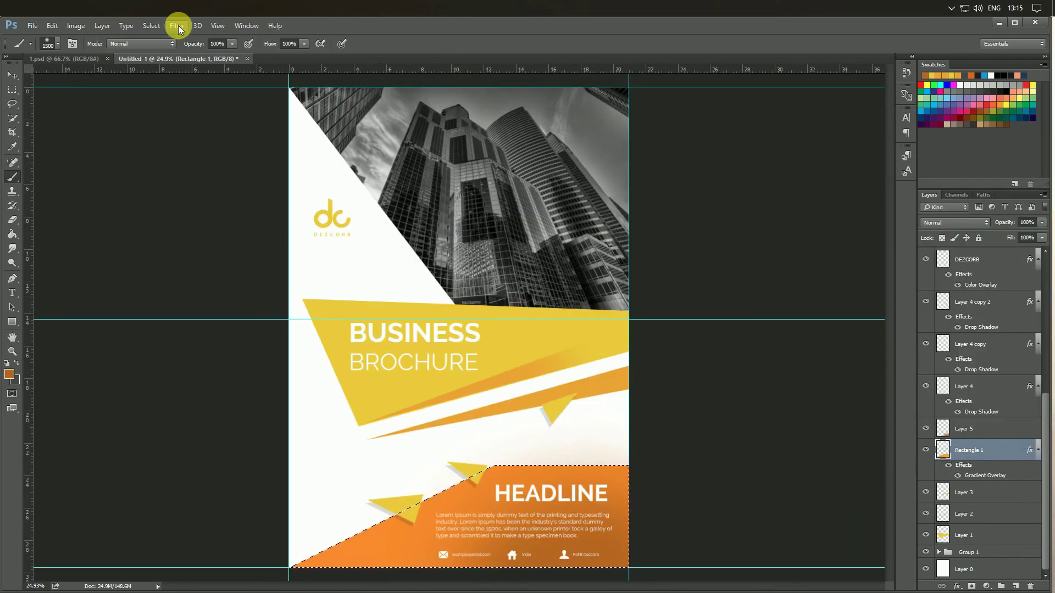
left_click(151, 25)
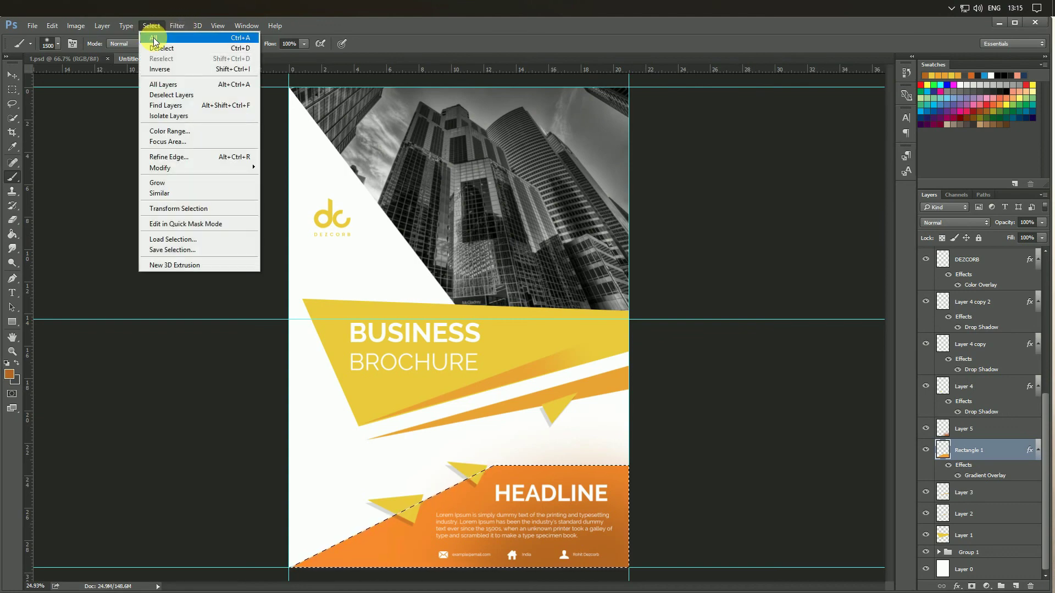
left_click(203, 69)
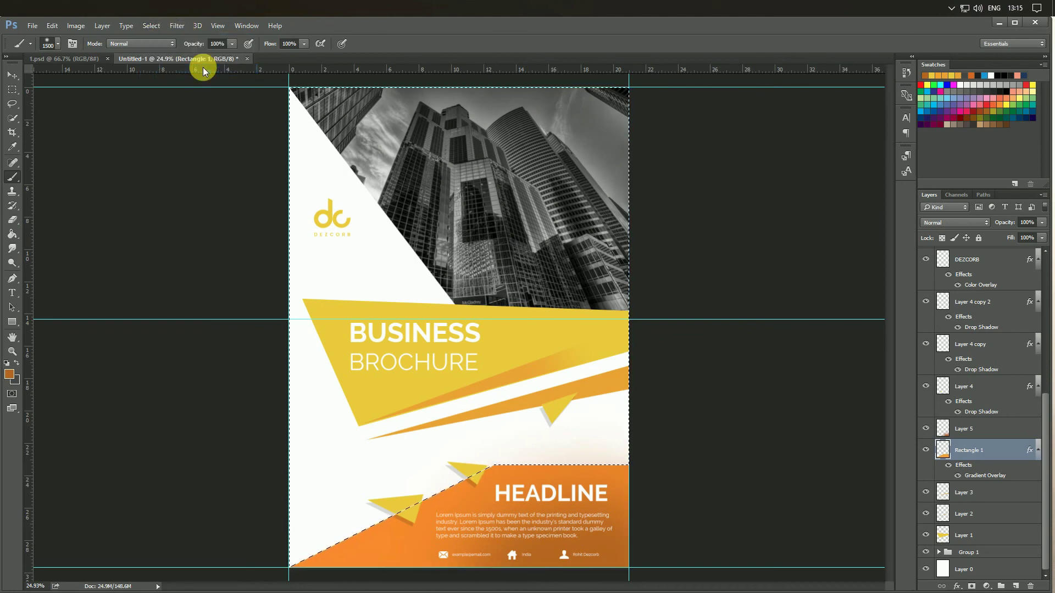
Cut the shading outside the orange shape from Layer 5, undoing a cut on the wrong layer
left_click(51, 26)
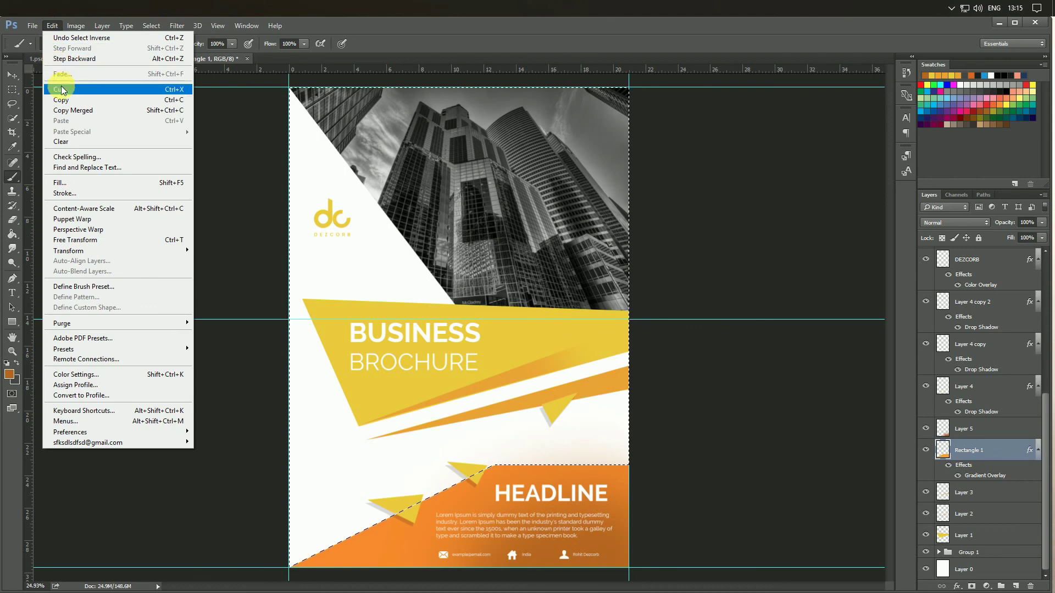
left_click(62, 90)
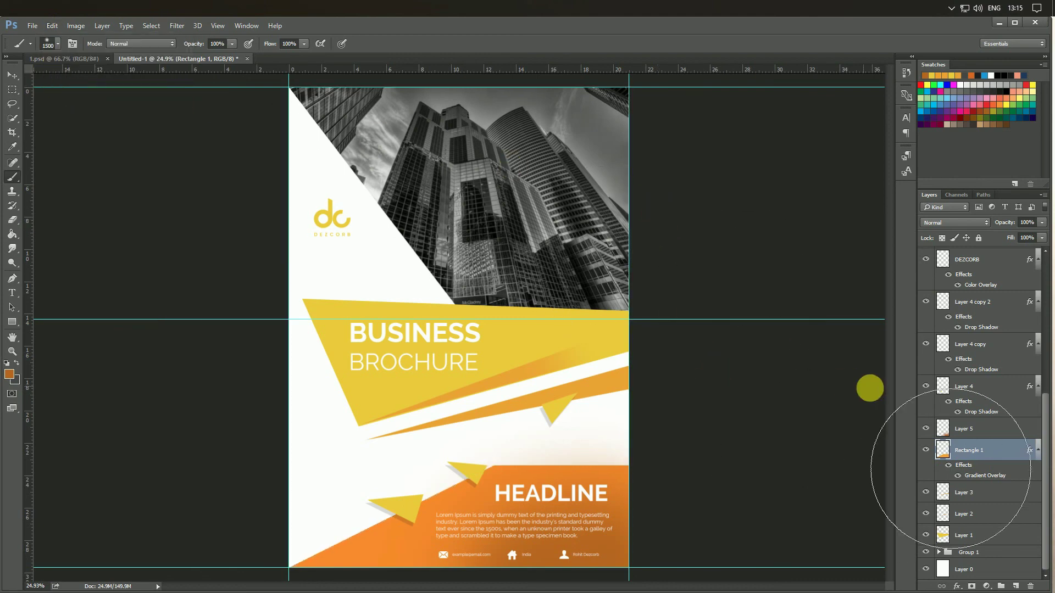
key("ctrl+z")
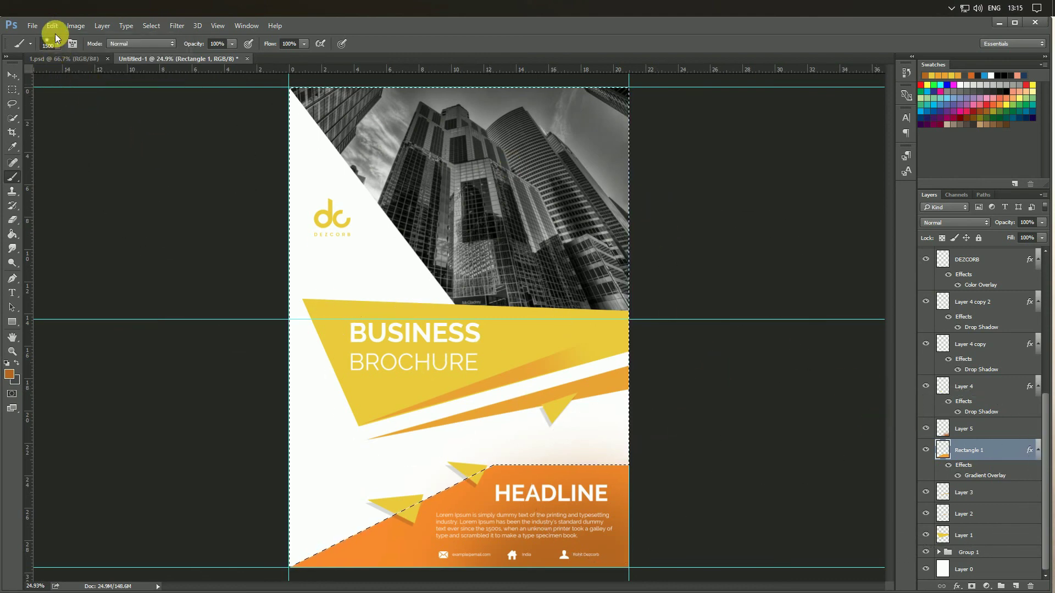
left_click(1014, 428)
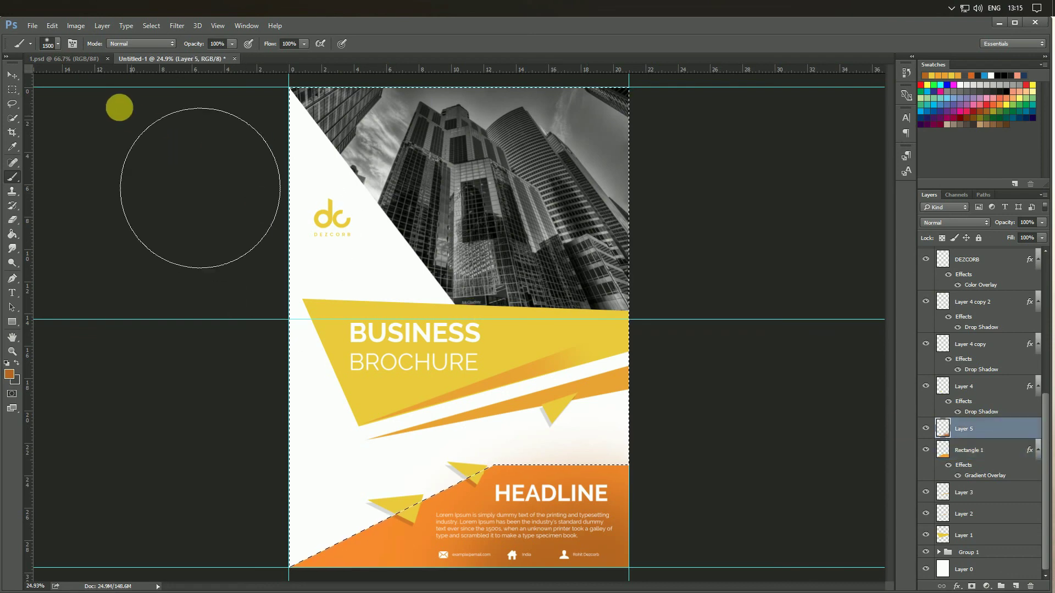
left_click(52, 25)
left_click(56, 89)
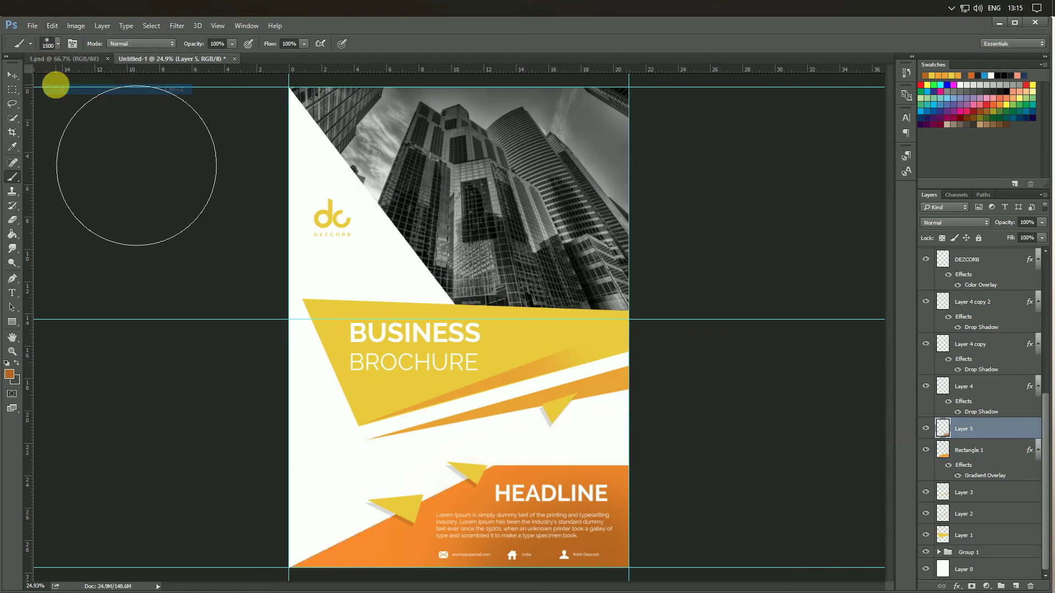
scroll(736, 367, "down", 1)
scroll(728, 374, "down", 1)
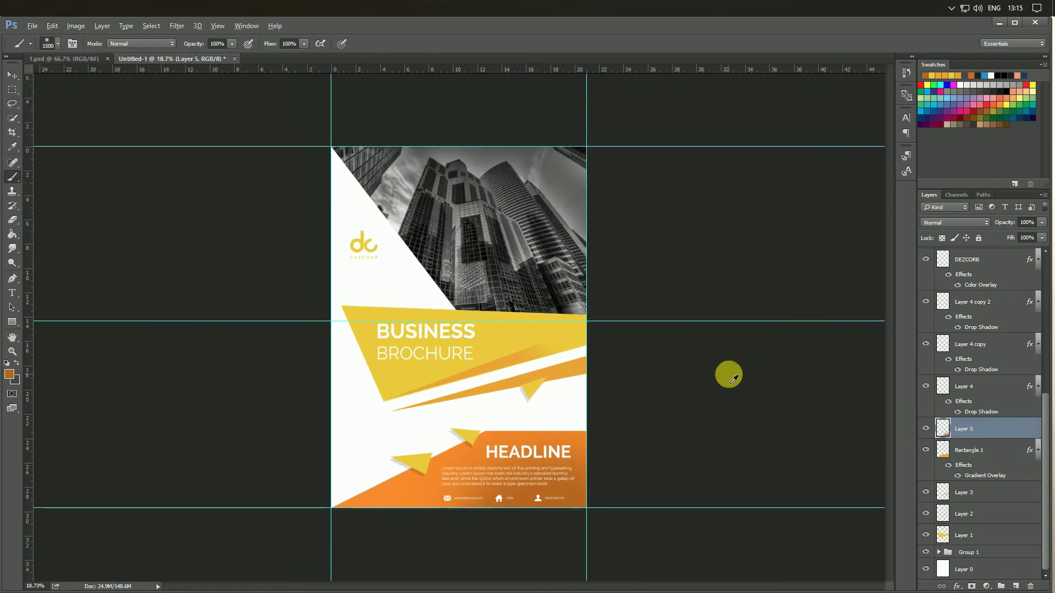
scroll(483, 282, "up", 1)
scroll(483, 281, "up", 2)
scroll(479, 287, "up", 1)
scroll(479, 287, "up", 1)
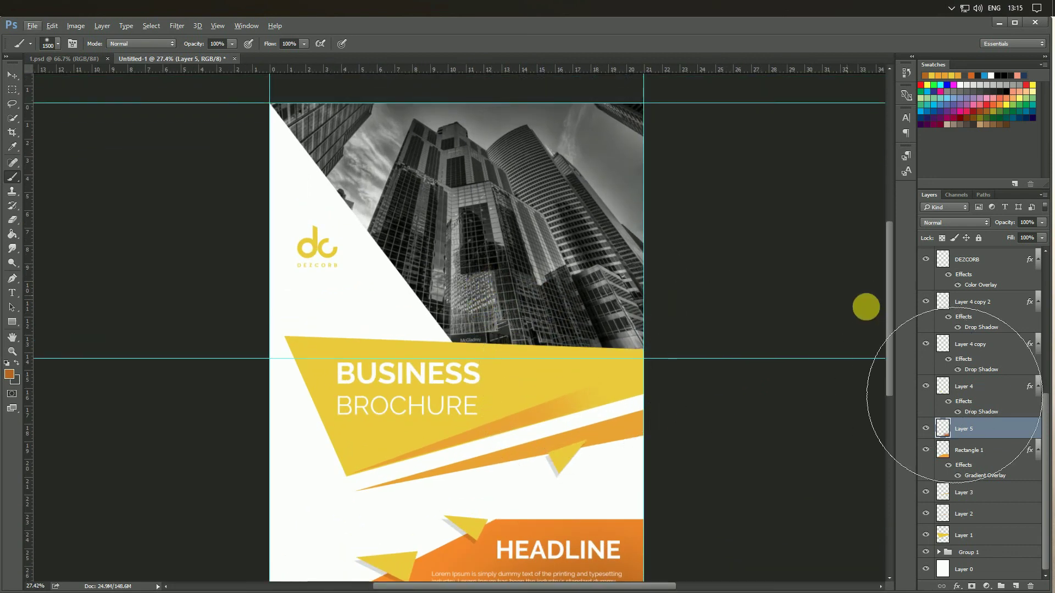